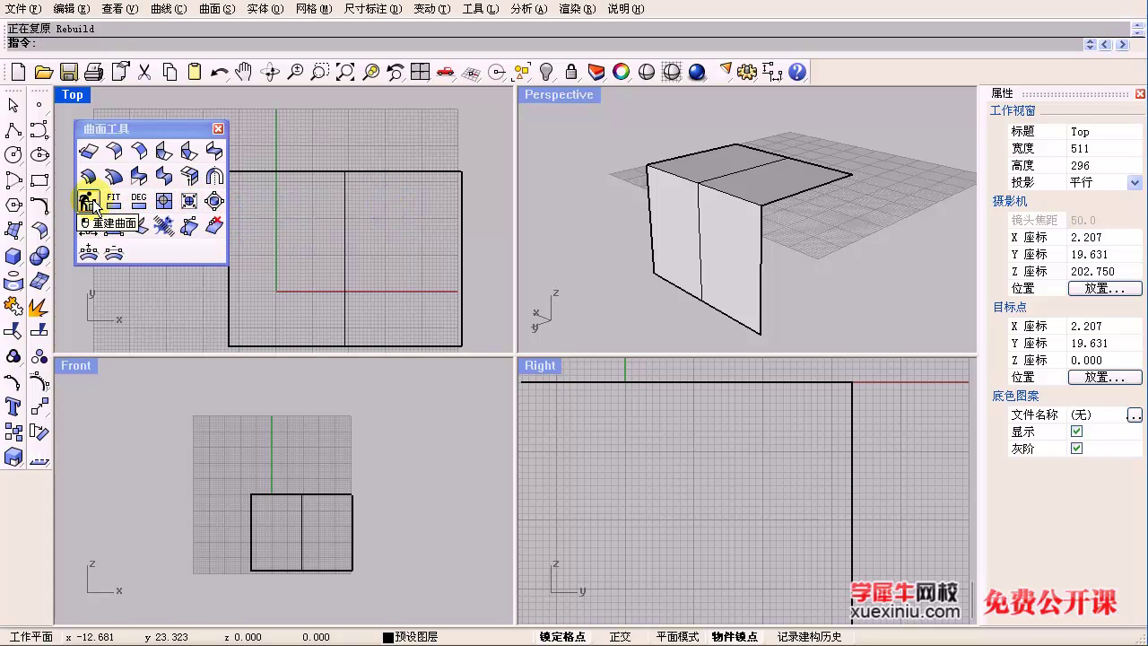
Step: Try rebuilding the L-shaped surface with 6 points and degree 4 in both U and V, and undo the rebuild
{"action": "left_click", "coordinate": [89, 202]}
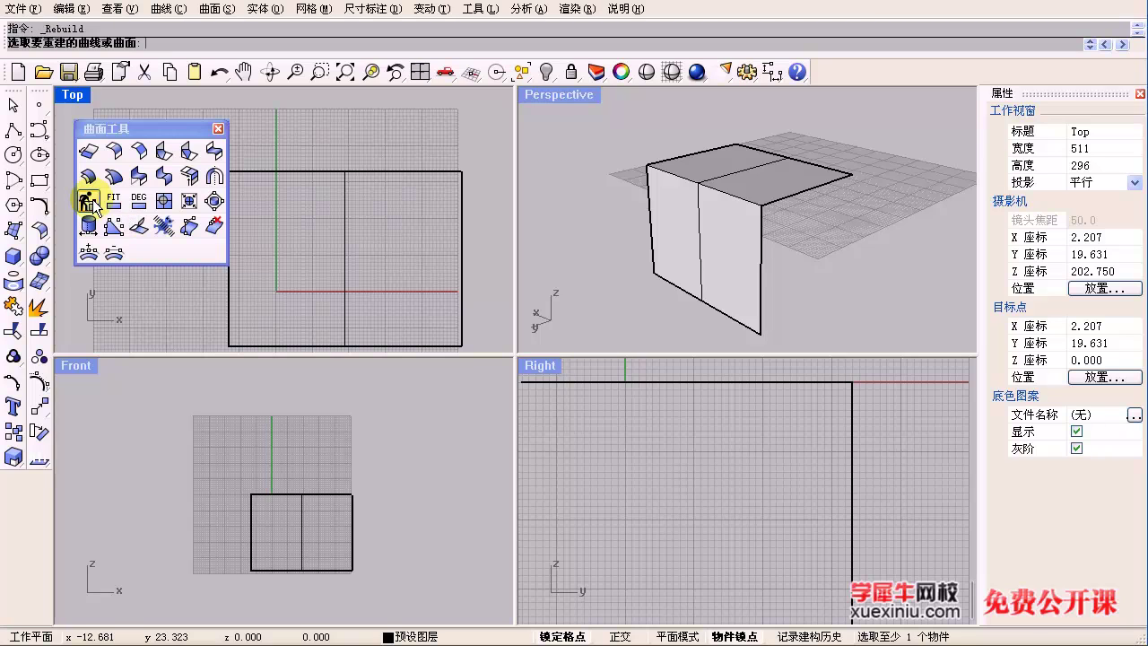
{"action": "left_click", "coordinate": [707, 235]}
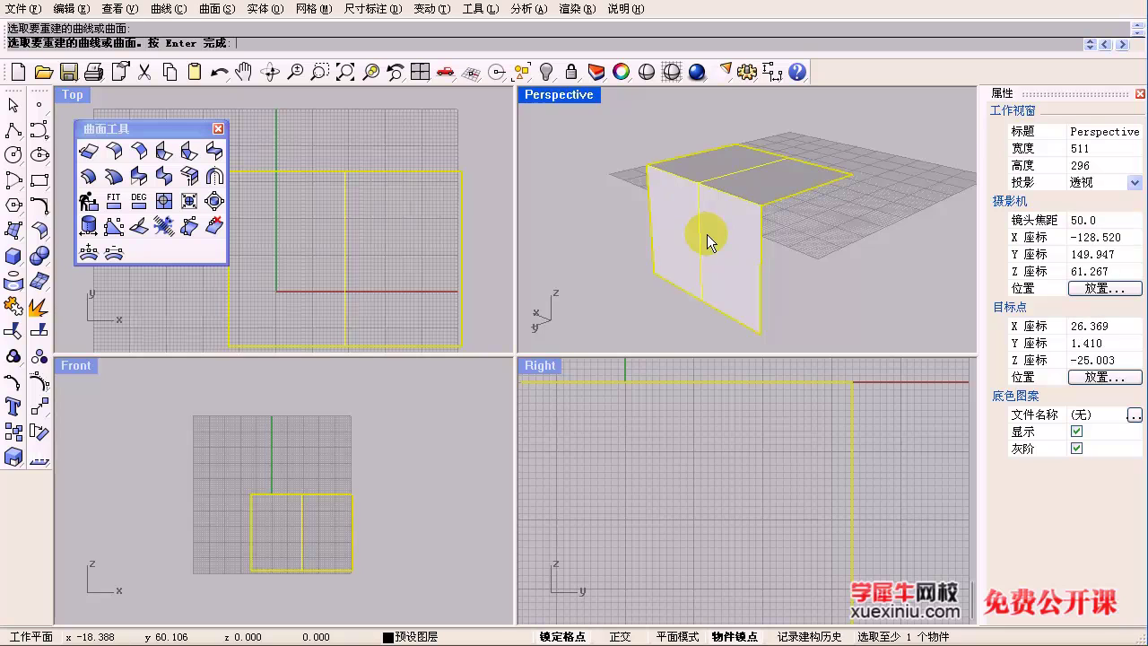
{"action": "right_click", "coordinate": [707, 234]}
{"action": "left_click_drag", "start_coordinate": [577, 164], "coordinate": [564, 180]}
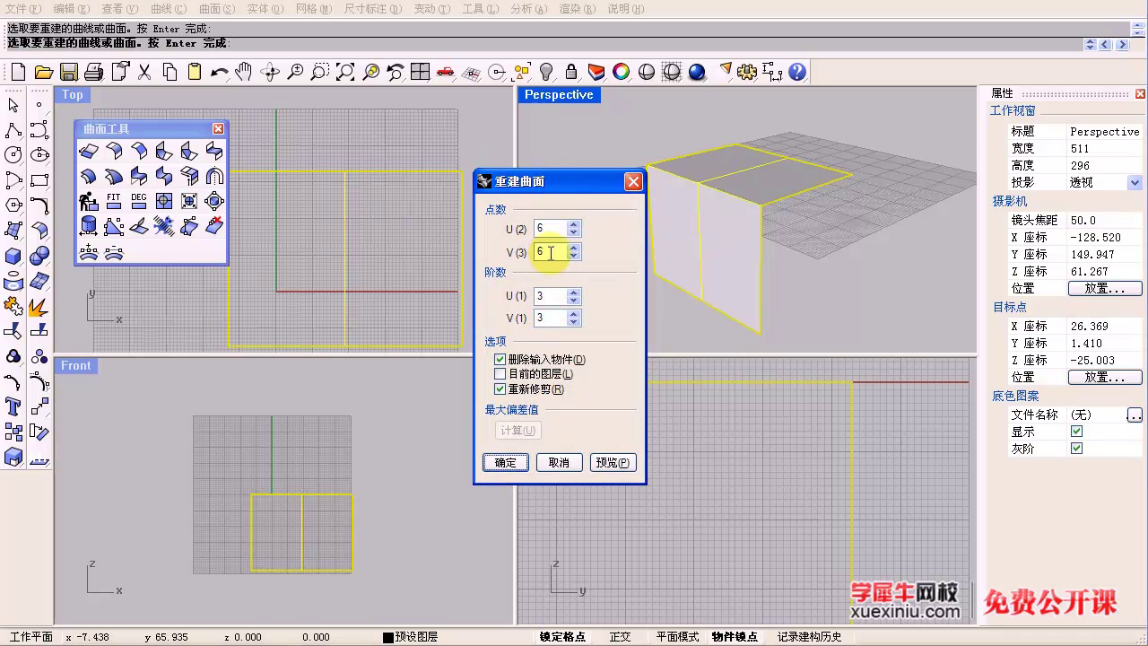
{"action": "double_click", "coordinate": [542, 296]}
{"action": "type", "text": "4"}
{"action": "key", "text": "Tab"}
{"action": "type", "text": "4"}
{"action": "left_click", "coordinate": [614, 462]}
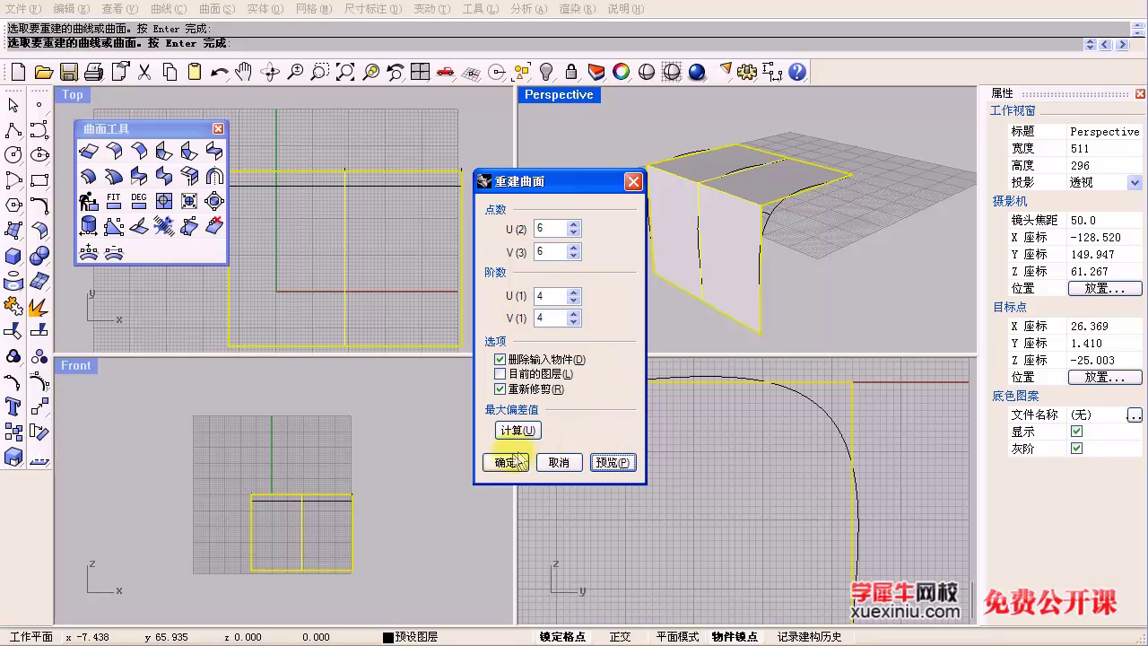
{"action": "left_click", "coordinate": [506, 463]}
{"action": "right_click_drag", "start_coordinate": [769, 249], "coordinate": [856, 278]}
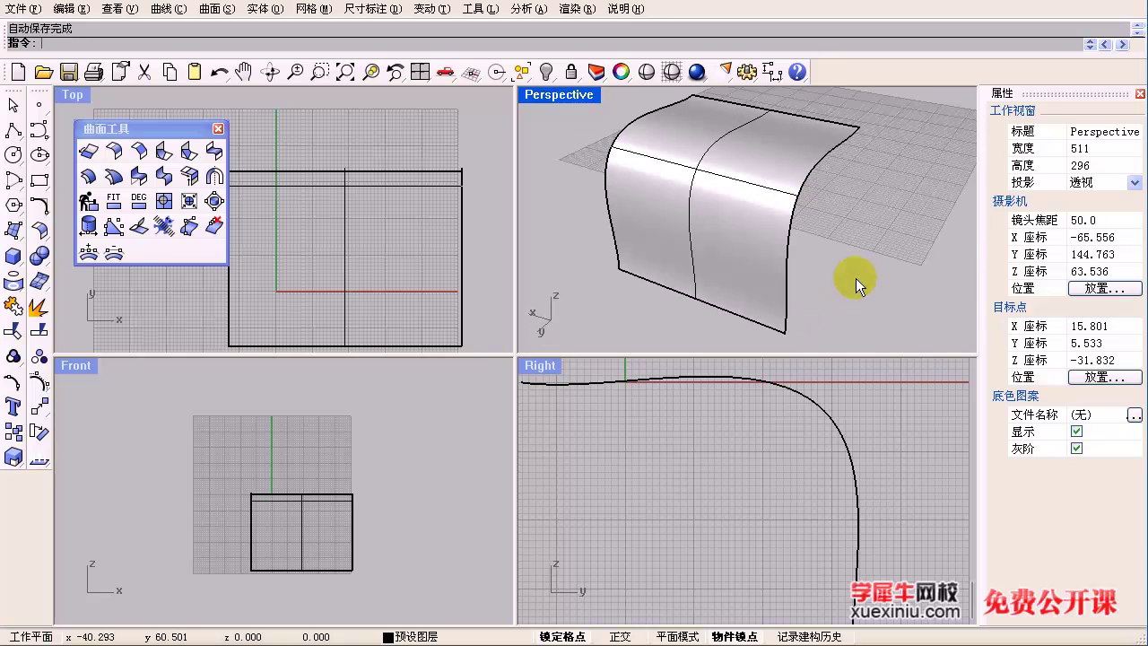
{"action": "key", "text": "ctrl+z"}
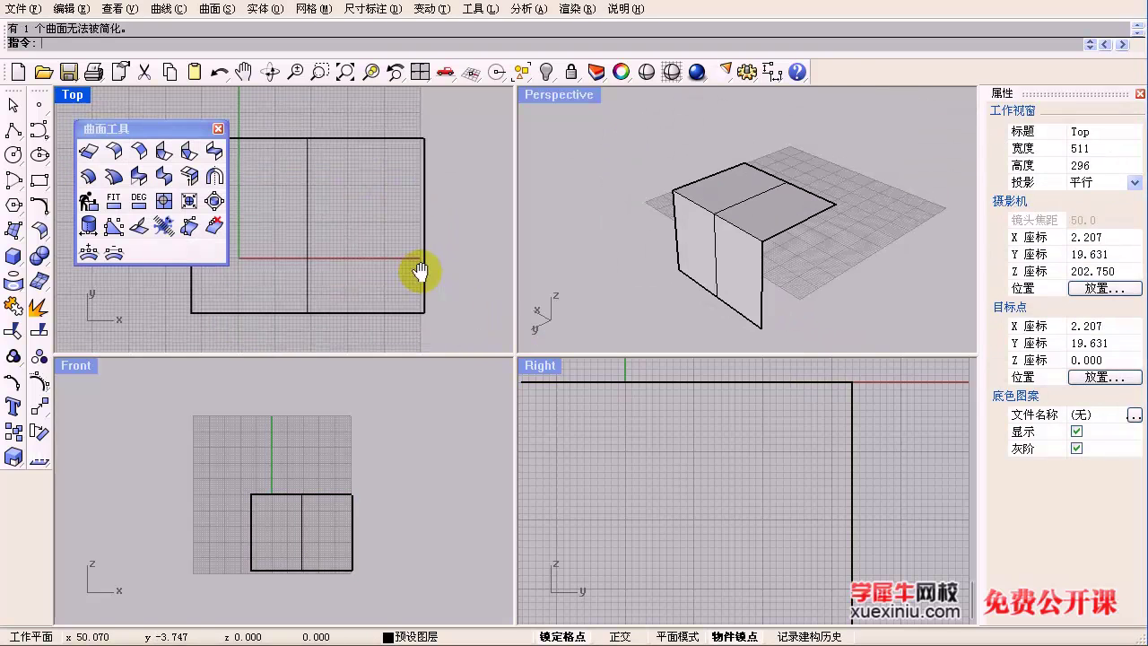
Step: Draw a center-radius circle in the Top view over the surface's horizontal face
{"action": "left_click", "coordinate": [164, 201]}
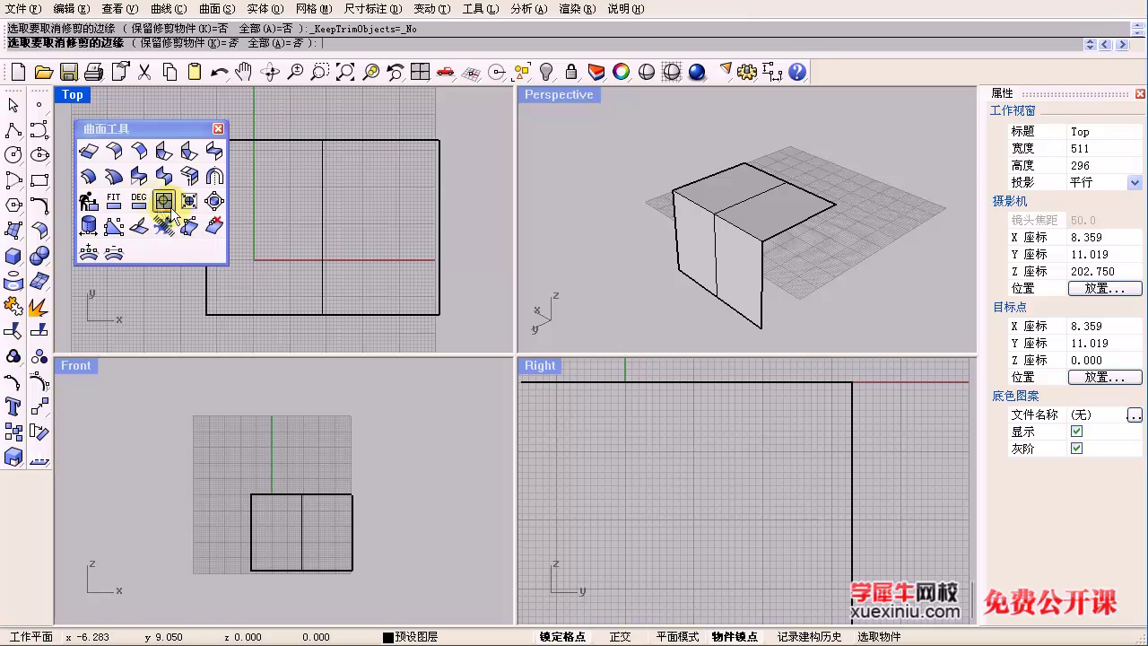
{"action": "left_click", "coordinate": [14, 154]}
{"action": "left_click", "coordinate": [312, 220]}
{"action": "left_click", "coordinate": [354, 237]}
{"action": "left_click", "coordinate": [339, 186]}
Step: Trim away the part of the surface inside the circle to cut a round hole in the horizontal face
{"action": "left_click", "coordinate": [14, 307]}
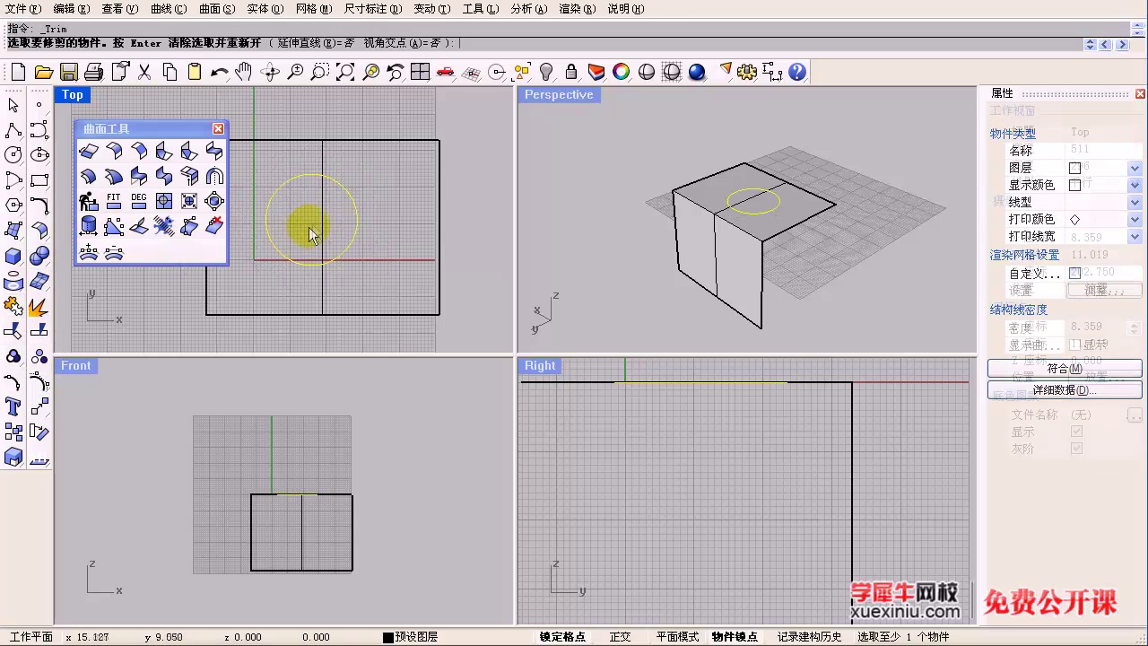
{"action": "right_click", "coordinate": [487, 186]}
{"action": "mouse_move", "coordinate": [744, 185]}
{"action": "right_mouse_down"}
{"action": "mouse_move", "coordinate": [749, 218]}
{"action": "mouse_move", "coordinate": [687, 185]}
{"action": "mouse_move", "coordinate": [749, 195]}
{"action": "right_mouse_up"}
{"action": "scroll", "coordinate": [751, 217], "scroll_direction": "up", "scroll_amount": 4}
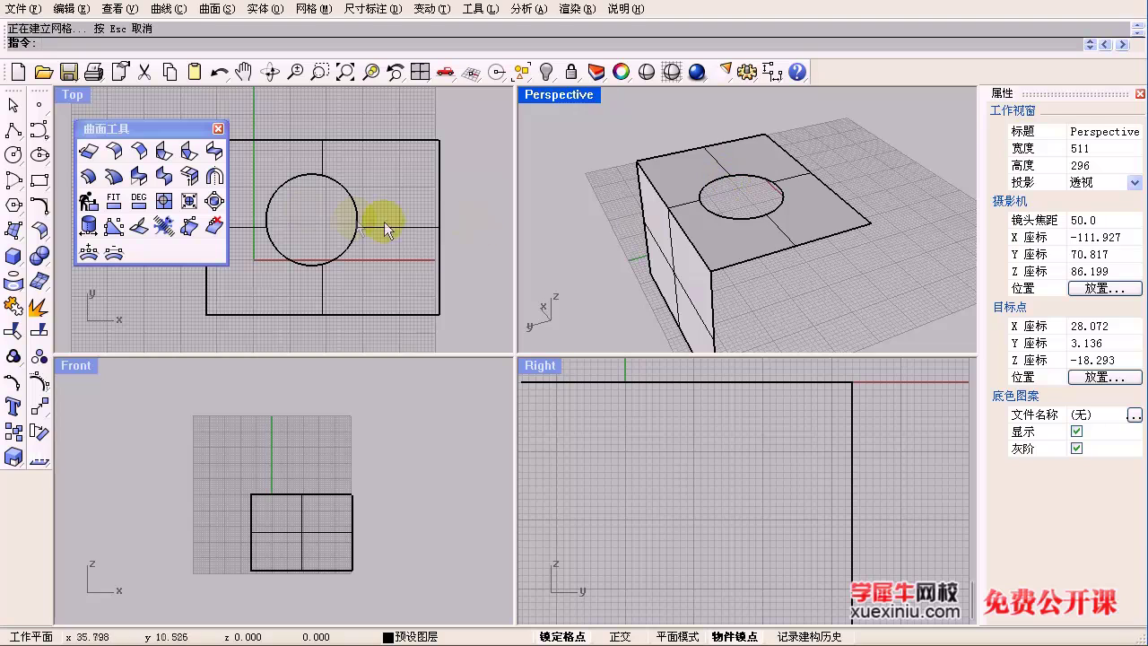
Step: Untrim the round hole's edge to restore the horizontal face, and delete the leftover circle curve
{"action": "left_click", "coordinate": [163, 226]}
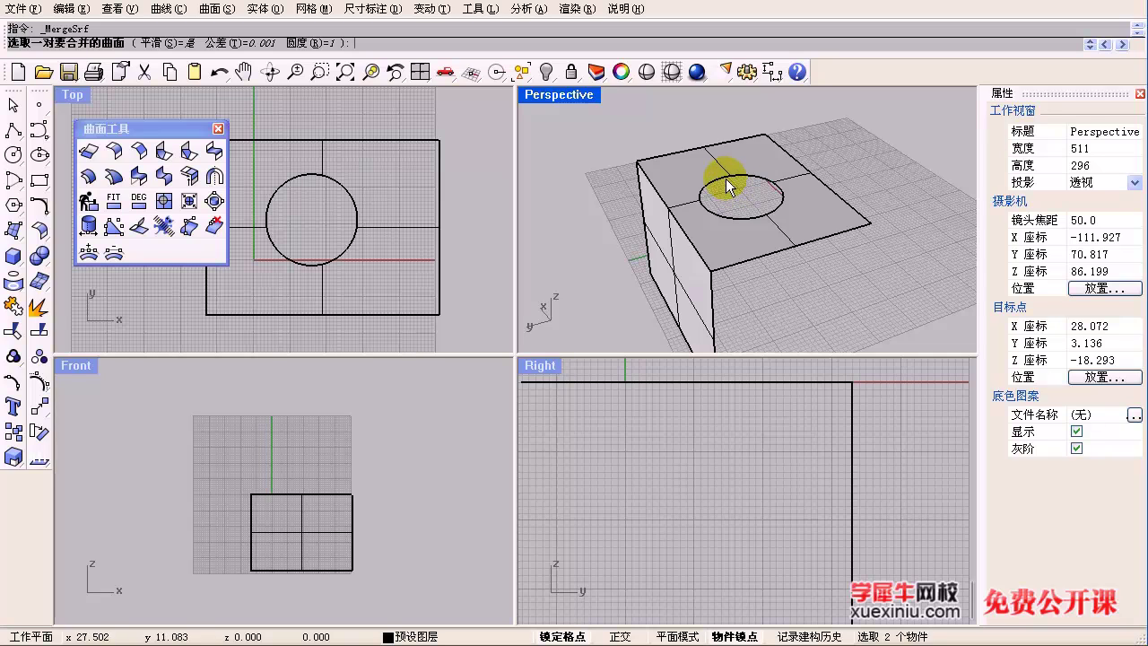
{"action": "key", "text": "Escape"}
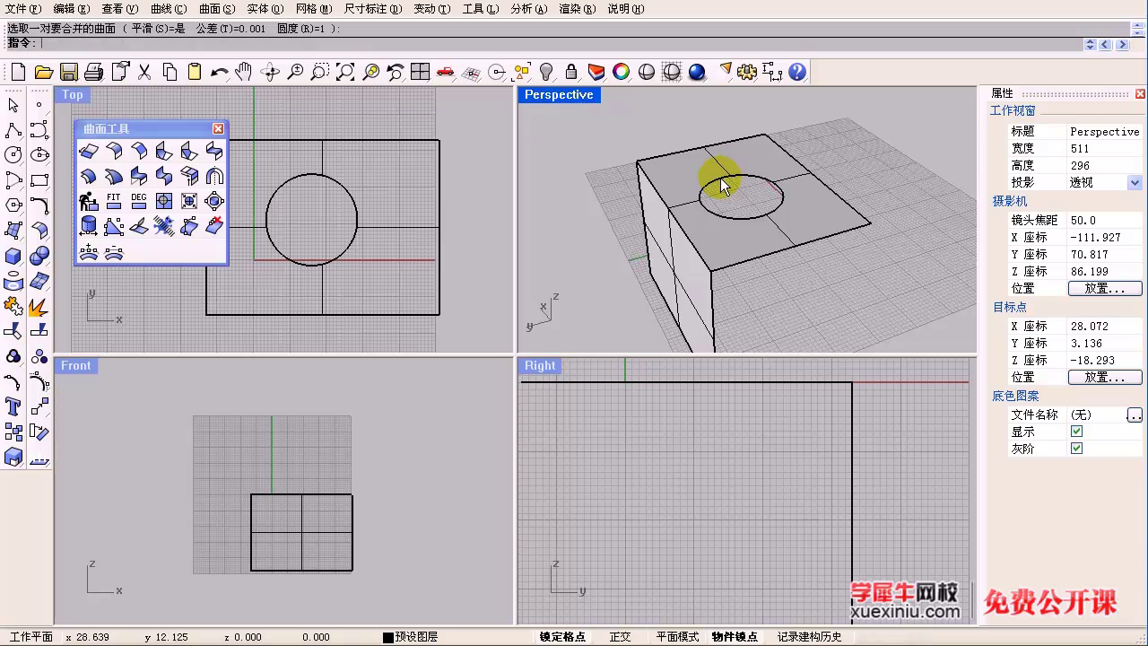
{"action": "left_click", "coordinate": [163, 201]}
{"action": "left_click", "coordinate": [698, 195]}
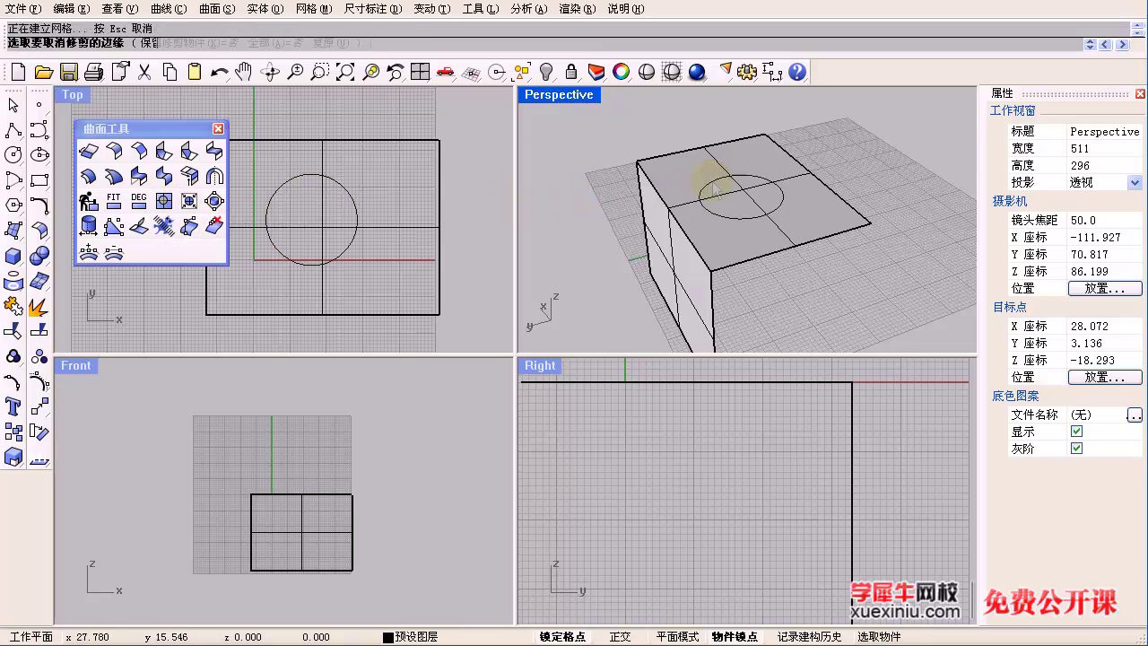
{"action": "scroll", "coordinate": [762, 243], "scroll_direction": "up", "scroll_amount": 5}
{"action": "scroll", "coordinate": [791, 220], "scroll_direction": "up", "scroll_amount": 4}
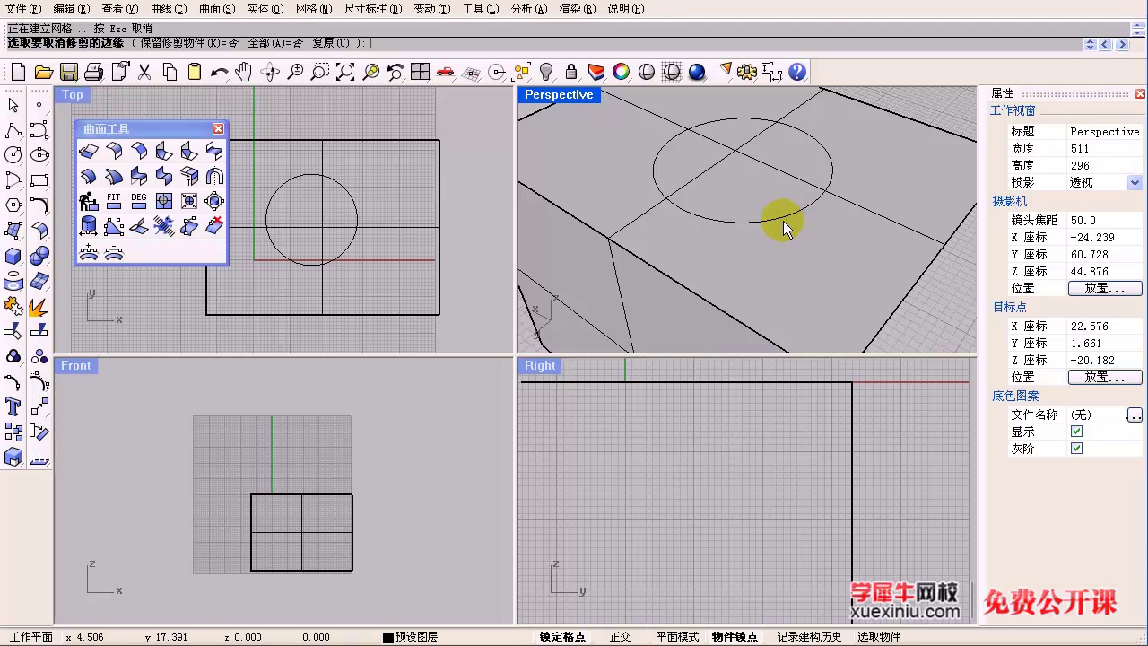
{"action": "left_click", "coordinate": [782, 220]}
{"action": "key", "text": "Return"}
{"action": "key", "text": "Delete"}
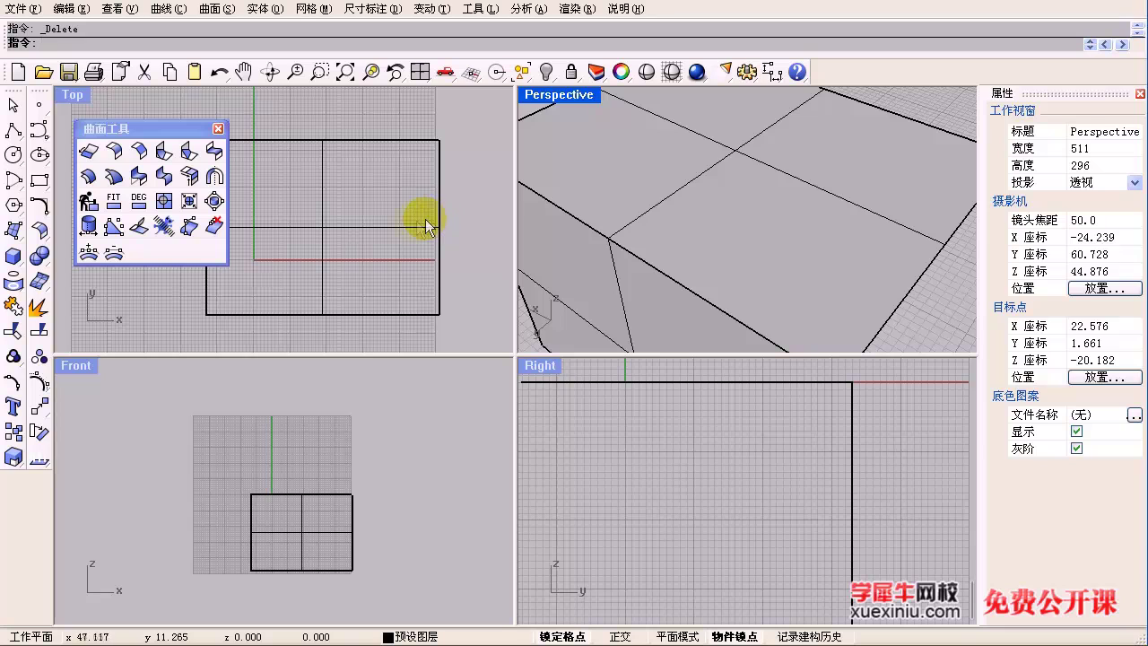
Step: Draw a new circle on the horizontal face in the Top view and move it toward the middle of the face
{"action": "scroll", "coordinate": [425, 219], "scroll_direction": "down", "scroll_amount": 3}
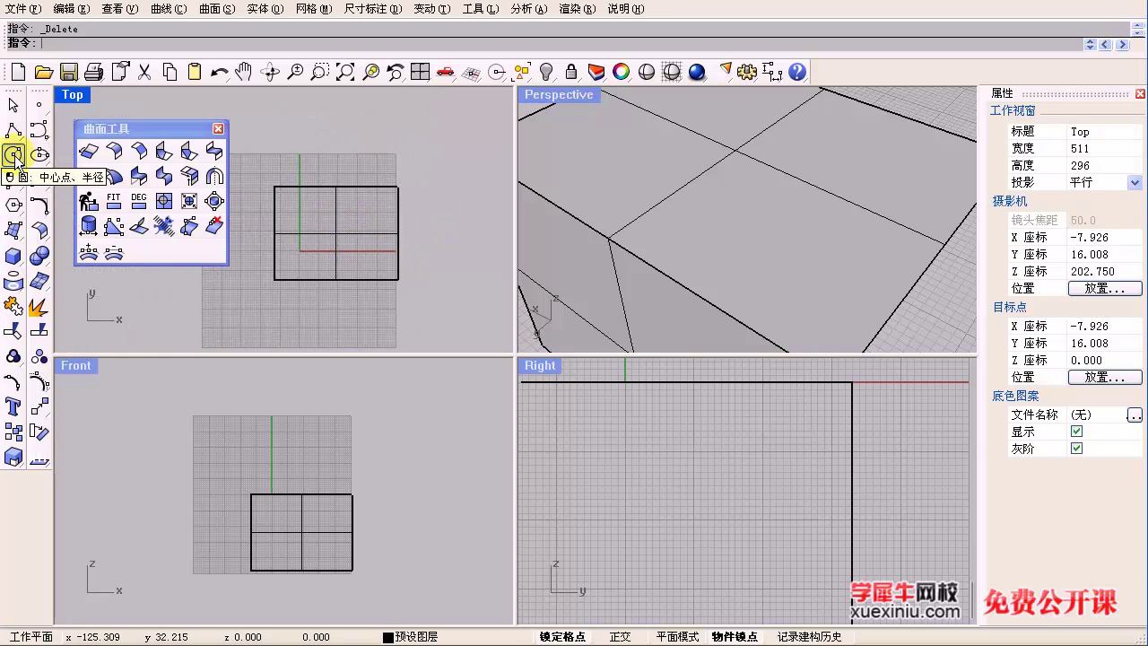
{"action": "left_click", "coordinate": [13, 154]}
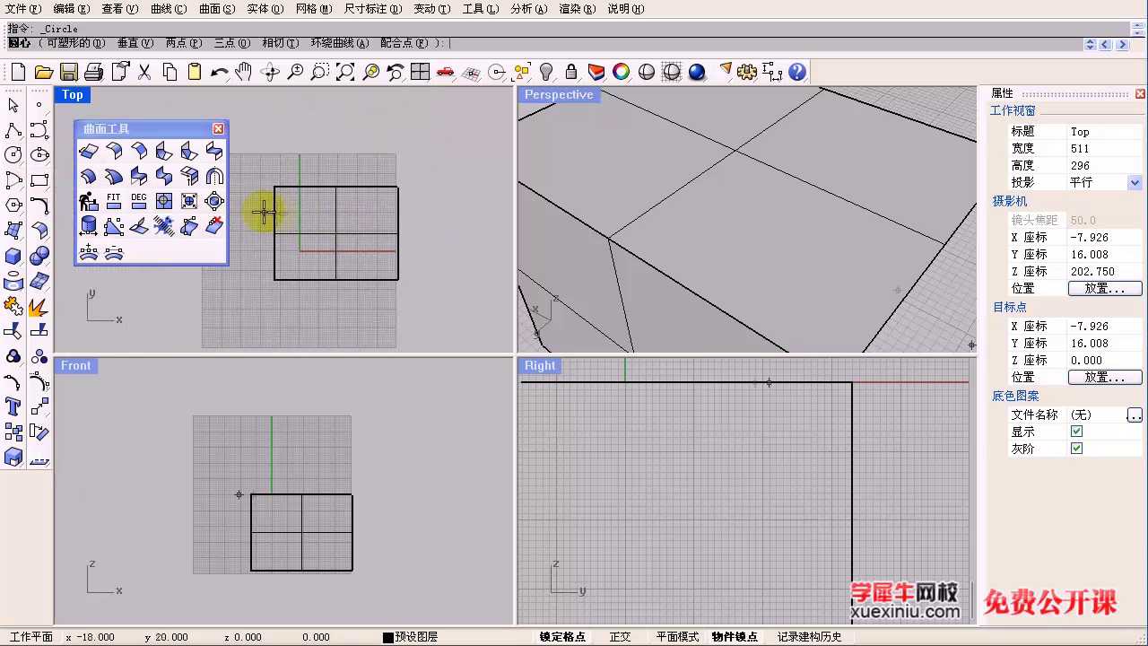
{"action": "left_click", "coordinate": [303, 233]}
{"action": "left_click", "coordinate": [329, 218]}
{"action": "left_click_drag", "start_coordinate": [327, 216], "coordinate": [348, 217]}
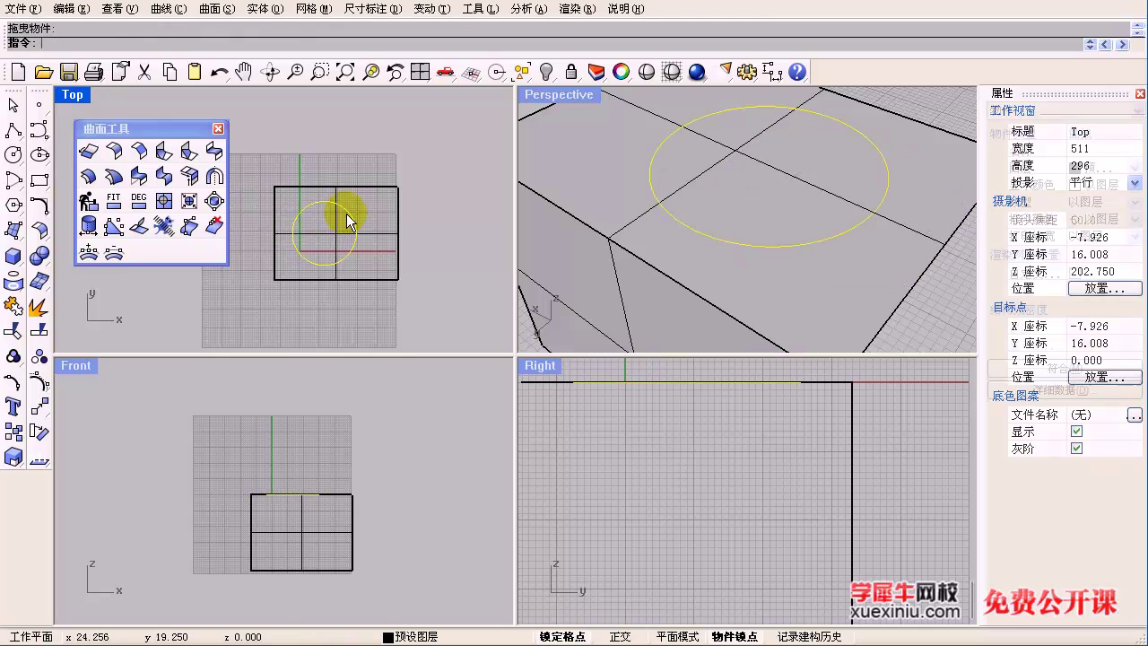
Step: Trim away the surface outside the circle, keeping only the circular disc
{"action": "left_click", "coordinate": [14, 307]}
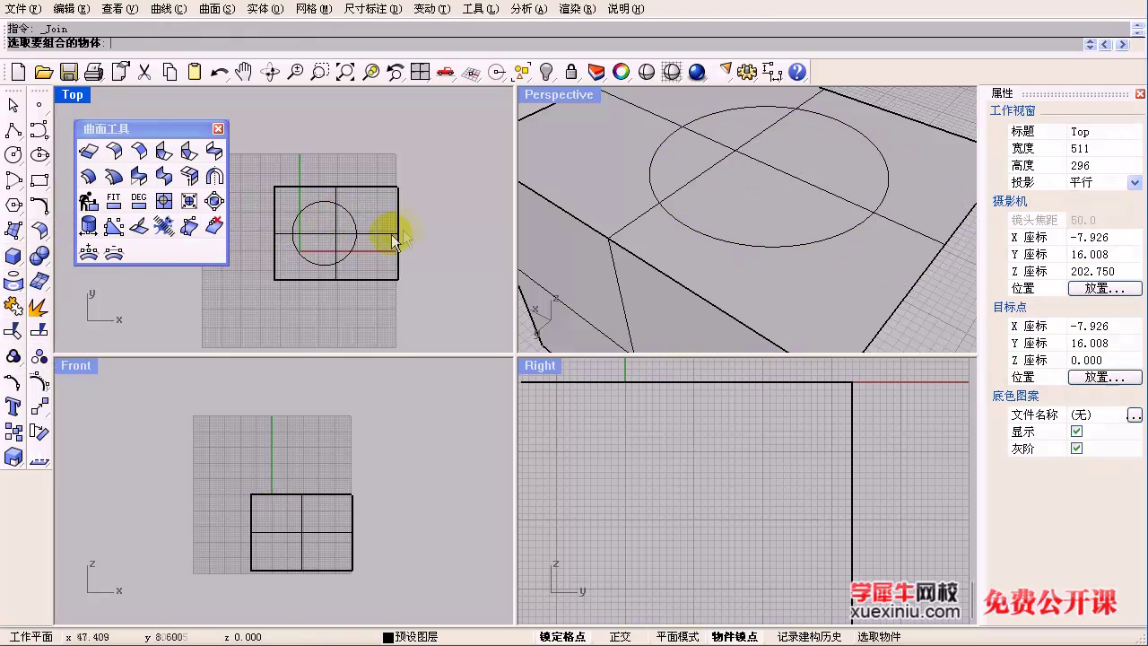
{"action": "key", "text": "Escape"}
{"action": "left_click", "coordinate": [316, 204]}
{"action": "left_click", "coordinate": [39, 307]}
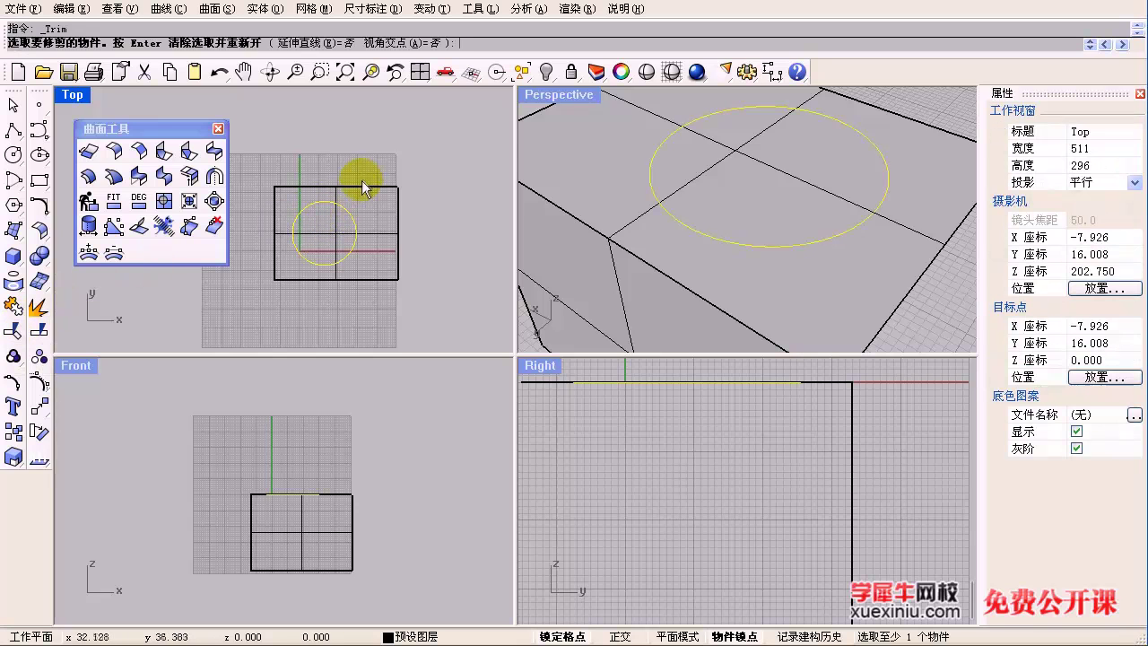
{"action": "left_click", "coordinate": [363, 187]}
{"action": "right_click", "coordinate": [364, 187]}
Step: Turn on the control points of the trimmed disc to inspect the extents of its underlying surface
{"action": "scroll", "coordinate": [675, 205], "scroll_direction": "down", "scroll_amount": 4}
{"action": "right_click_drag", "start_coordinate": [674, 206], "coordinate": [701, 229]}
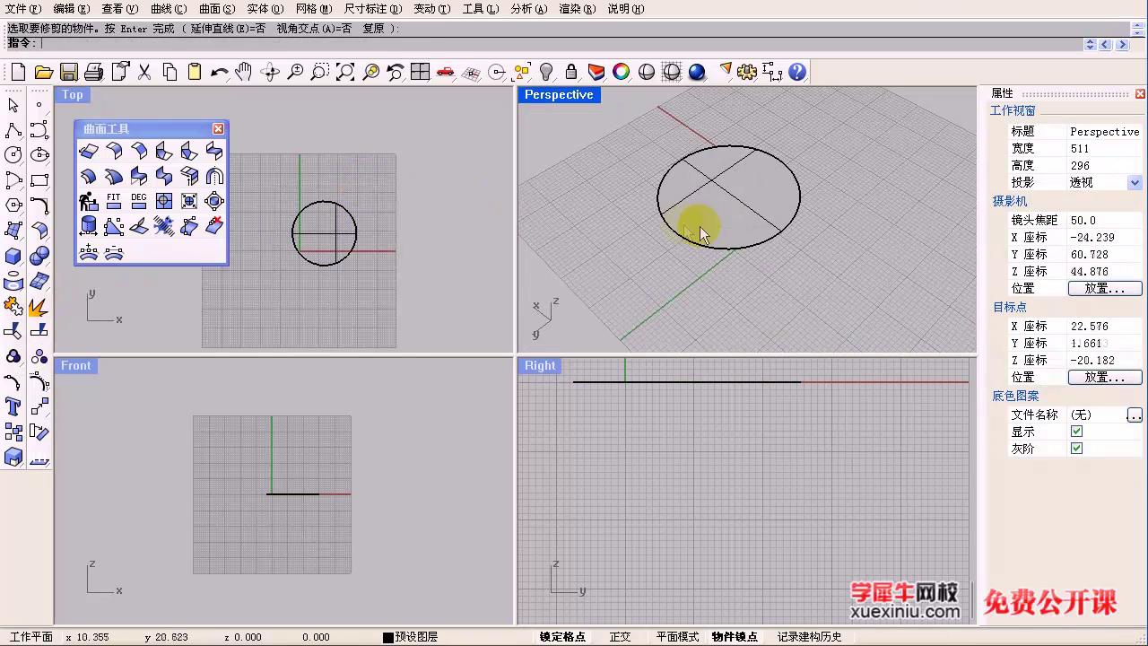
{"action": "scroll", "coordinate": [599, 214], "scroll_direction": "up", "scroll_amount": 2}
{"action": "left_click", "coordinate": [731, 175]}
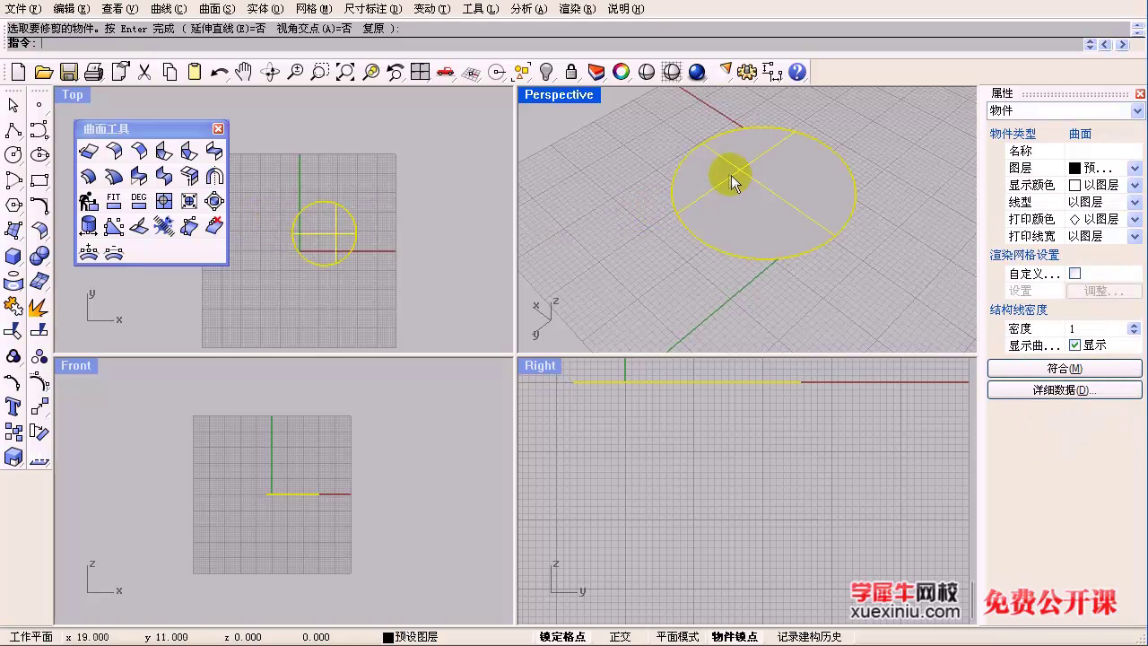
{"action": "left_click", "coordinate": [37, 383]}
{"action": "right_click_drag", "start_coordinate": [565, 274], "coordinate": [686, 218]}
{"action": "scroll", "coordinate": [686, 218], "scroll_direction": "up", "scroll_amount": 6}
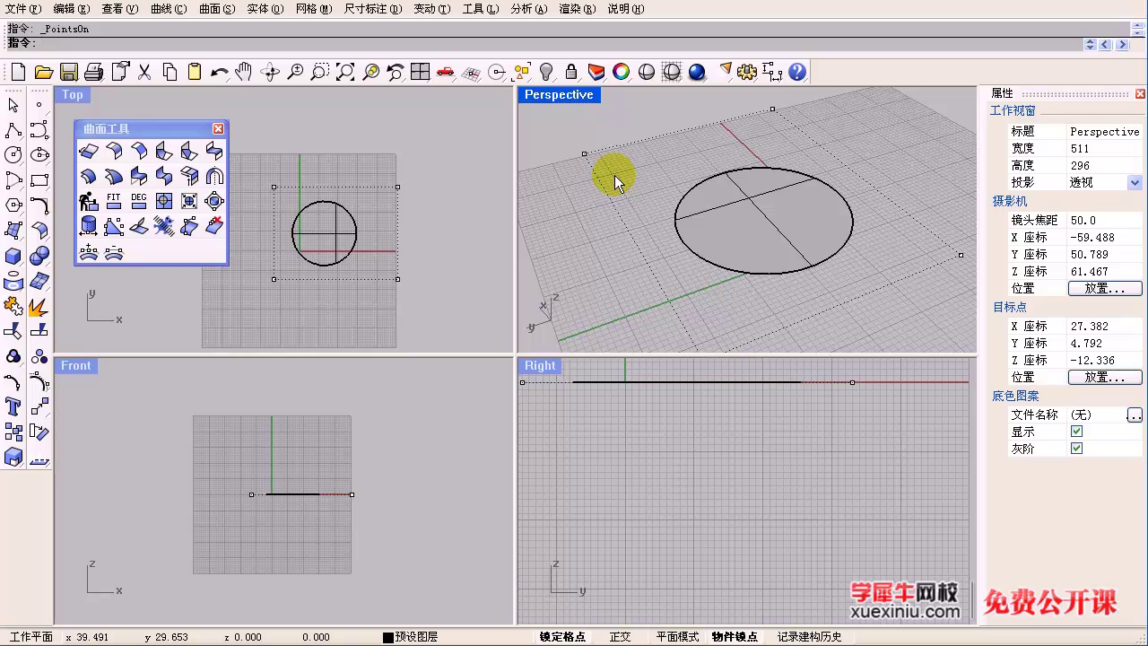
Step: Shrink the disc's underlying surface to its trimmed edge and show its control points again
{"action": "left_click", "coordinate": [778, 235]}
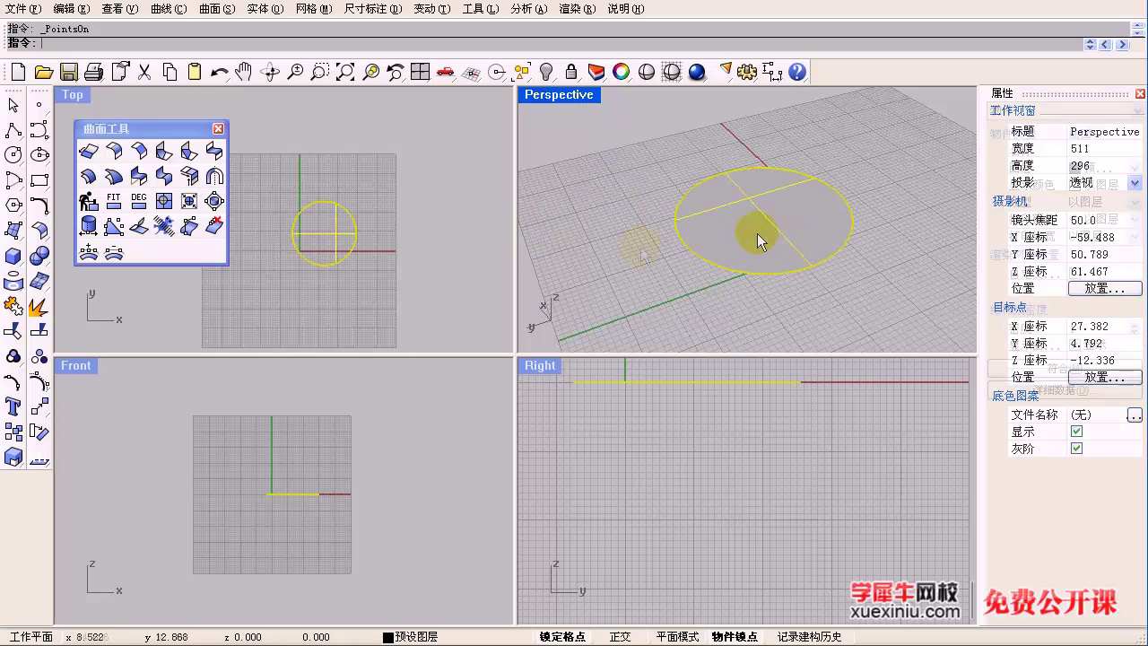
{"action": "left_click", "coordinate": [186, 202]}
{"action": "right_click_drag", "start_coordinate": [743, 214], "coordinate": [772, 258]}
{"action": "left_click", "coordinate": [39, 382]}
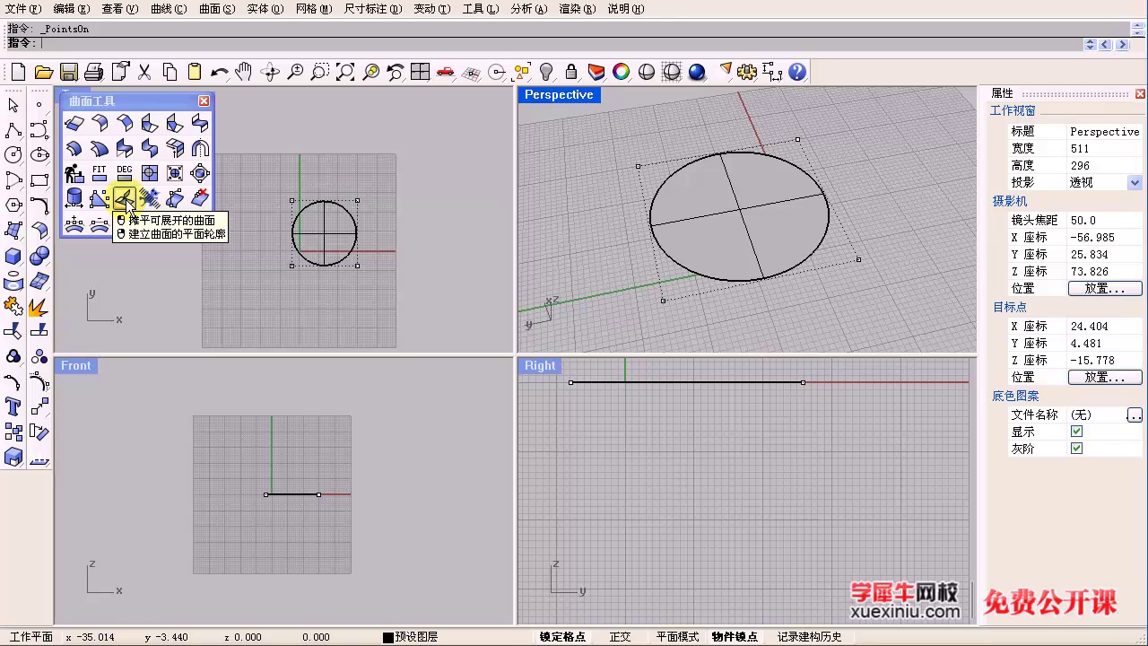
Step: Create a truncated cone beside the disc, placing its base in the Top view and its height in the Front view
{"action": "left_click", "coordinate": [375, 229]}
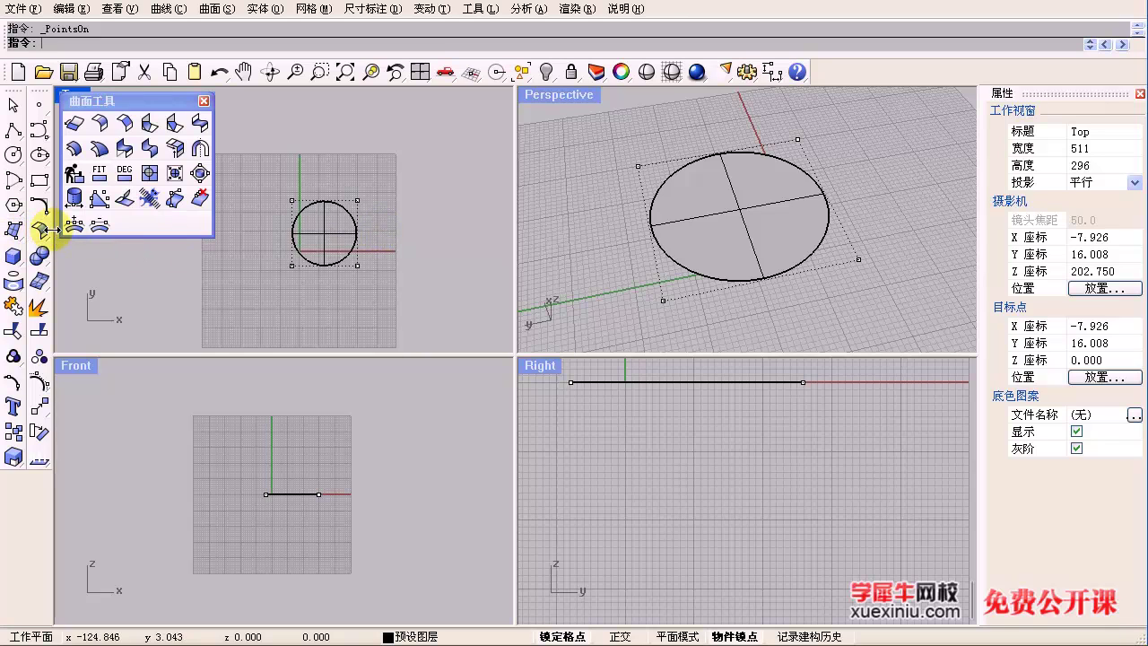
{"action": "left_click", "coordinate": [17, 258]}
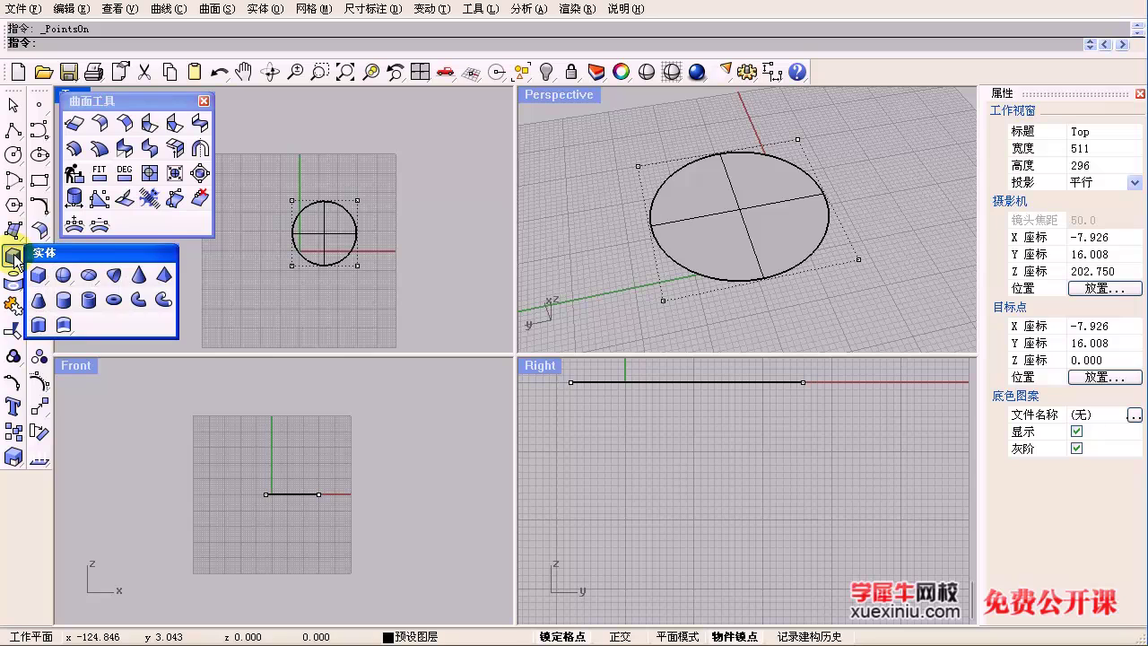
{"action": "left_click", "coordinate": [39, 301]}
{"action": "left_click", "coordinate": [247, 277]}
{"action": "left_click", "coordinate": [278, 277]}
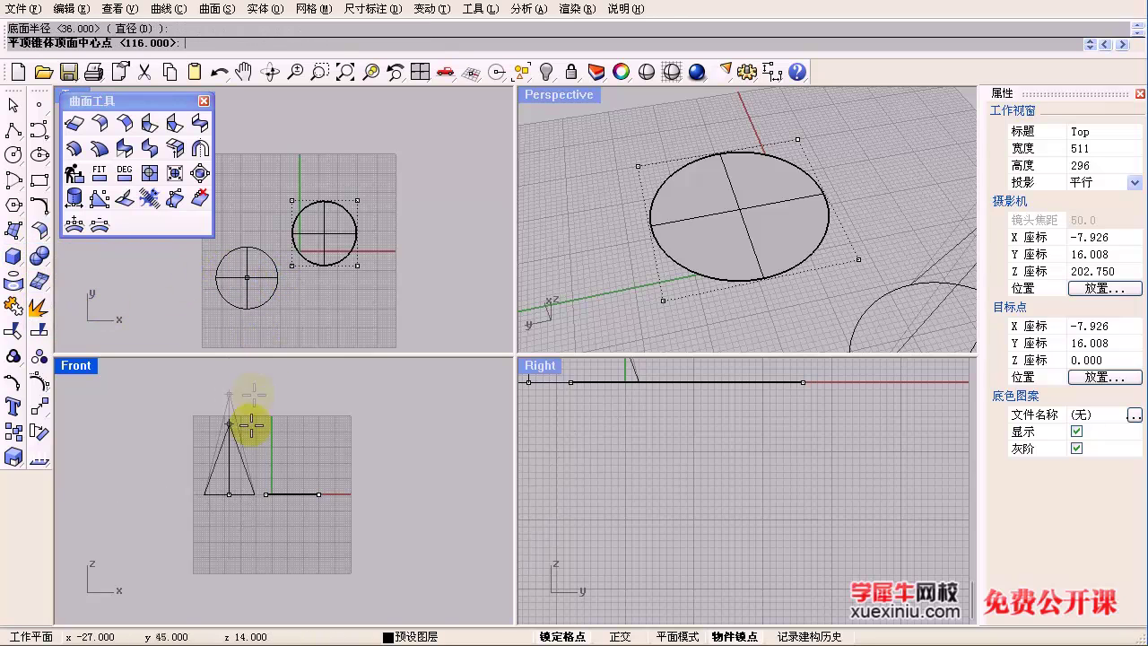
{"action": "left_click", "coordinate": [238, 449]}
{"action": "left_click", "coordinate": [239, 449]}
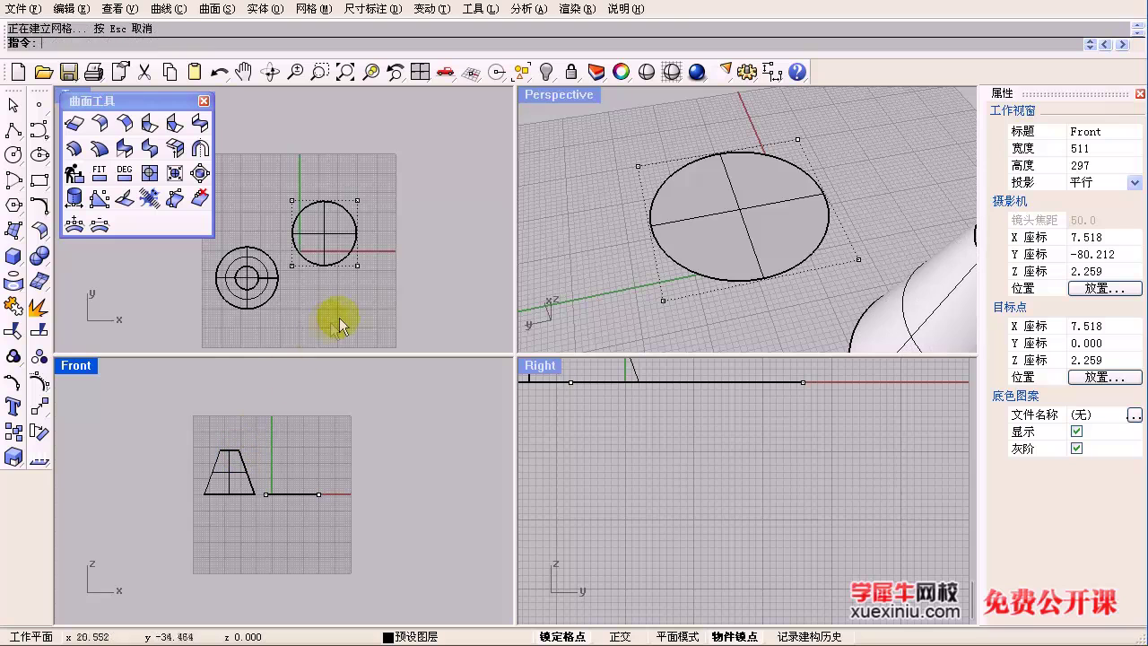
Step: Delete the disc surface and its circle curve, keeping only the truncated cone
{"action": "left_click", "coordinate": [288, 176]}
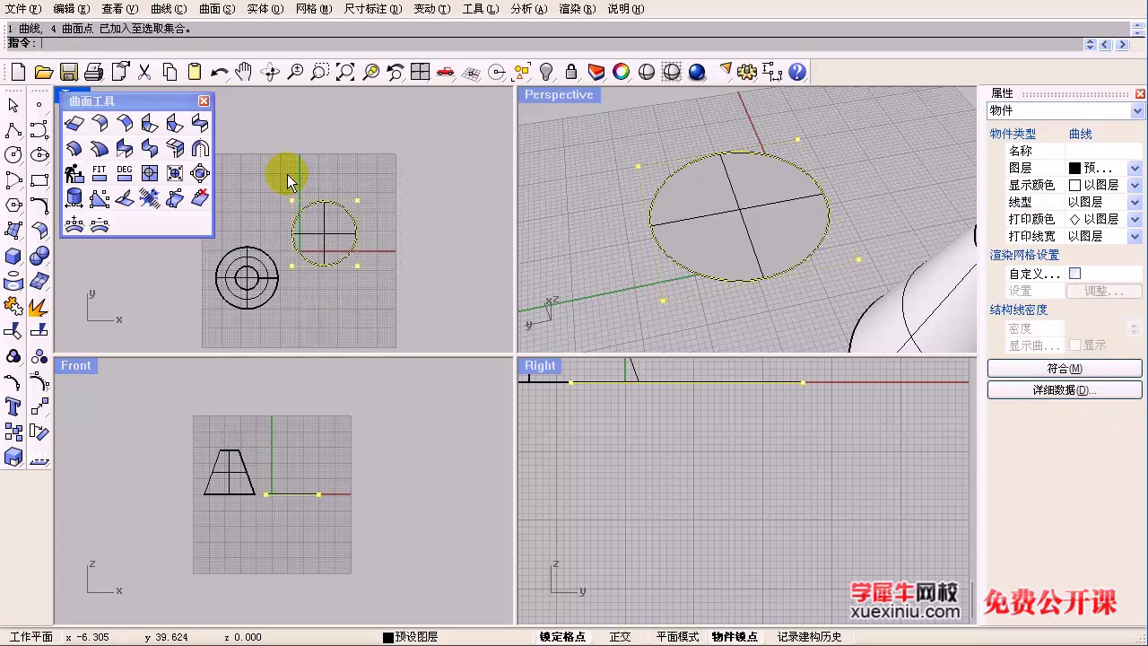
{"action": "key", "text": "Delete"}
{"action": "scroll", "coordinate": [771, 220], "scroll_direction": "down", "scroll_amount": 5}
{"action": "right_click_drag", "start_coordinate": [774, 223], "coordinate": [769, 254]}
{"action": "scroll", "coordinate": [828, 251], "scroll_direction": "up", "scroll_amount": 3}
{"action": "scroll", "coordinate": [769, 254], "scroll_direction": "up", "scroll_amount": 2}
Step: Unroll the truncated cone into flat developed surfaces
{"action": "left_click", "coordinate": [754, 242]}
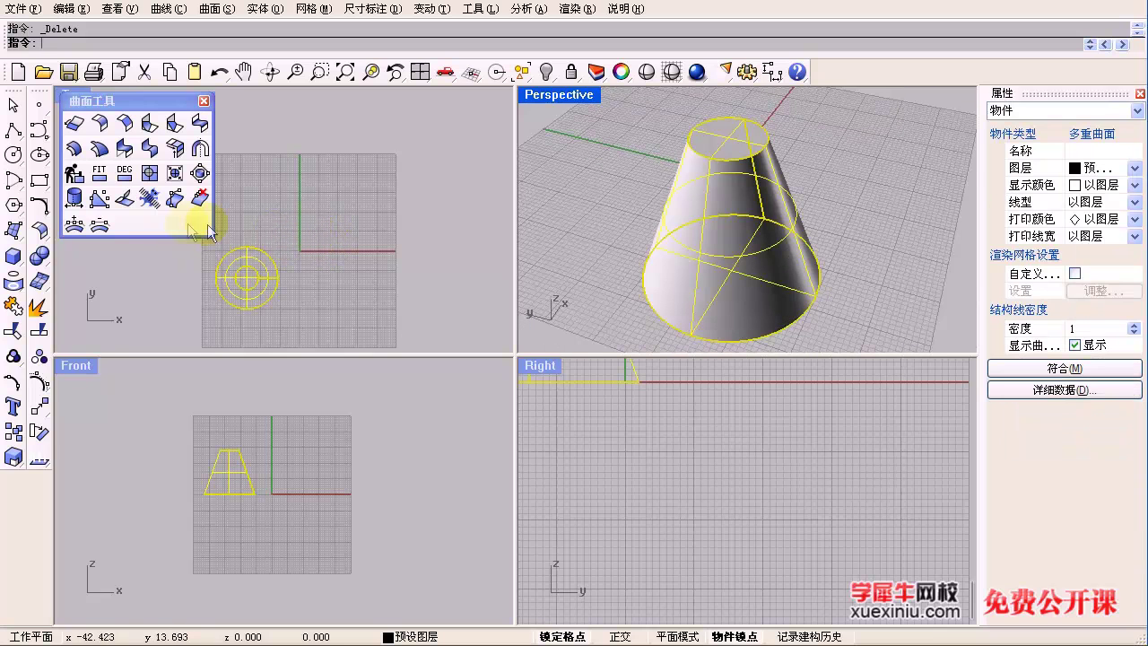
{"action": "left_click", "coordinate": [126, 200]}
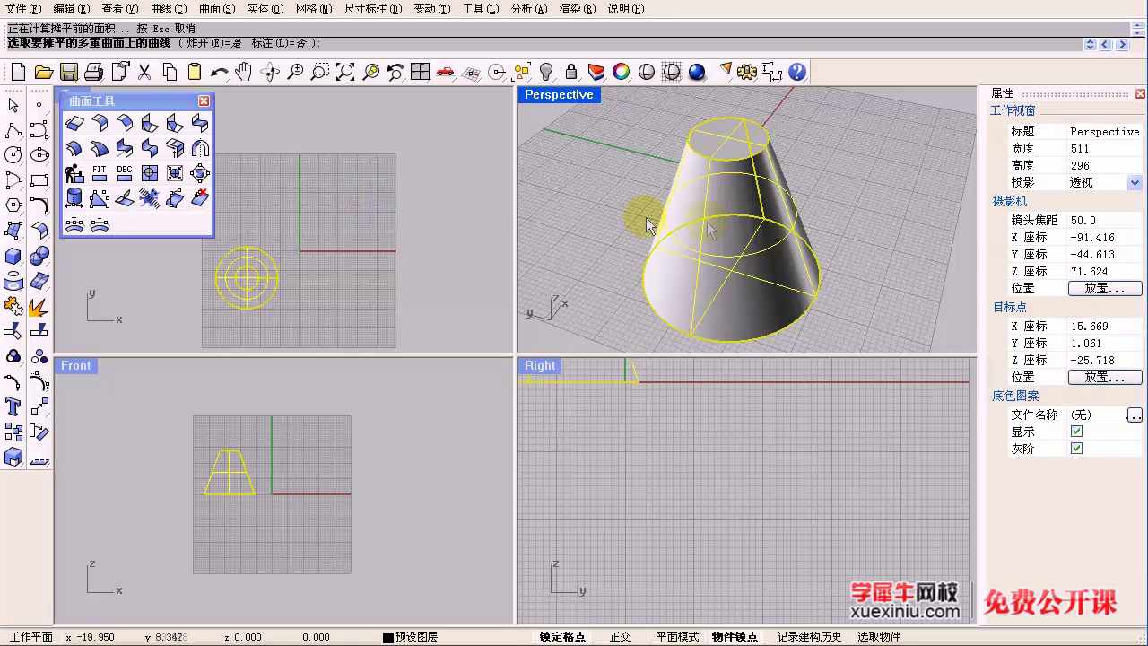
{"action": "right_click", "coordinate": [792, 214]}
Step: Examine the unrolled pieces beside the cone, comparing the fan-shaped side with the two circular caps
{"action": "right_click_drag", "start_coordinate": [808, 215], "coordinate": [717, 256]}
{"action": "scroll", "coordinate": [787, 220], "scroll_direction": "down", "scroll_amount": 6}
{"action": "left_click_drag", "start_coordinate": [918, 237], "coordinate": [763, 133]}
{"action": "right_click_drag", "start_coordinate": [768, 256], "coordinate": [812, 259]}
{"action": "left_click", "coordinate": [699, 224]}
{"action": "left_click", "coordinate": [933, 257]}
{"action": "left_click_drag", "start_coordinate": [934, 257], "coordinate": [763, 146]}
{"action": "left_click", "coordinate": [817, 277]}
{"action": "right_click_drag", "start_coordinate": [817, 277], "coordinate": [812, 299]}
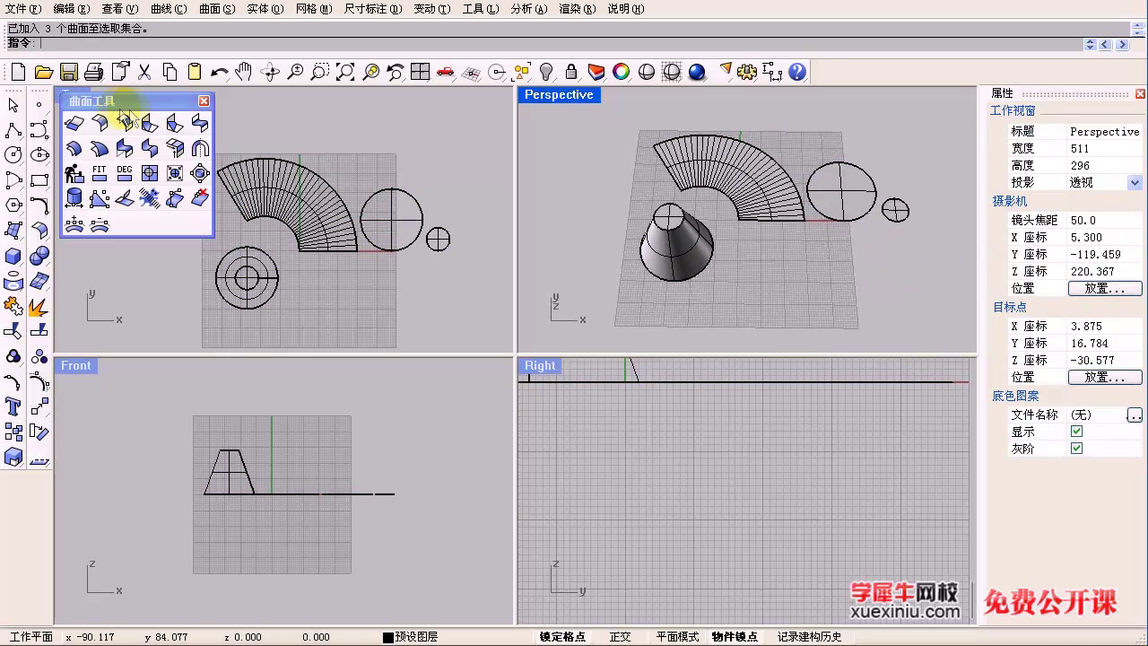
Step: Close the surface tools palette and delete the cone together with all its unrolled pieces
{"action": "left_click", "coordinate": [205, 101]}
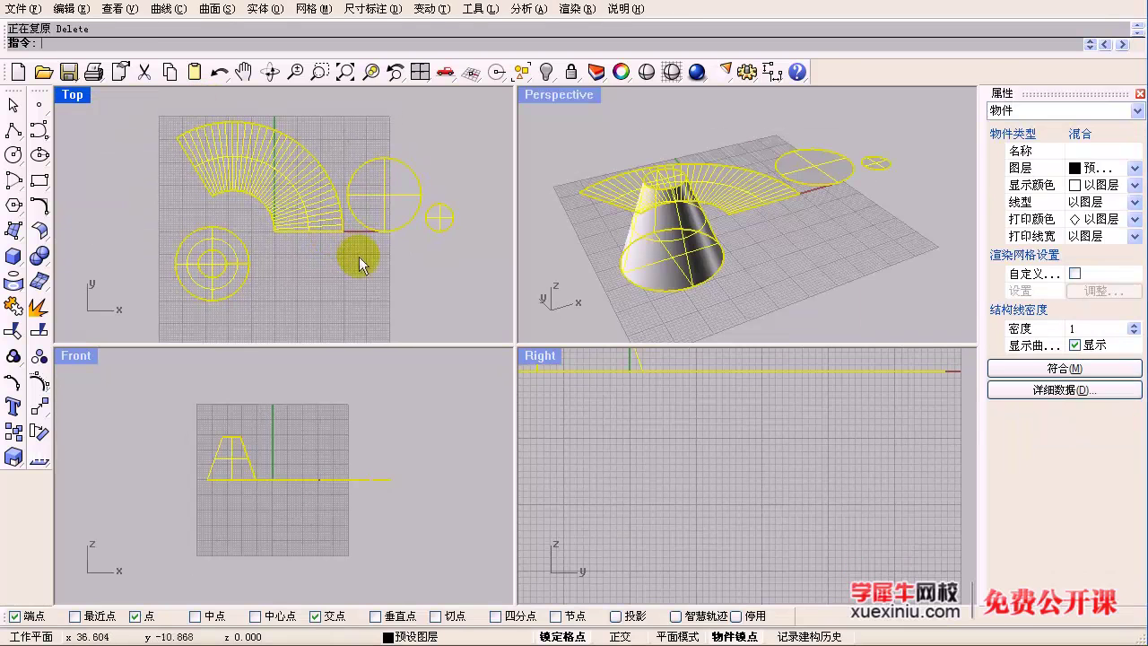
{"action": "left_click", "coordinate": [457, 305]}
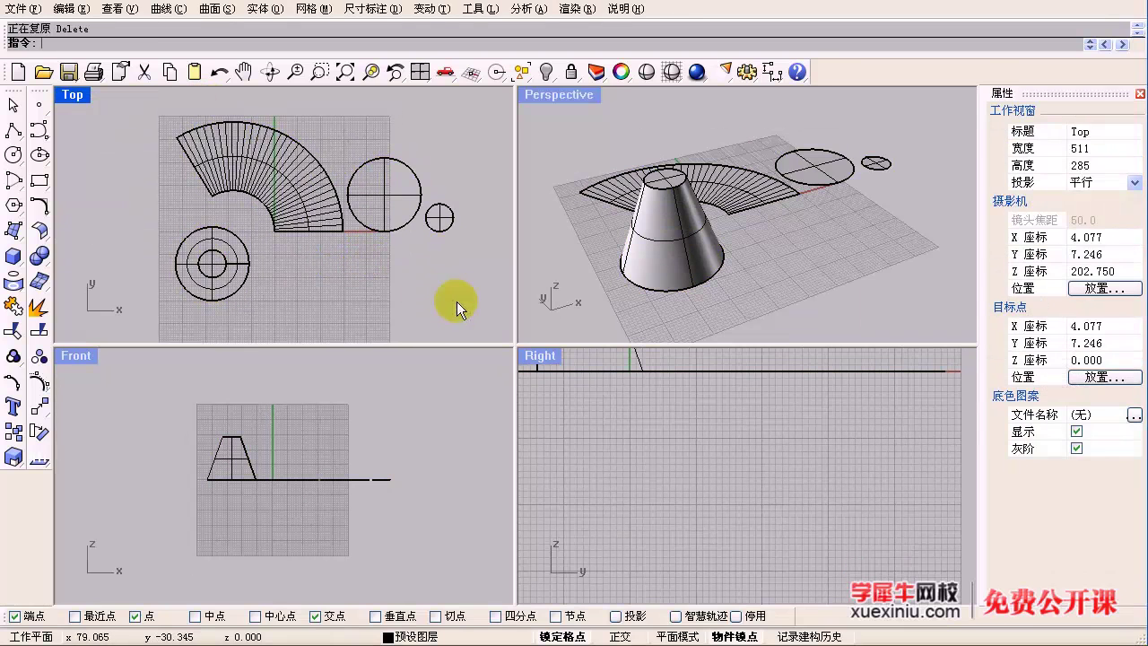
{"action": "left_click_drag", "start_coordinate": [169, 138], "coordinate": [172, 137]}
{"action": "key", "text": "Delete"}
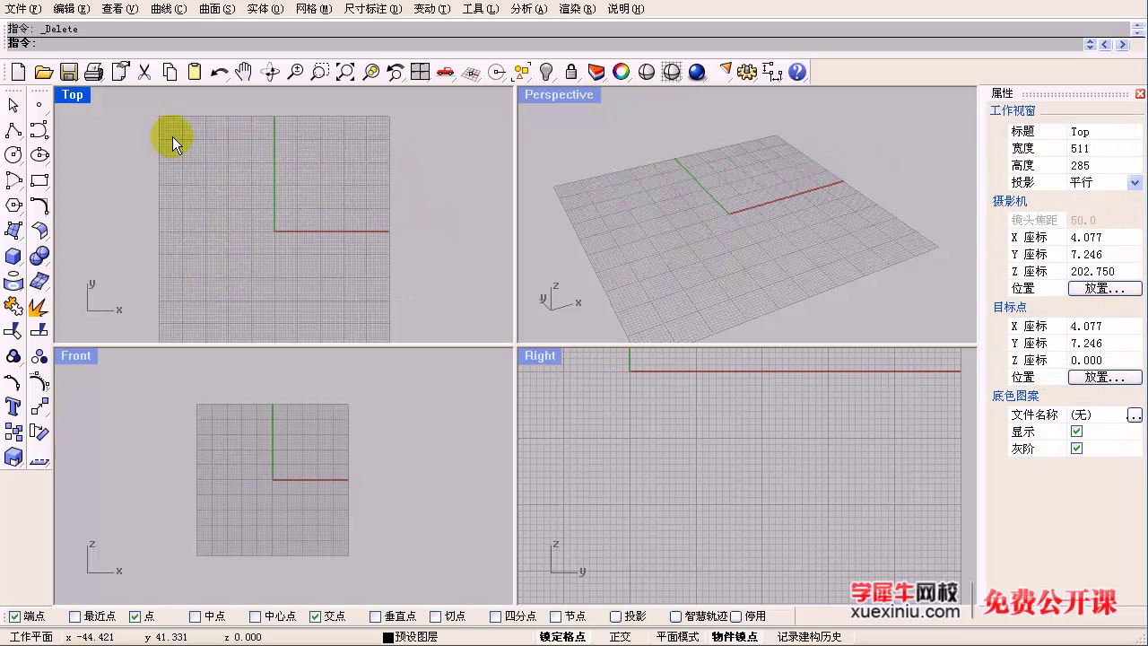
Step: Create a solid box with its first base corner at the origin, length 20 and width 30, accepting the default height
{"action": "left_click", "coordinate": [13, 256]}
{"action": "left_click_drag", "start_coordinate": [77, 249], "coordinate": [116, 271]}
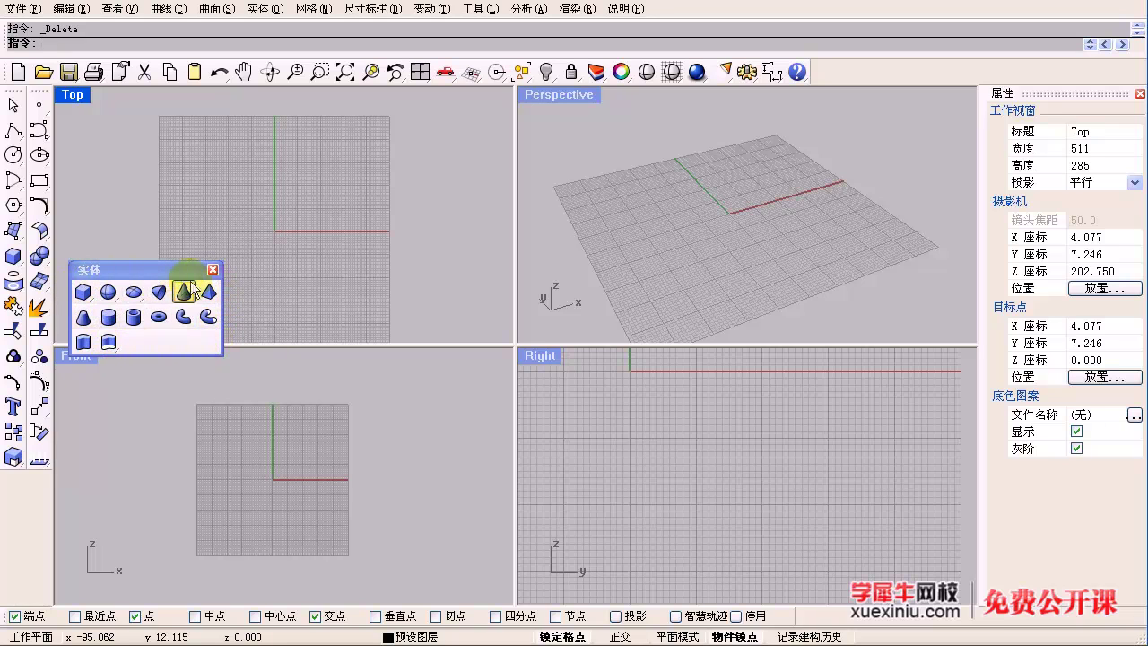
{"action": "left_click", "coordinate": [89, 293]}
{"action": "type", "text": "0"}
{"action": "key", "text": "Return"}
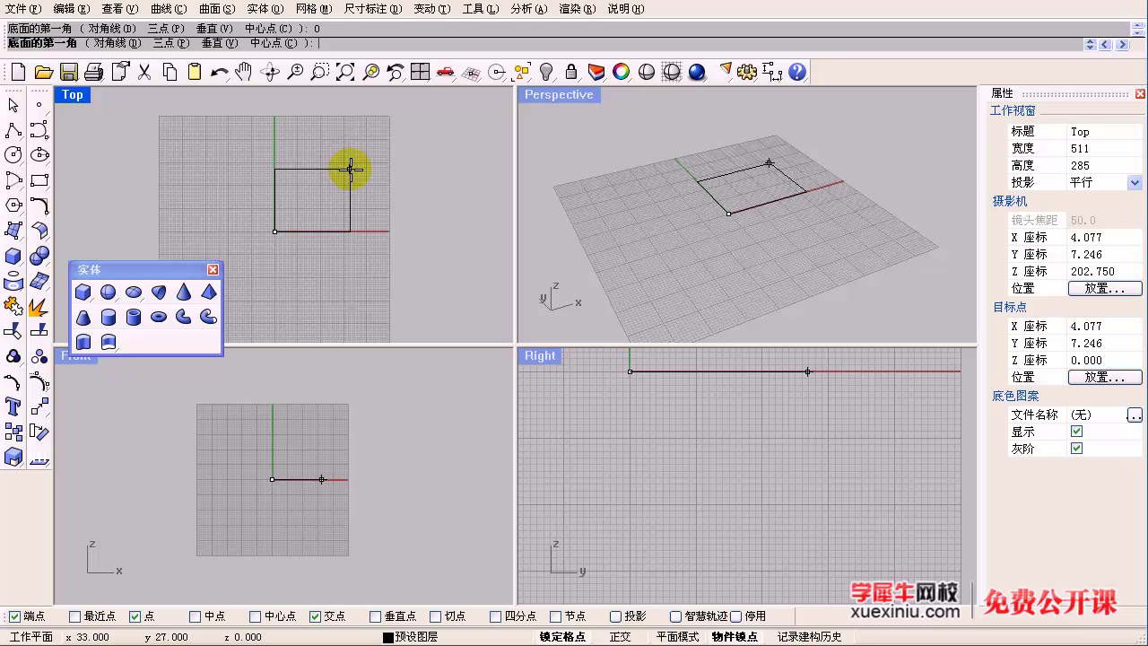
{"action": "type", "text": "20"}
{"action": "key", "text": "Return"}
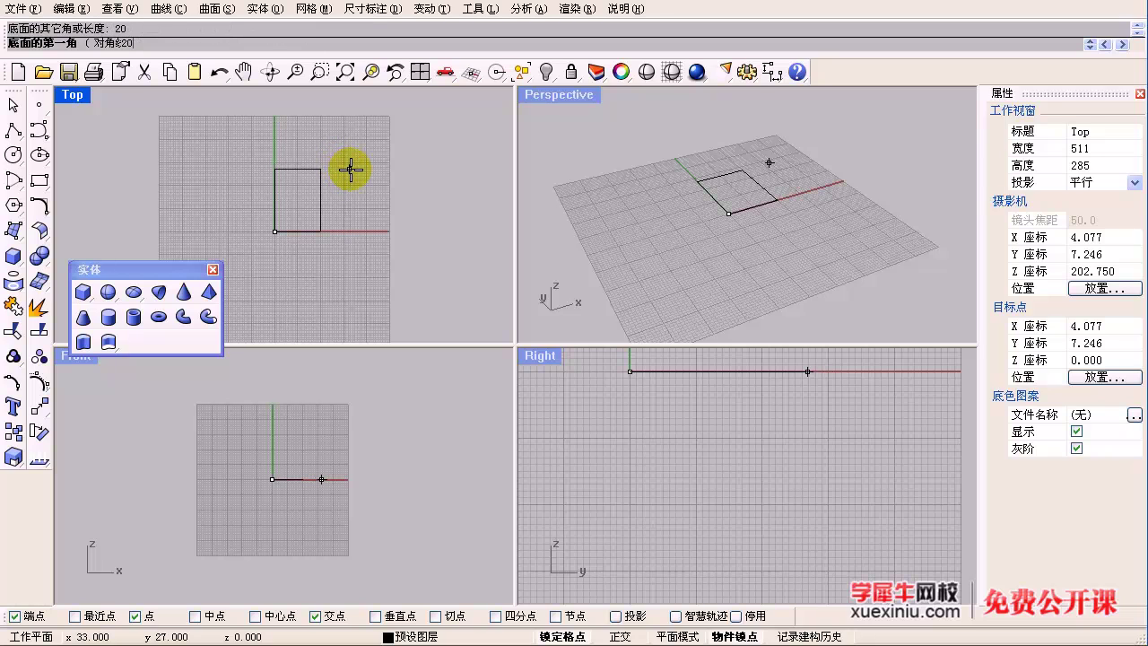
{"action": "type", "text": "30"}
{"action": "key", "text": "Return"}
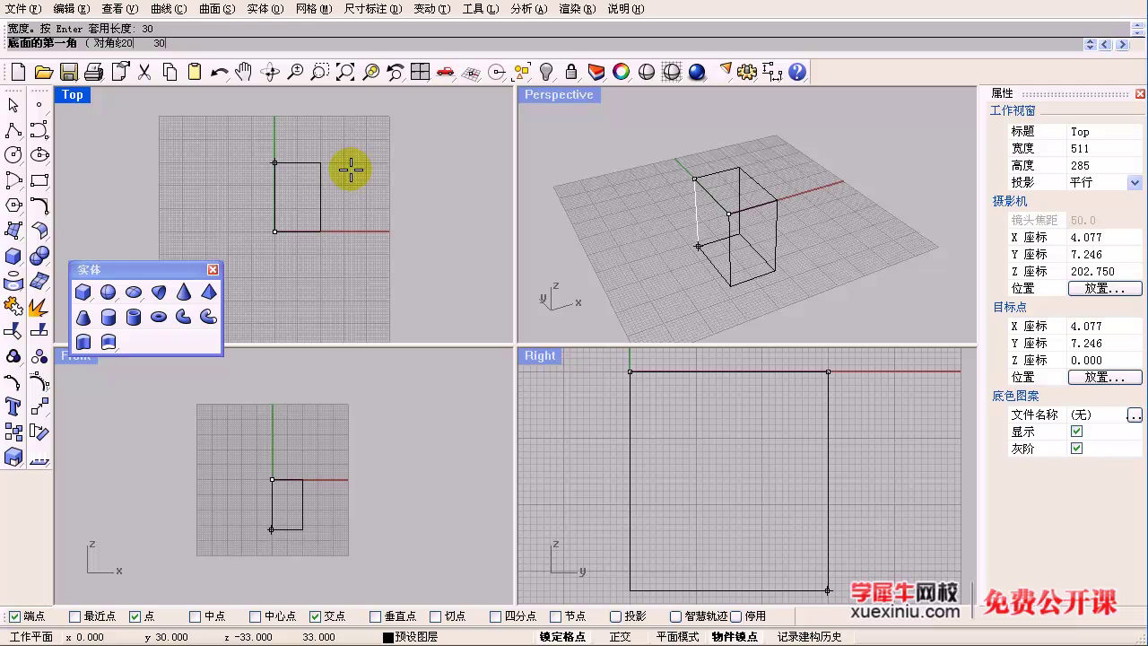
{"action": "key", "text": "Return"}
Step: Delete the box from the scene
{"action": "right_click_drag", "start_coordinate": [649, 267], "coordinate": [751, 185]}
{"action": "left_click", "coordinate": [751, 185]}
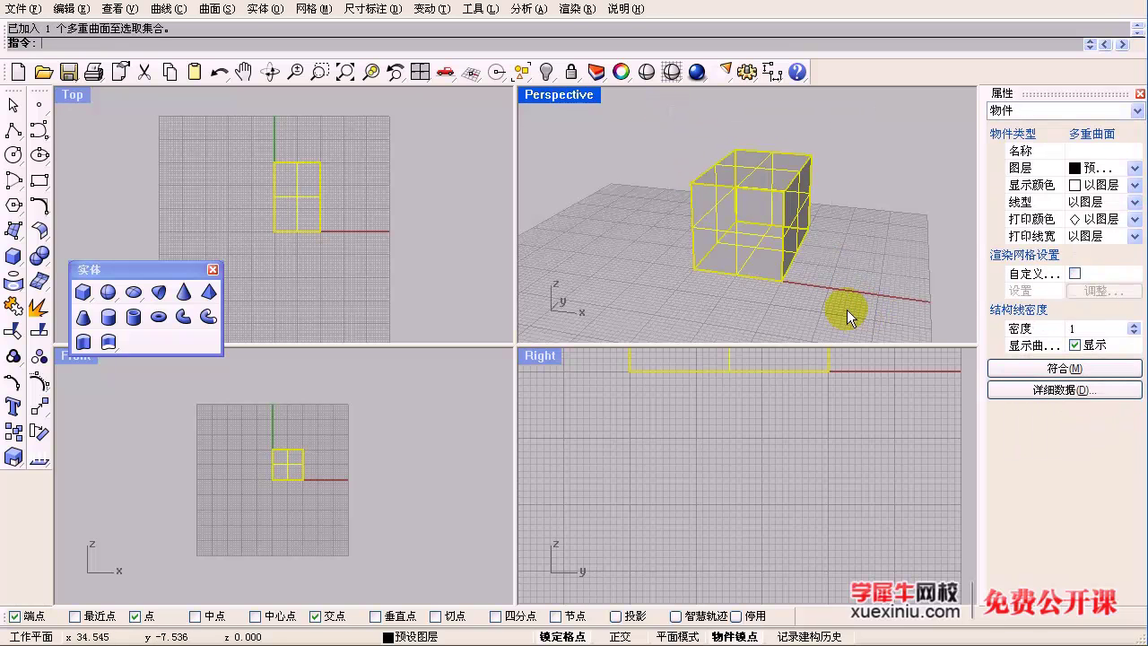
{"action": "key", "text": "Delete"}
Step: Create a solid sphere centred on the origin with a radius of about 34
{"action": "right_click_drag", "start_coordinate": [338, 237], "coordinate": [323, 218]}
{"action": "left_click", "coordinate": [109, 292]}
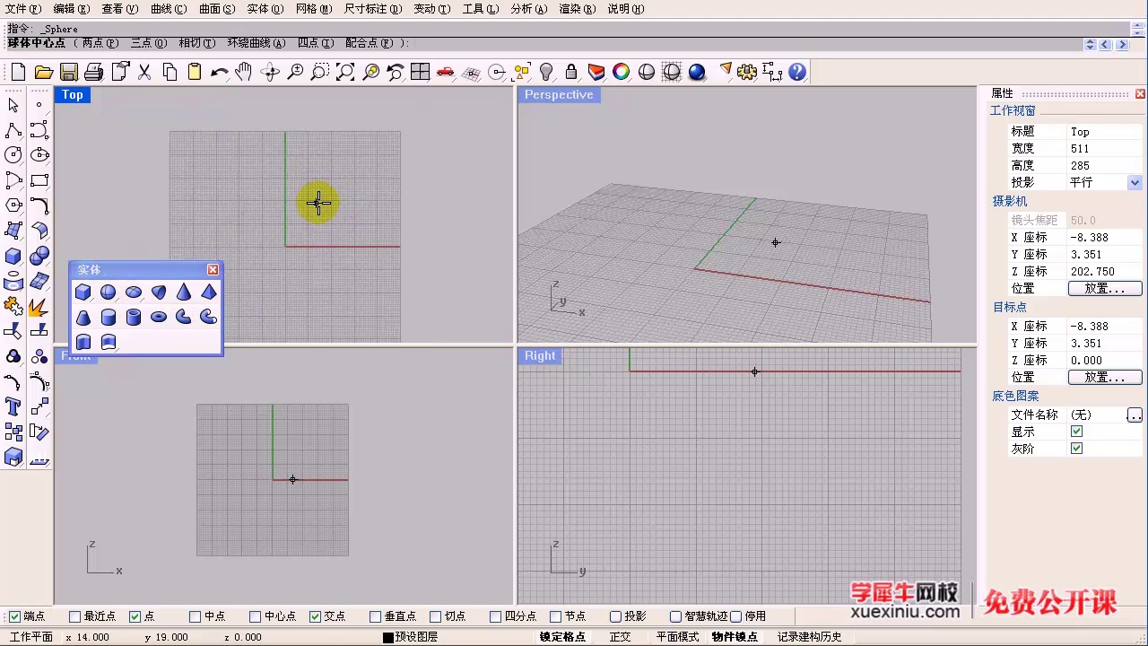
{"action": "type", "text": "0"}
{"action": "key", "text": "Return"}
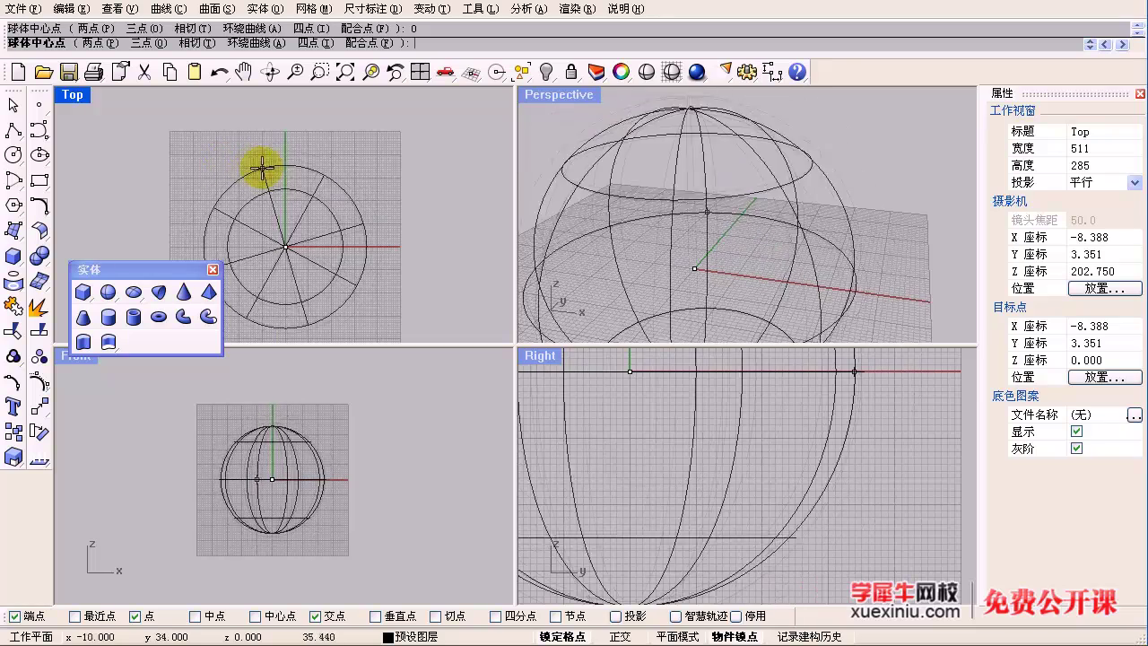
{"action": "left_click", "coordinate": [288, 167]}
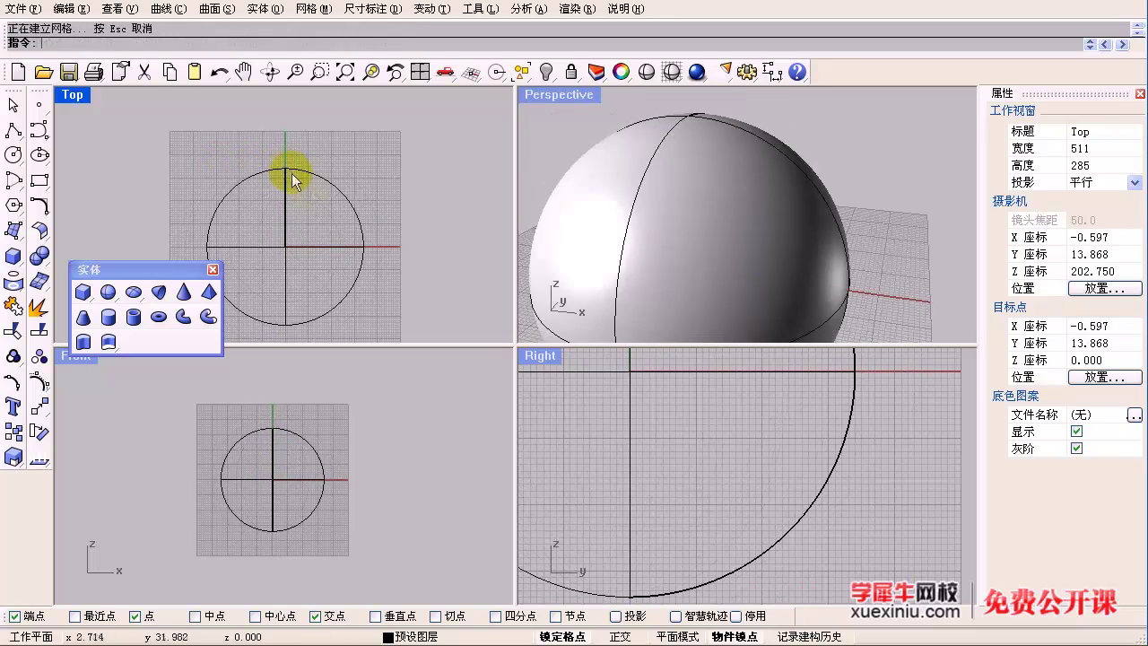
Step: Delete the sphere centred on the origin
{"action": "scroll", "coordinate": [612, 185], "scroll_direction": "down", "scroll_amount": 7}
{"action": "right_click_drag", "start_coordinate": [597, 183], "coordinate": [667, 184]}
{"action": "left_click", "coordinate": [667, 183]}
{"action": "key", "text": "Delete"}
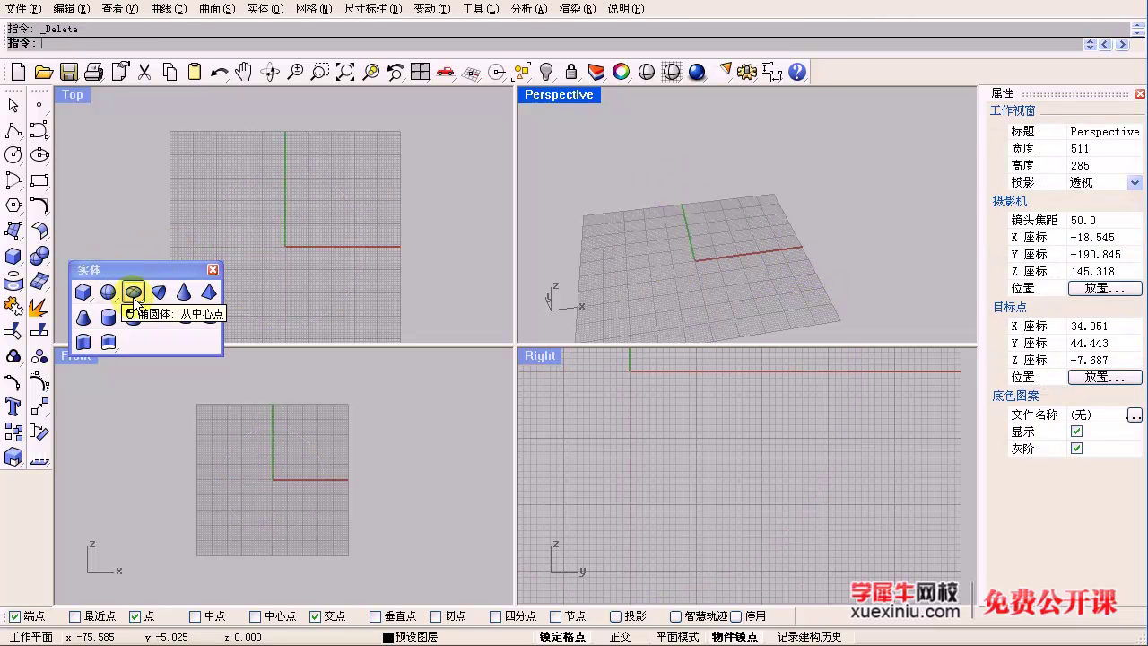
Step: Create an upright solid cone centred on the origin with a base radius of about 31, and delete it
{"action": "left_click_drag", "start_coordinate": [134, 298], "coordinate": [134, 259]}
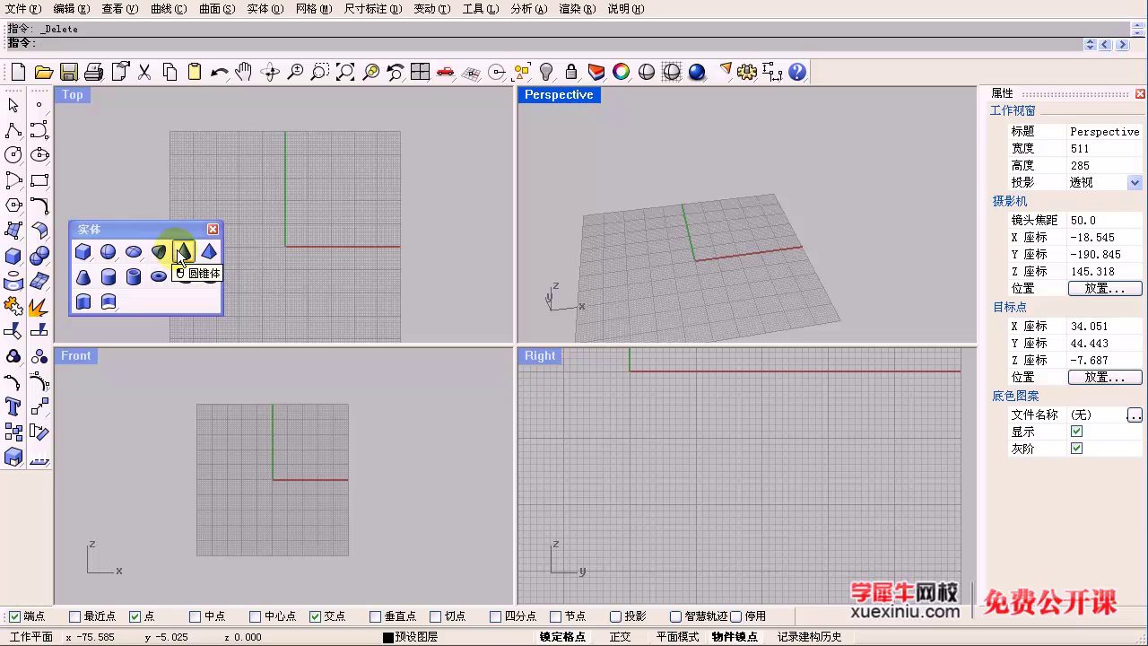
{"action": "left_click", "coordinate": [184, 254]}
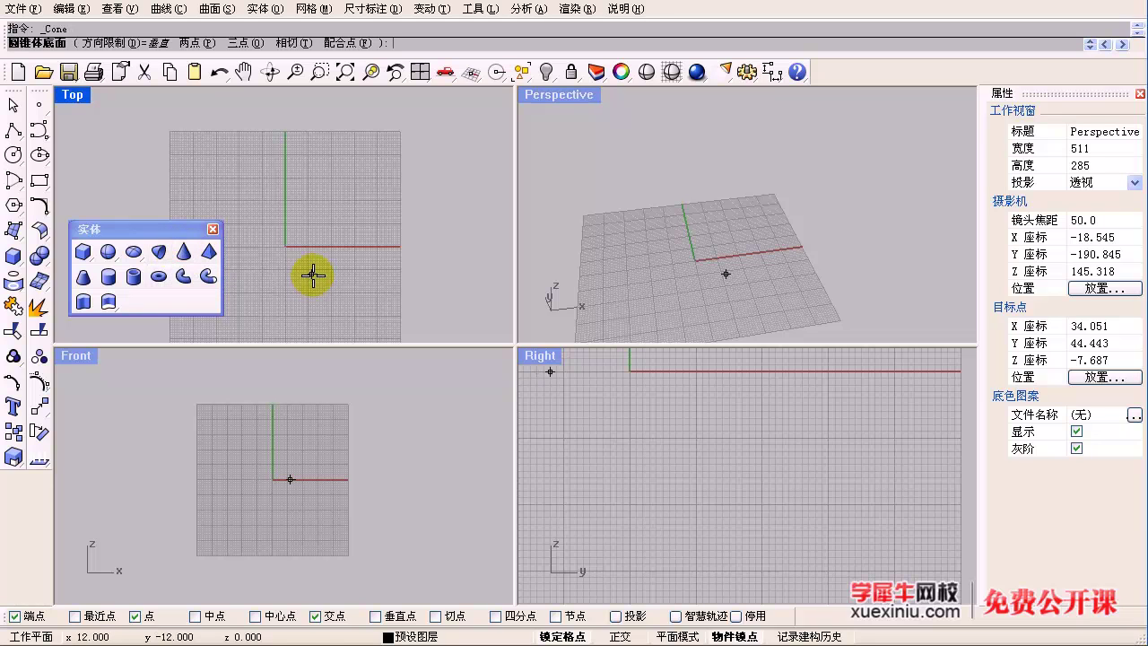
{"action": "type", "text": "0"}
{"action": "key", "text": "Return"}
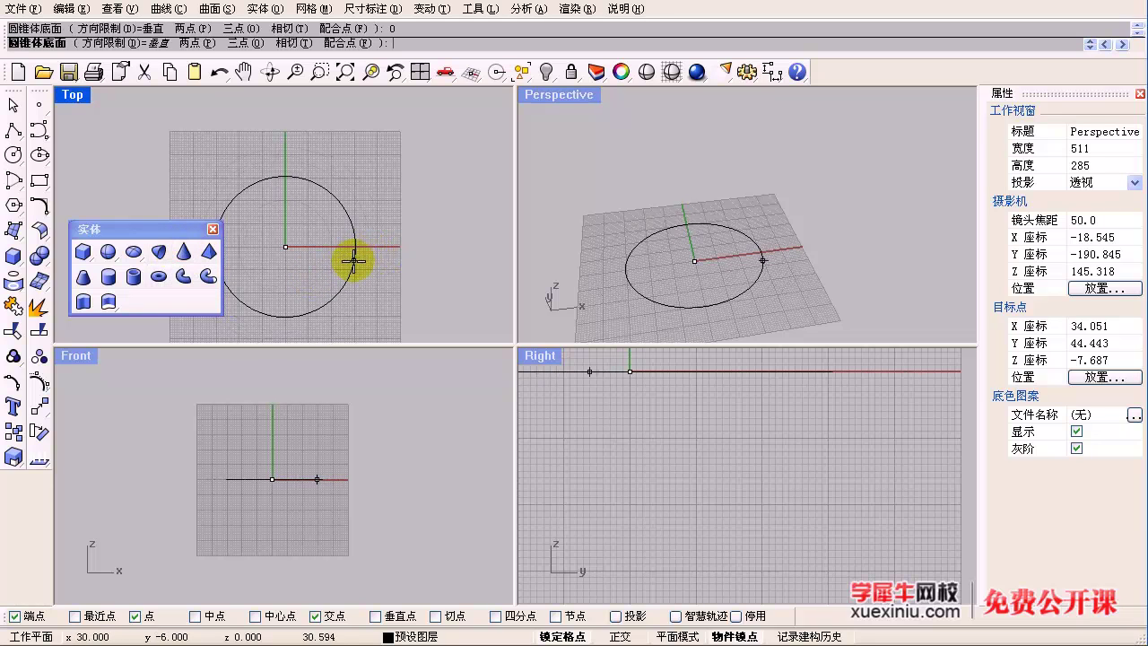
{"action": "left_click", "coordinate": [356, 247]}
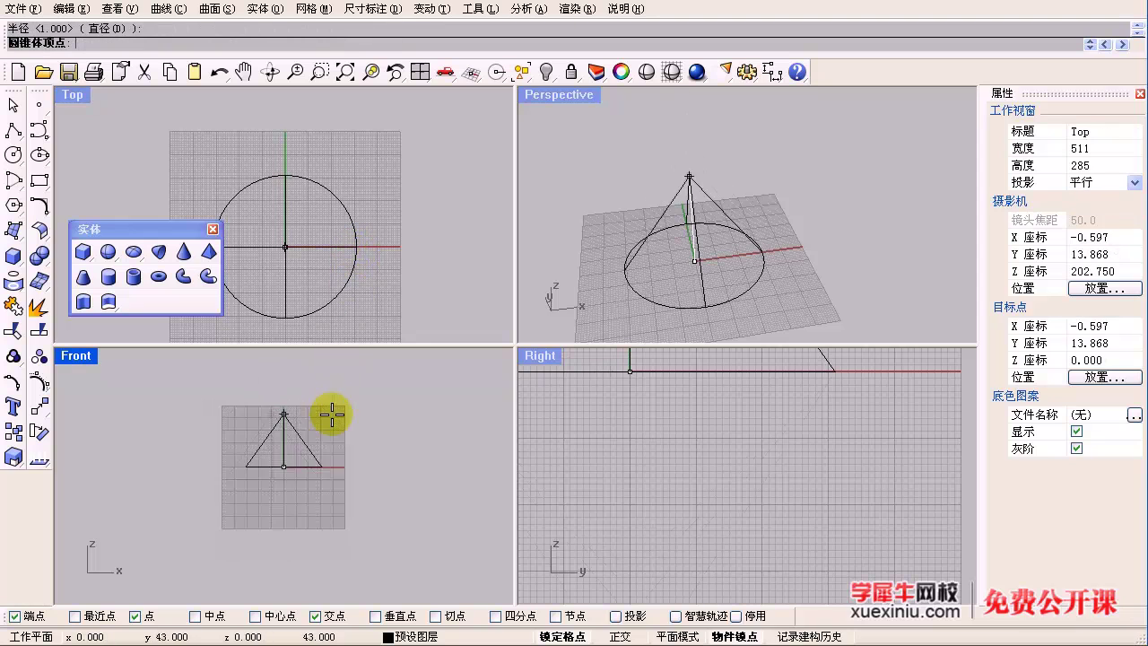
{"action": "left_click", "coordinate": [298, 437]}
{"action": "scroll", "coordinate": [339, 435], "scroll_direction": "down", "scroll_amount": 1}
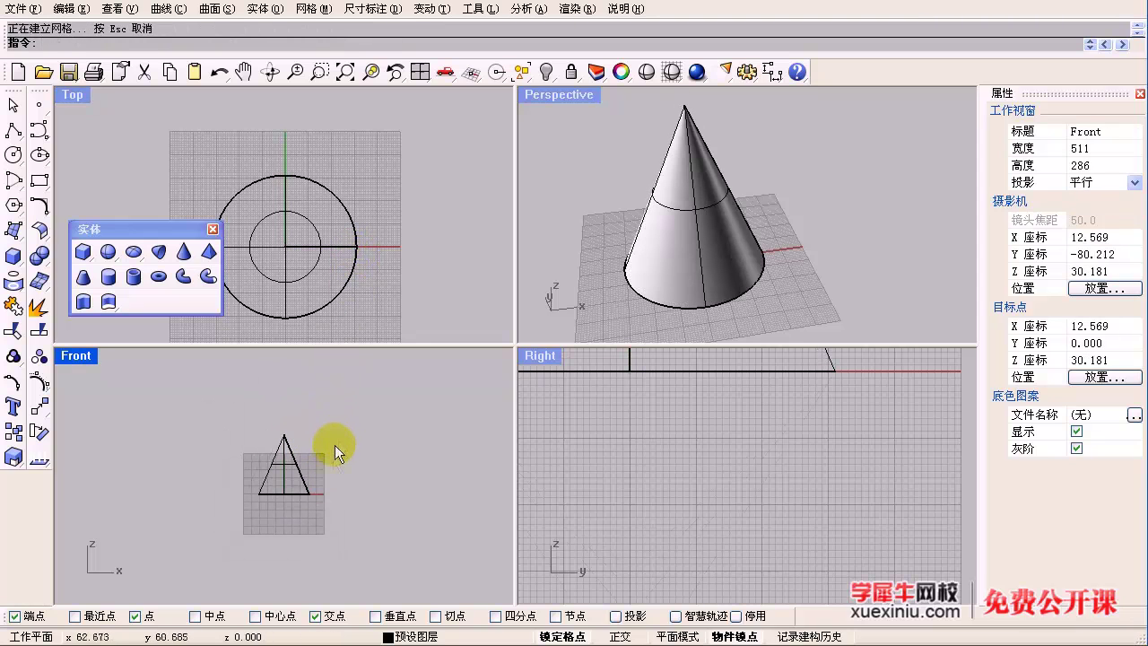
{"action": "left_click_drag", "start_coordinate": [189, 416], "coordinate": [192, 413]}
{"action": "key", "text": "Delete"}
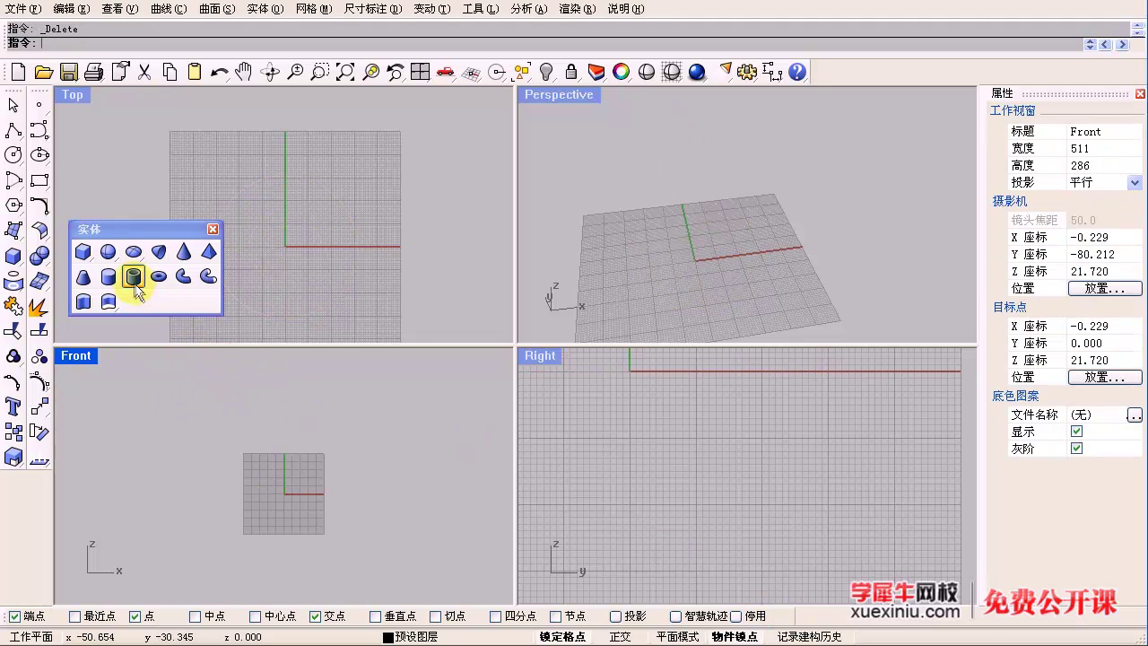
Step: Draw a wavy degree-3 control-point curve with six points in the Top view, starting below the origin and ending near the grid's upper-right corner
{"action": "left_click", "coordinate": [180, 273]}
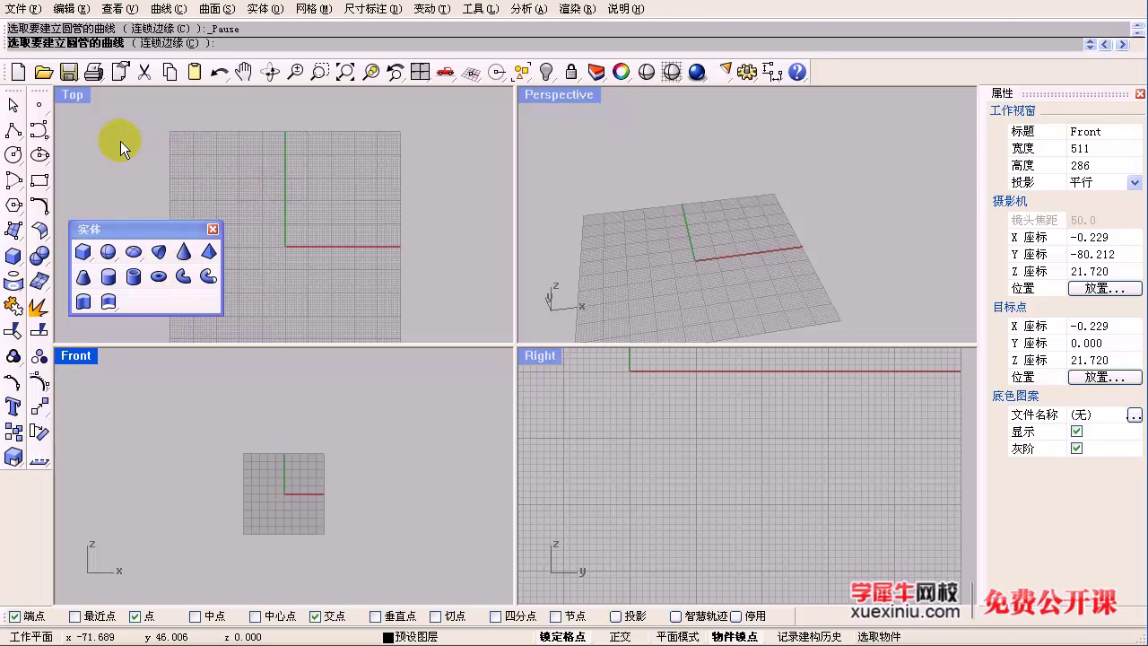
{"action": "left_click", "coordinate": [39, 130]}
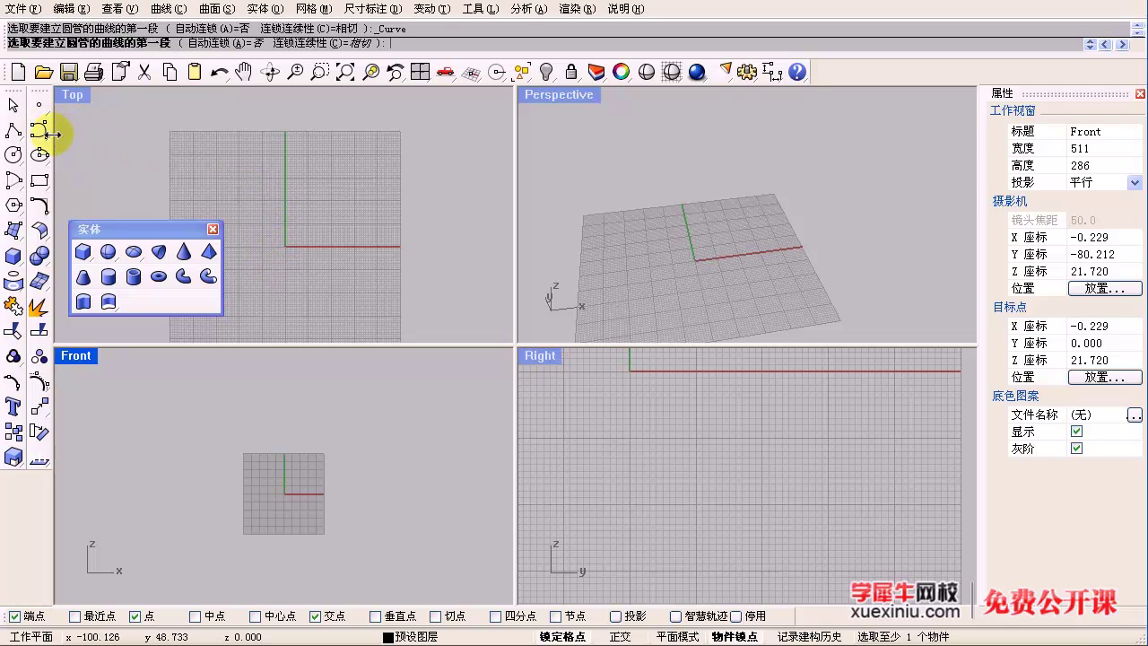
{"action": "left_click", "coordinate": [39, 129]}
{"action": "left_click", "coordinate": [274, 285]}
{"action": "left_click", "coordinate": [269, 240]}
{"action": "left_click", "coordinate": [319, 253]}
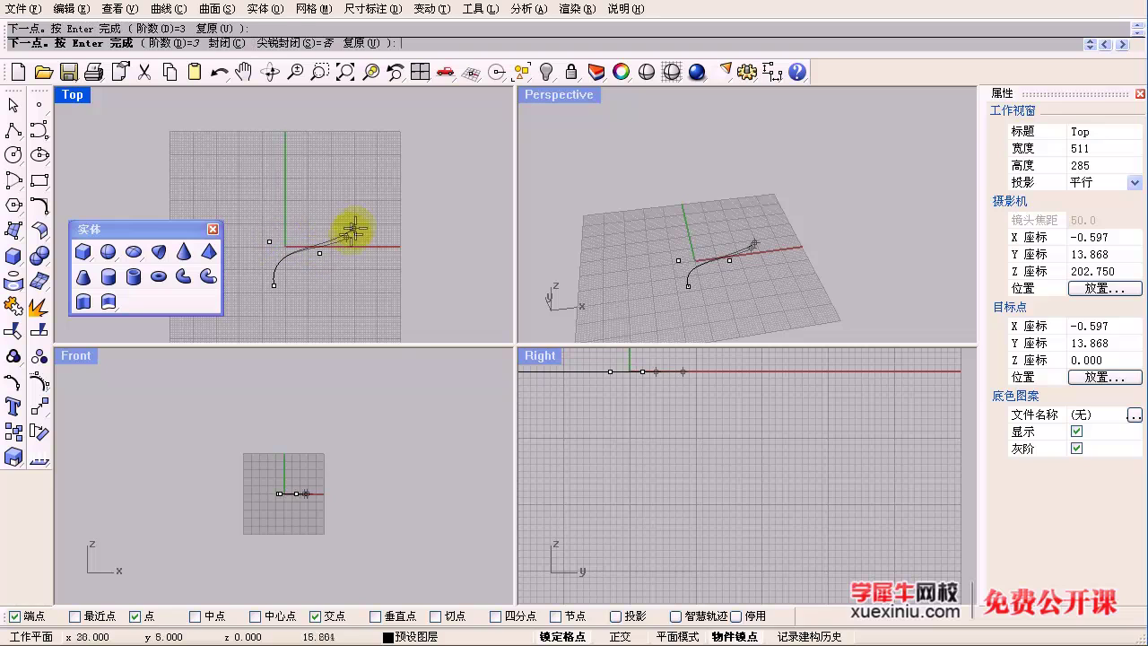
{"action": "left_click", "coordinate": [355, 227]}
{"action": "left_click", "coordinate": [333, 152]}
{"action": "left_click", "coordinate": [393, 141]}
{"action": "key", "text": "Return"}
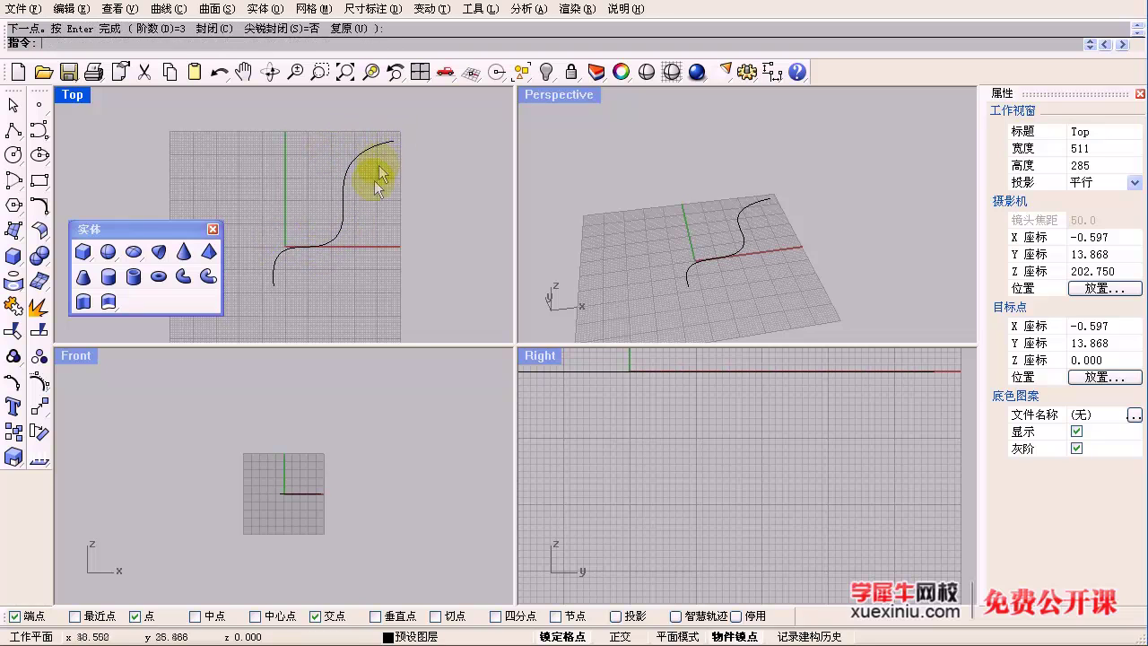
{"action": "right_click_drag", "start_coordinate": [374, 180], "coordinate": [374, 213]}
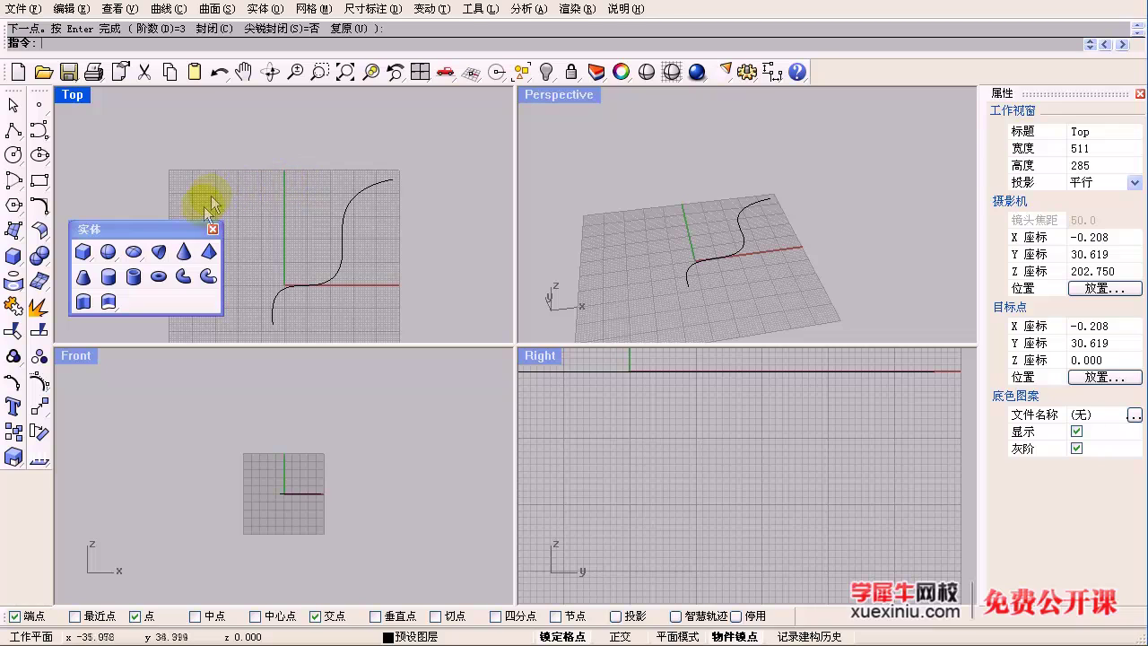
Step: Create a flat-capped pipe along the wavy curve with a radius of 10 at both the start and the end
{"action": "left_click", "coordinate": [184, 278]}
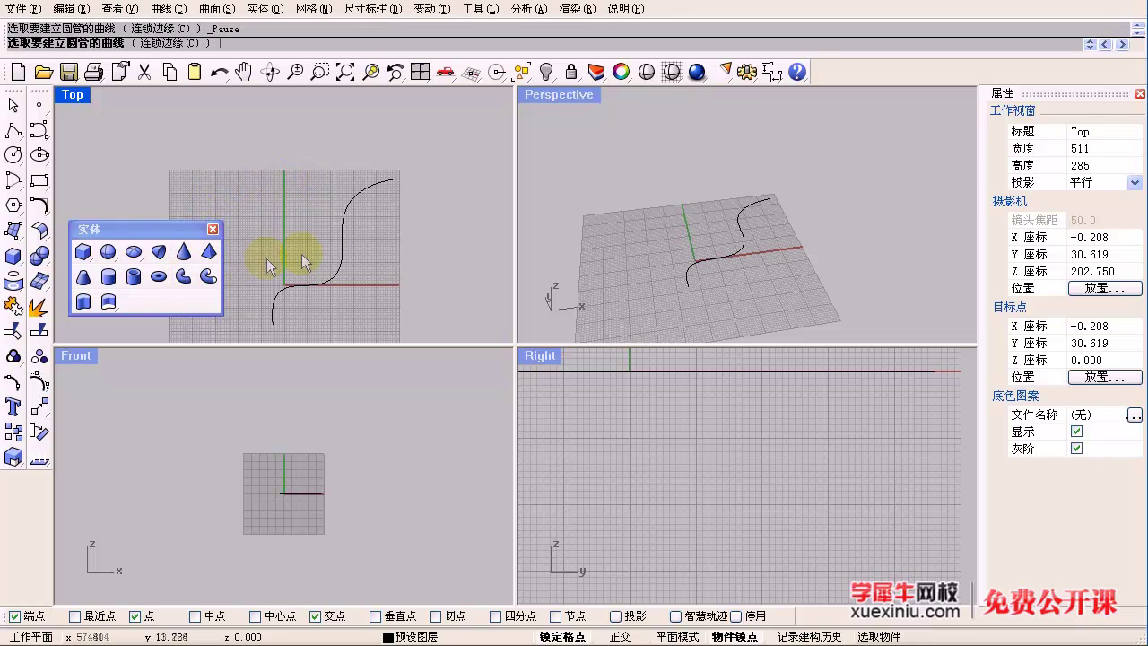
{"action": "left_click", "coordinate": [347, 207]}
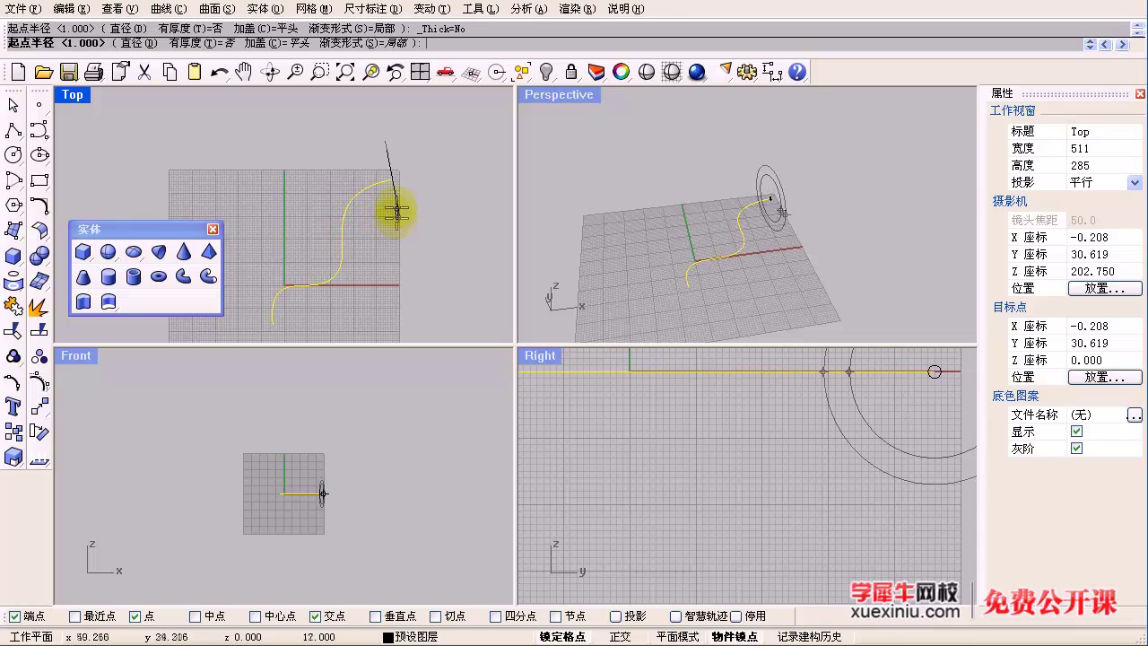
{"action": "scroll", "coordinate": [384, 172], "scroll_direction": "up", "scroll_amount": 3}
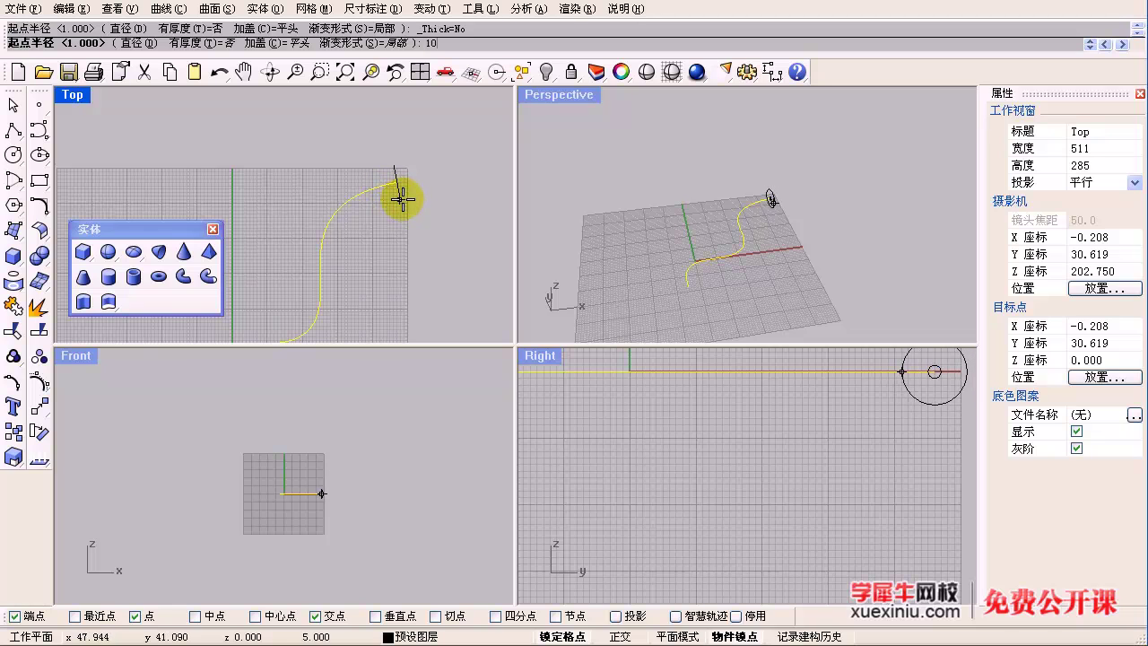
{"action": "key", "text": "Return"}
{"action": "scroll", "coordinate": [395, 197], "scroll_direction": "down", "scroll_amount": 4}
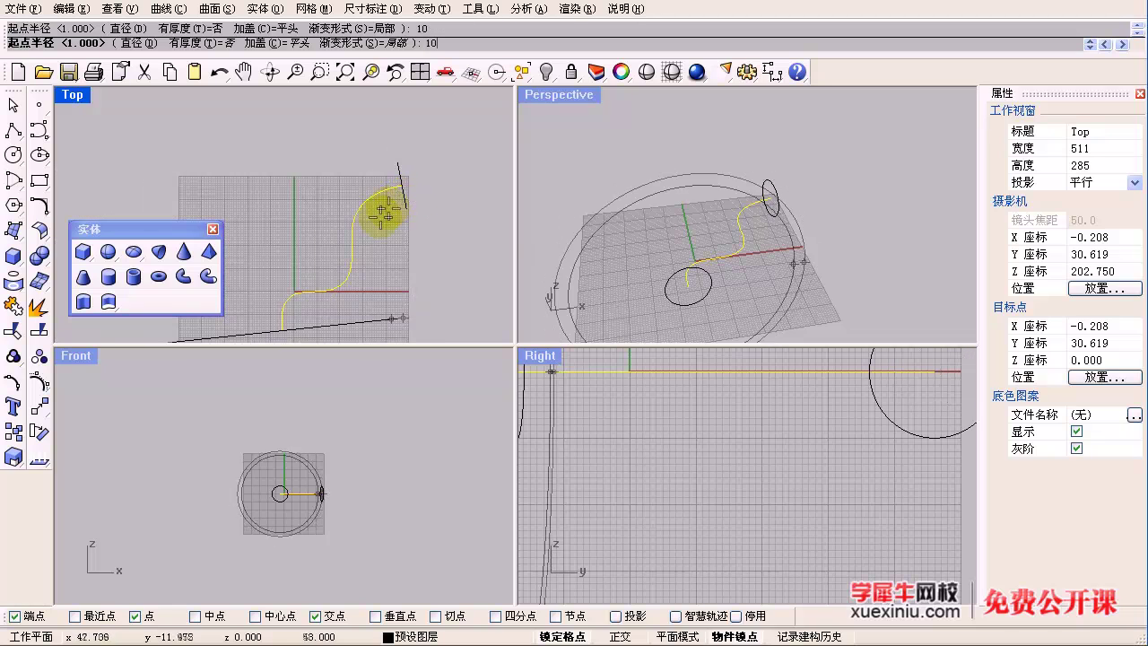
{"action": "key", "text": "Return"}
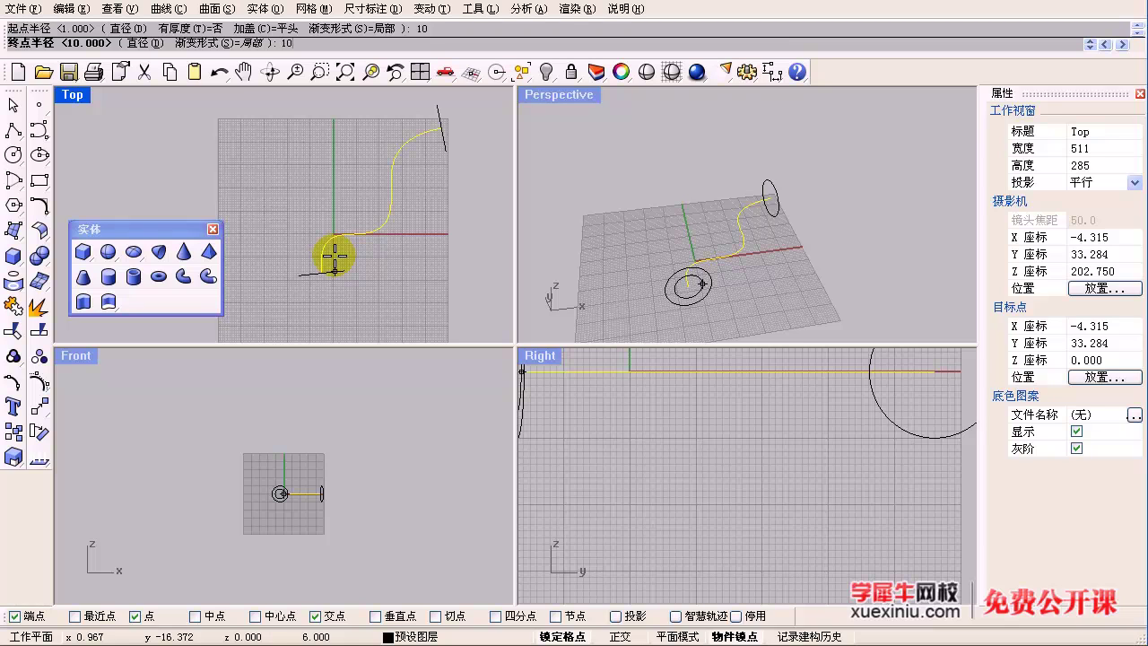
{"action": "key", "text": "Return"}
{"action": "key", "text": "Return"}
{"action": "right_click_drag", "start_coordinate": [337, 263], "coordinate": [414, 240]}
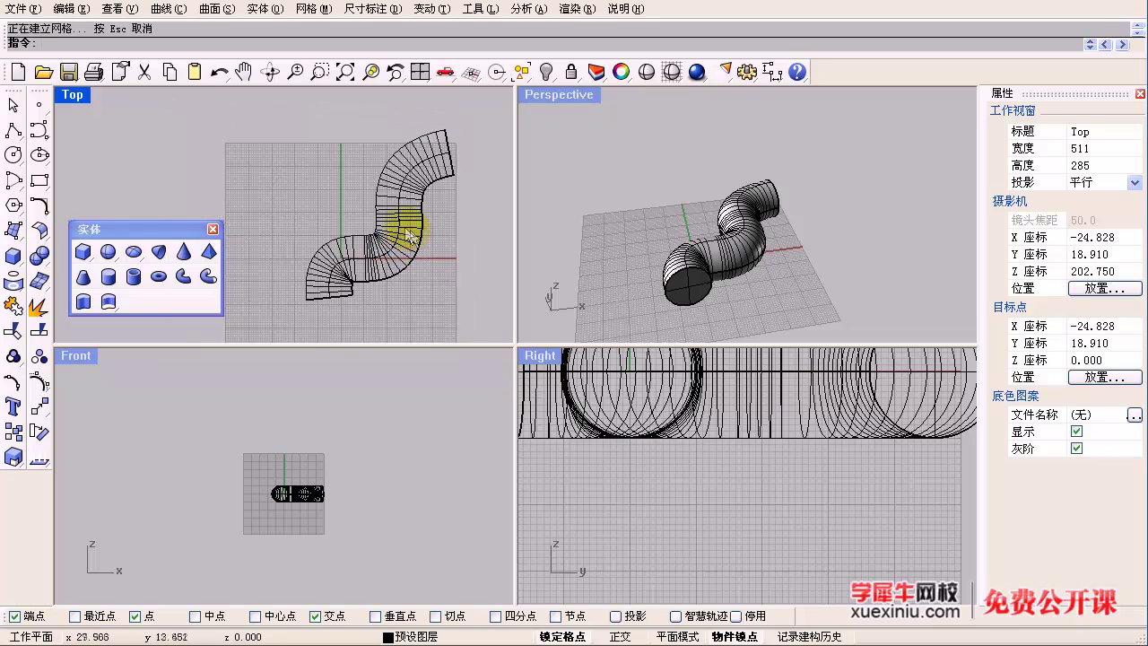
Step: Delete the flat-capped pipe, keeping the curve it follows
{"action": "left_click", "coordinate": [406, 255]}
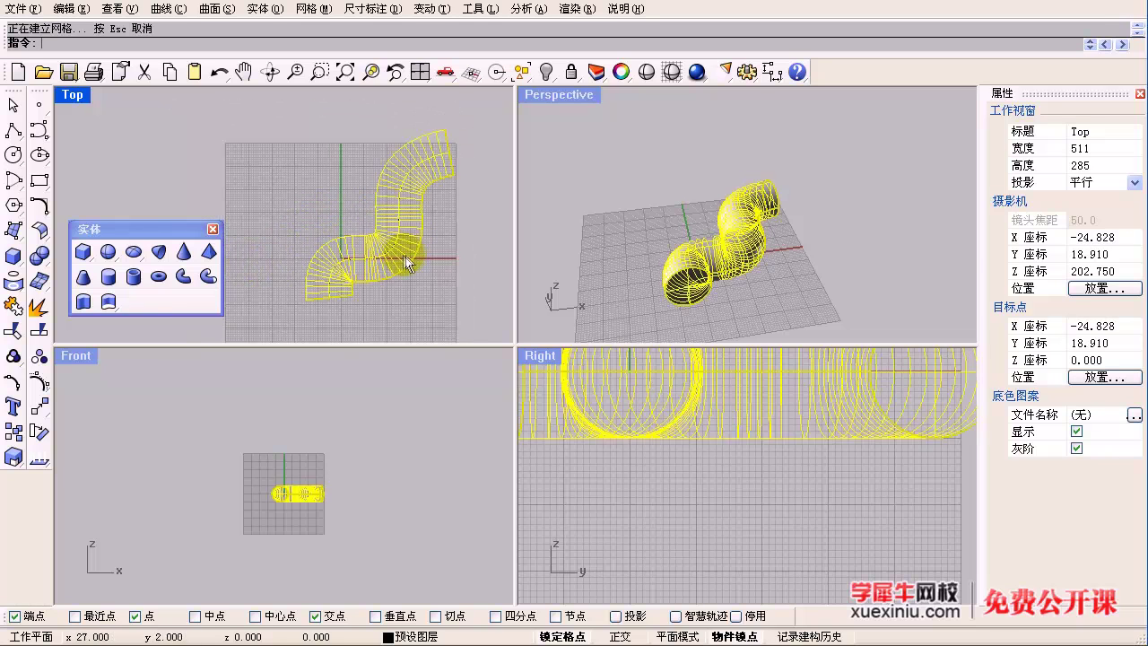
{"action": "left_click_drag", "start_coordinate": [440, 277], "coordinate": [372, 226]}
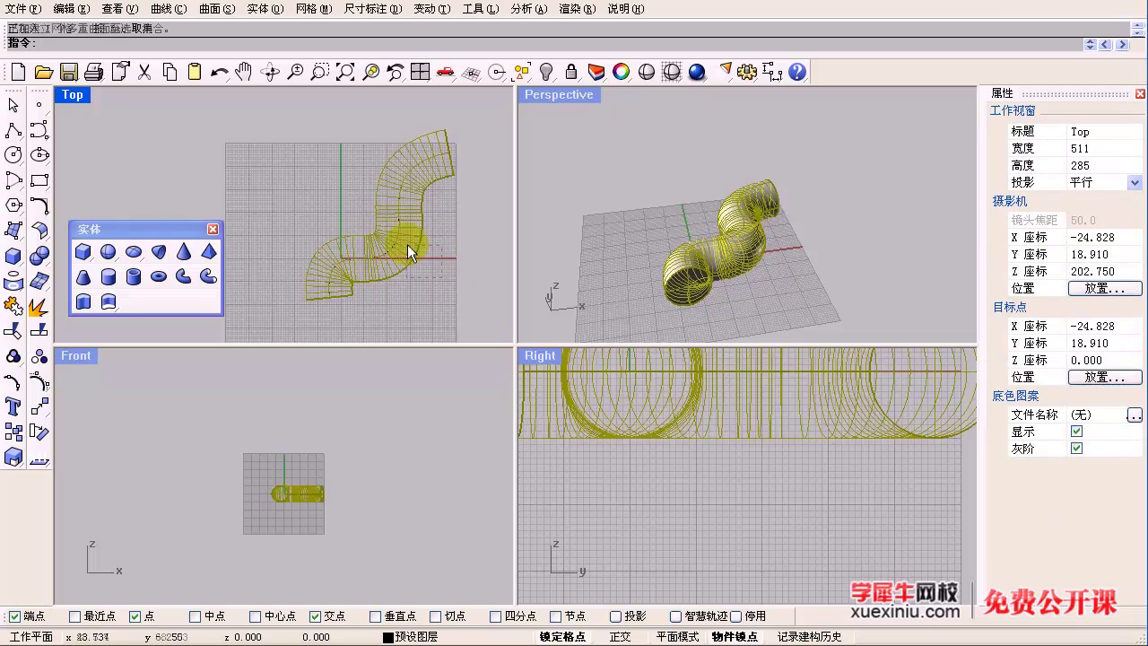
{"action": "key", "text": "Delete"}
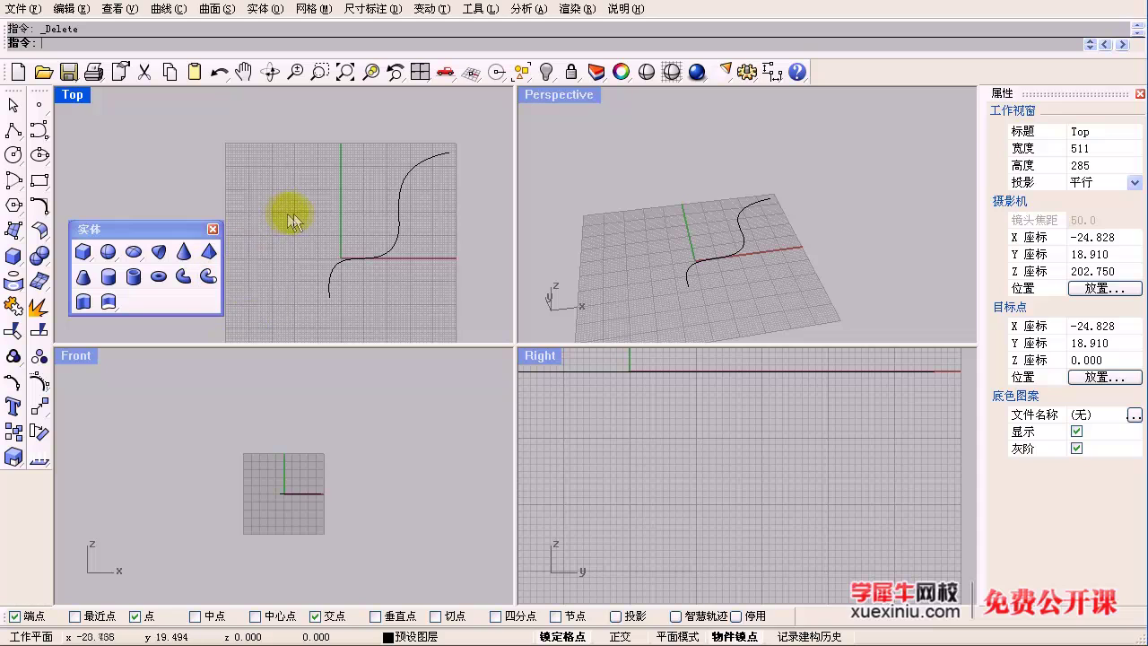
Step: Create a pipe along the curve with round caps, tapering from a thicker end near the origin to a thinner far end
{"action": "scroll", "coordinate": [415, 248], "scroll_direction": "down", "scroll_amount": 1}
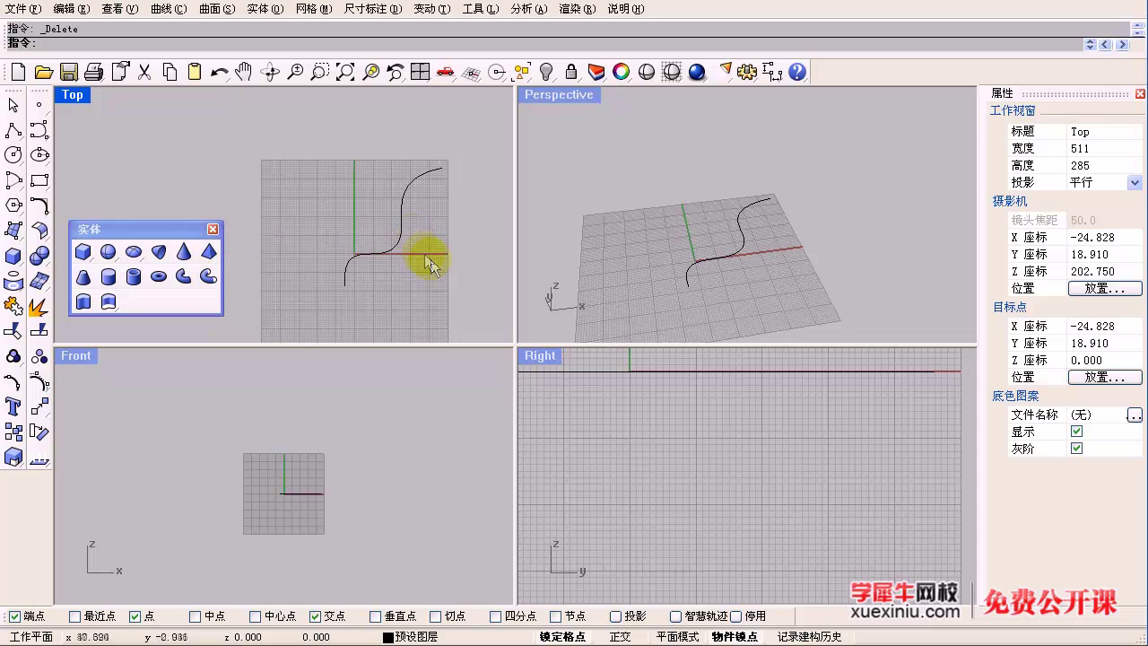
{"action": "left_click", "coordinate": [206, 279]}
{"action": "left_click", "coordinate": [352, 258]}
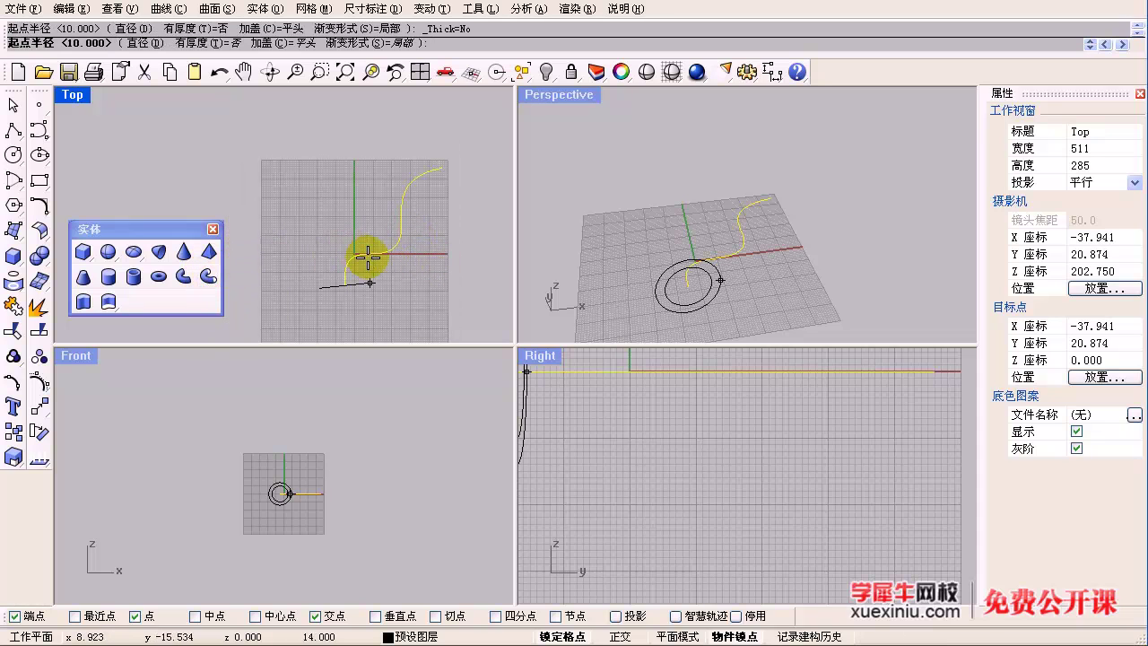
{"action": "left_click", "coordinate": [281, 44]}
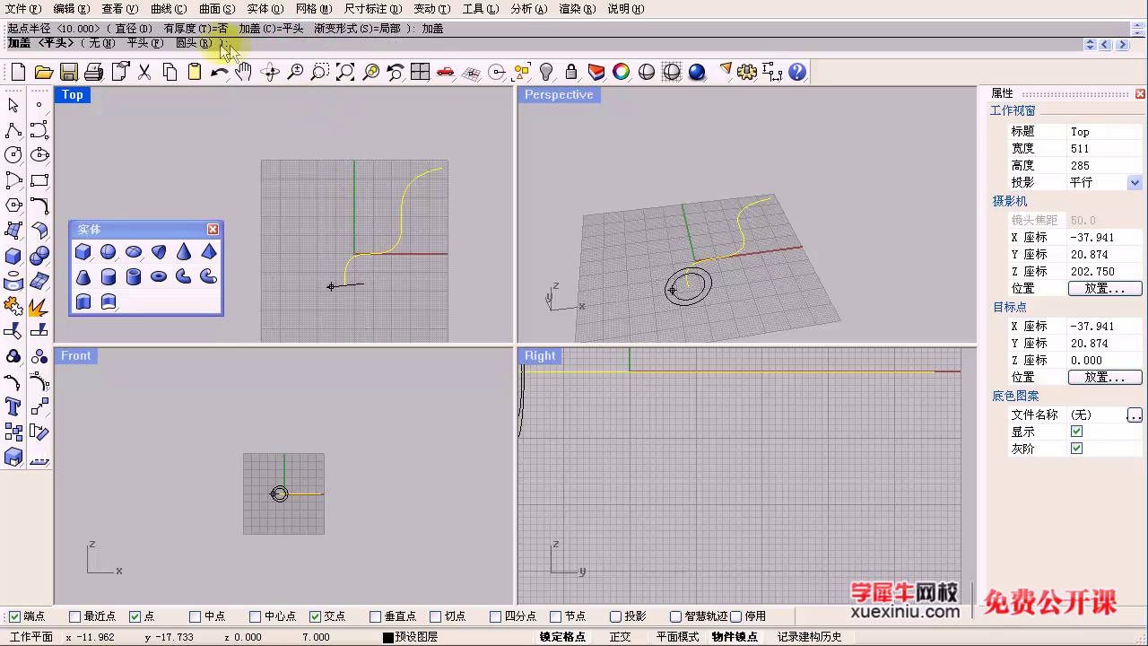
{"action": "left_click", "coordinate": [190, 45]}
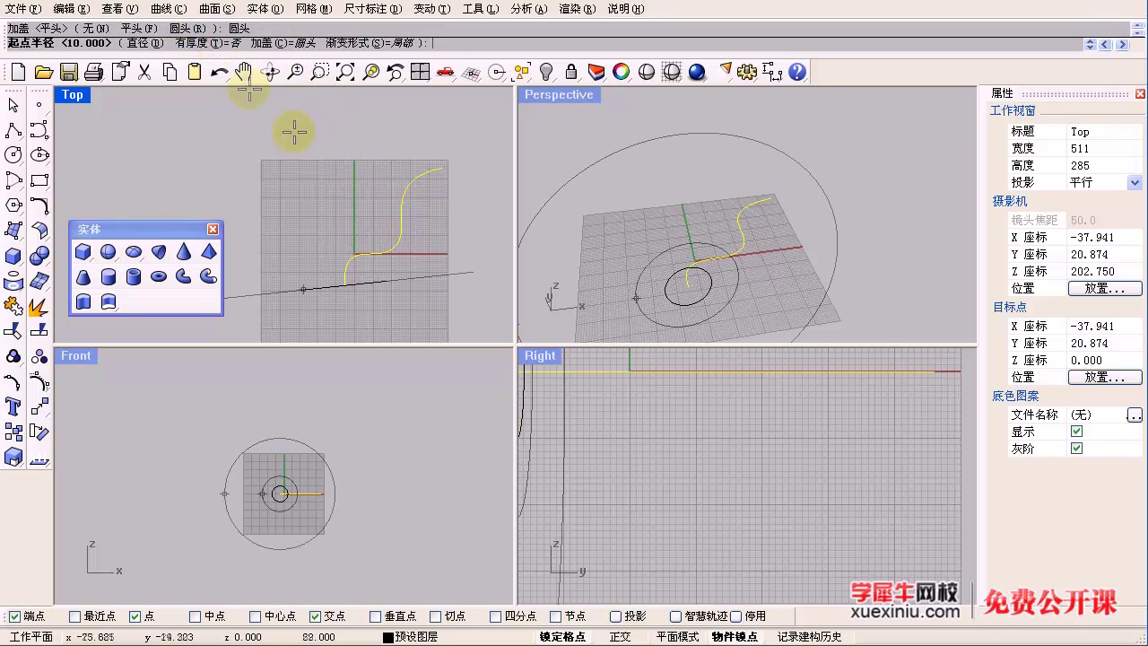
{"action": "left_click", "coordinate": [323, 192]}
{"action": "left_click", "coordinate": [338, 193]}
{"action": "right_click", "coordinate": [339, 193]}
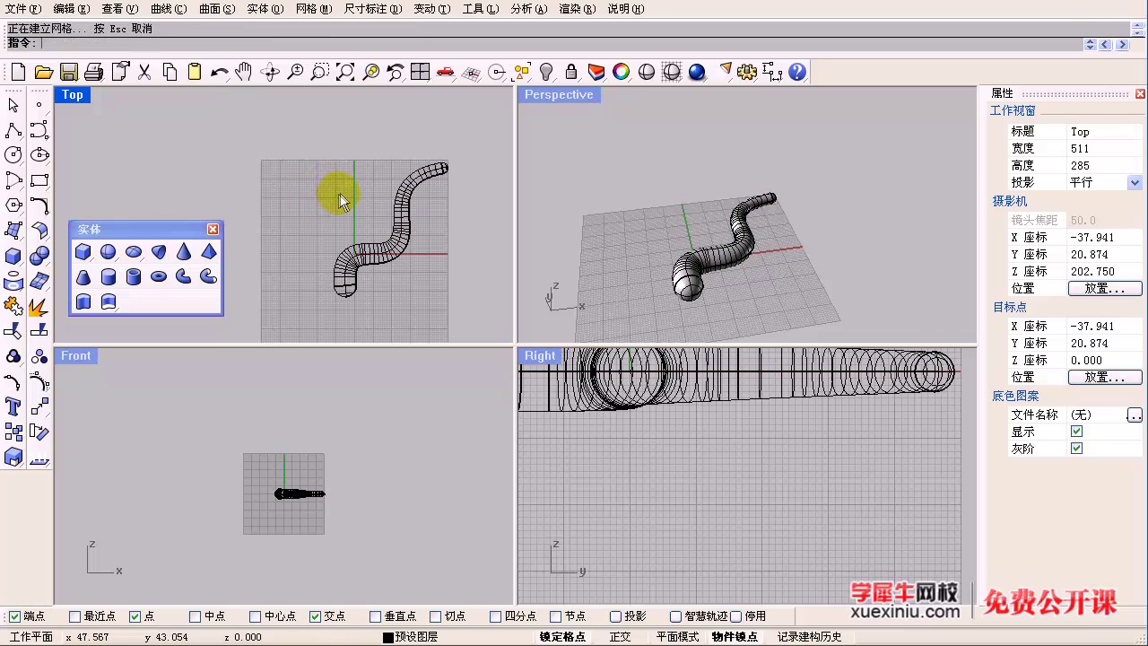
{"action": "scroll", "coordinate": [529, 204], "scroll_direction": "up", "scroll_amount": 4}
{"action": "right_click_drag", "start_coordinate": [752, 291], "coordinate": [718, 269]}
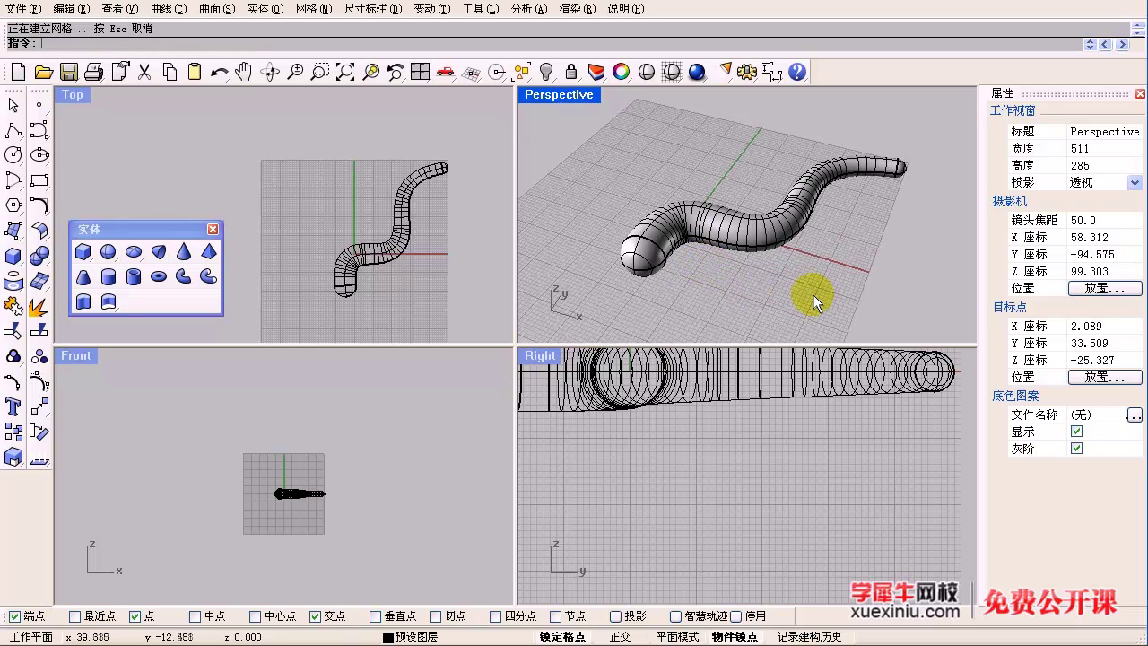
Step: Delete the tapered pipe with its curve and draw a closed, rounded-triangle degree-3 control-point curve around the origin in the Top view
{"action": "left_click", "coordinate": [684, 186]}
{"action": "key", "text": "Delete"}
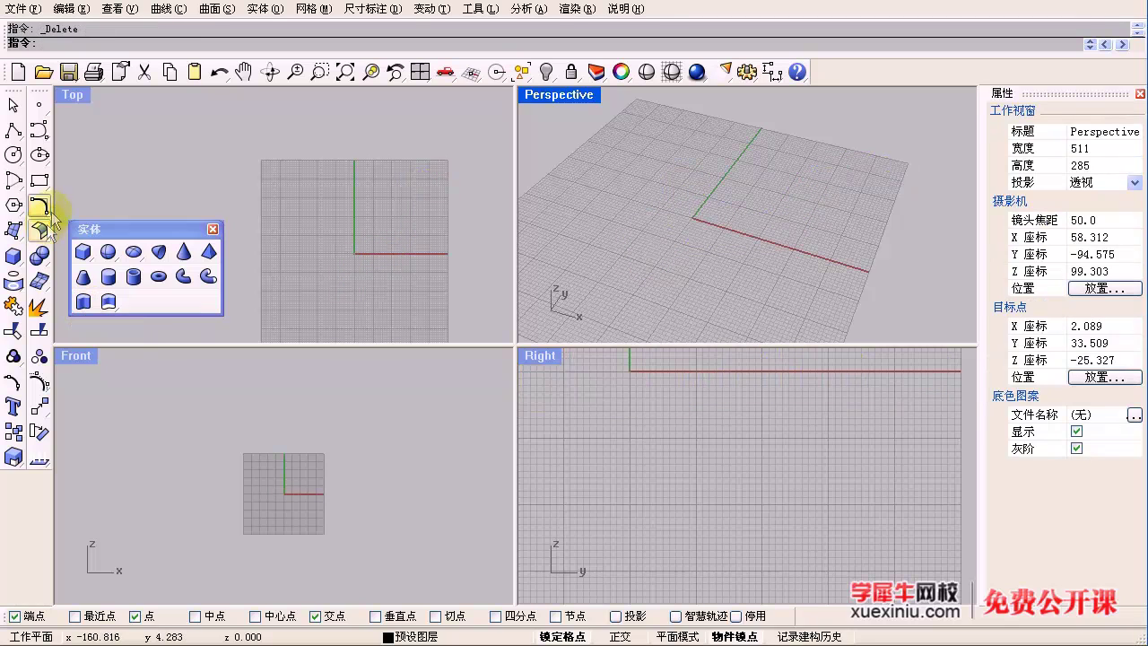
{"action": "left_click", "coordinate": [39, 130]}
{"action": "left_click", "coordinate": [296, 250]}
{"action": "left_click", "coordinate": [331, 217]}
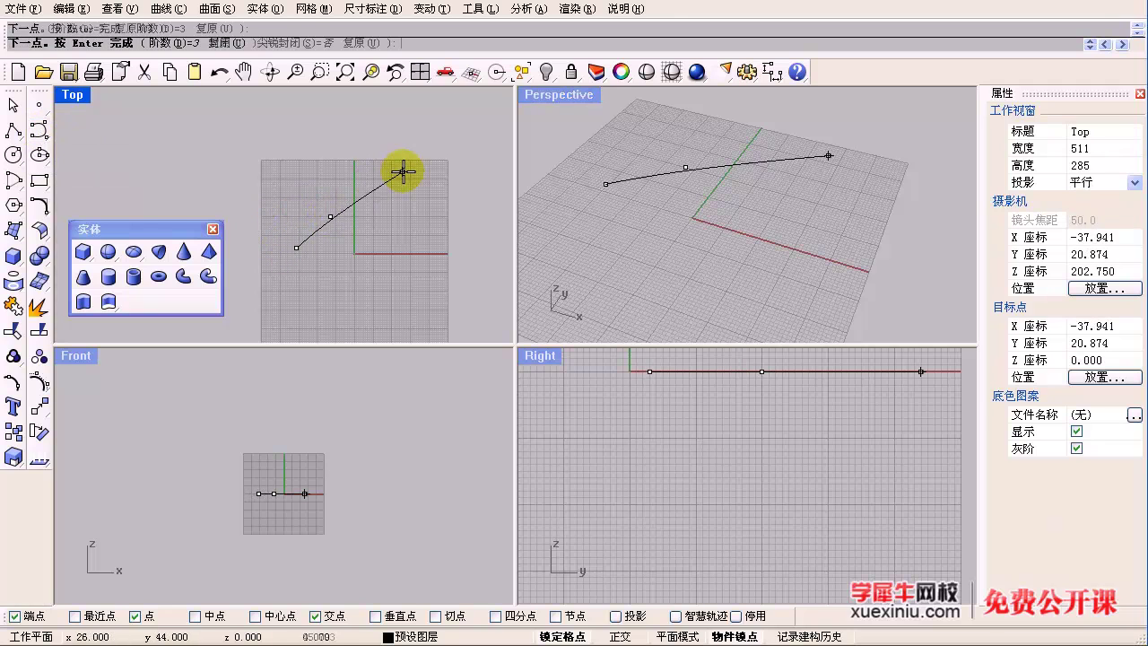
{"action": "left_click", "coordinate": [402, 171]}
{"action": "left_click", "coordinate": [430, 242]}
{"action": "left_click", "coordinate": [456, 313]}
{"action": "left_click", "coordinate": [415, 316]}
{"action": "left_click", "coordinate": [359, 298]}
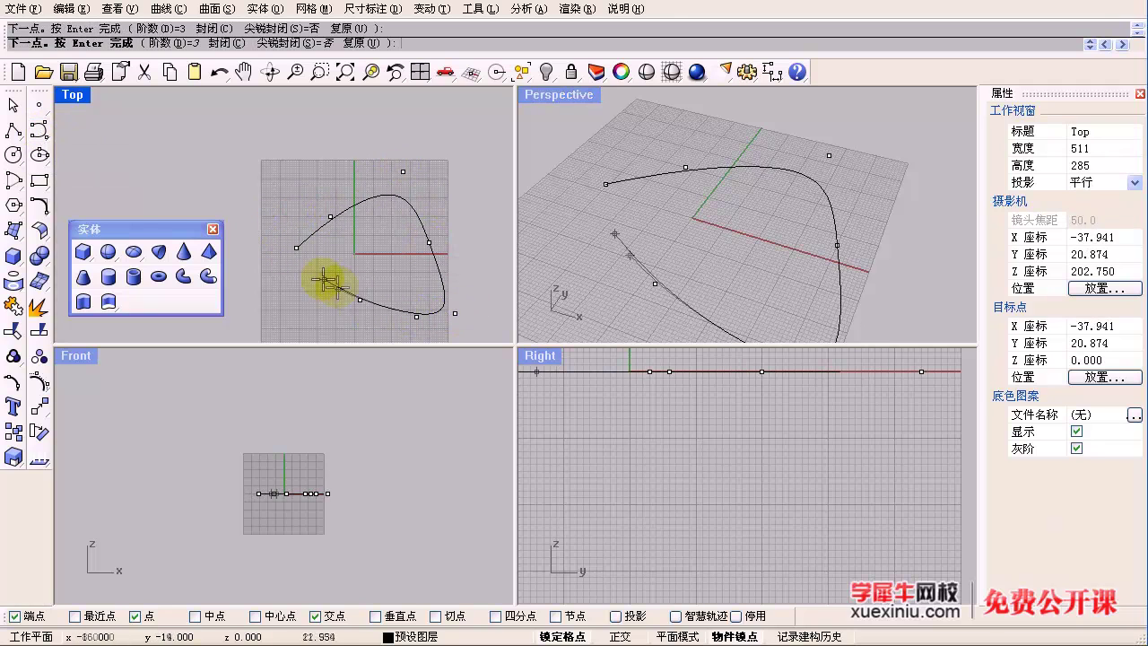
{"action": "left_click", "coordinate": [296, 248]}
{"action": "scroll", "coordinate": [378, 279], "scroll_direction": "down", "scroll_amount": 4}
{"action": "right_click_drag", "start_coordinate": [379, 279], "coordinate": [372, 247]}
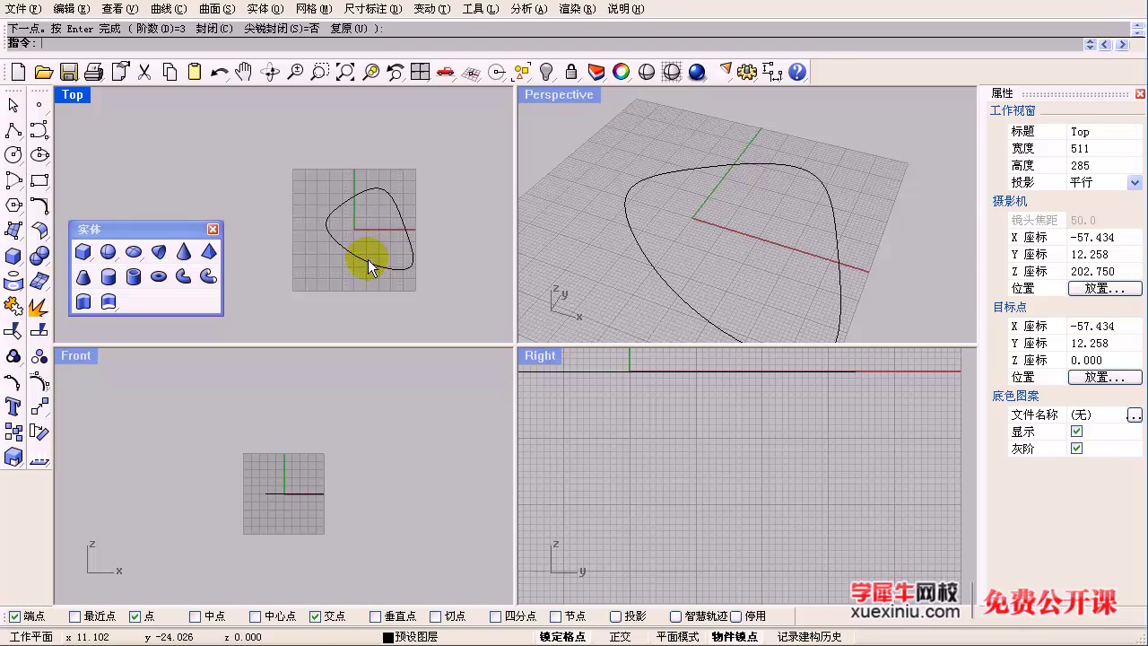
Step: Extrude the closed curve upward into a tall capped solid, setting its height in the Front view
{"action": "left_click", "coordinate": [368, 259]}
{"action": "left_click", "coordinate": [82, 301]}
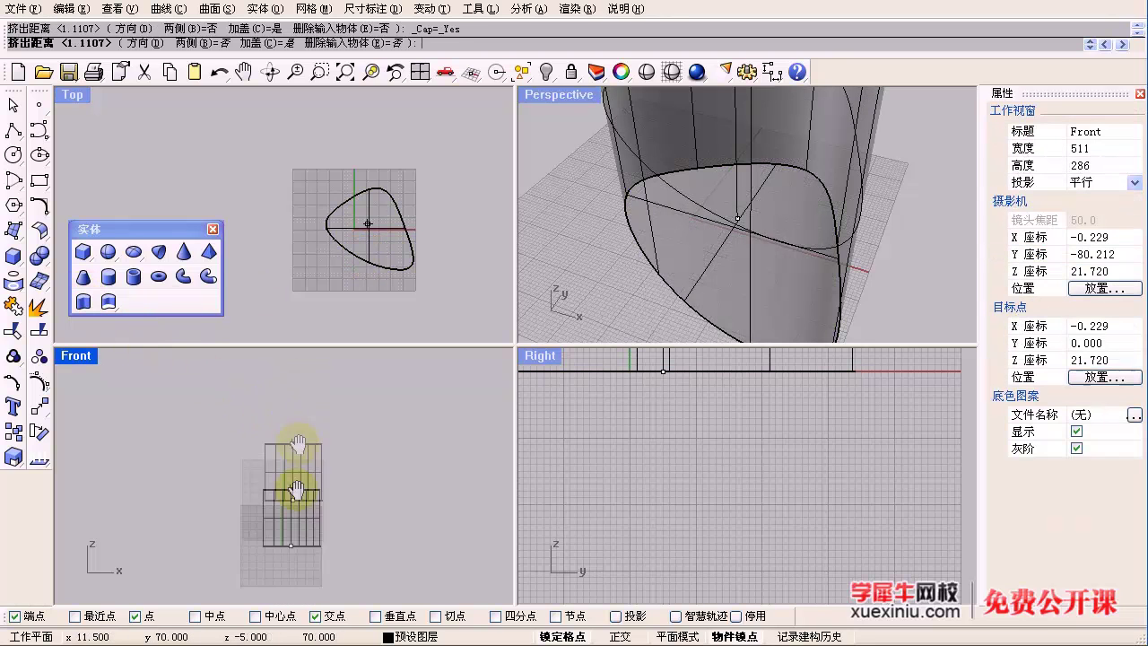
{"action": "left_click", "coordinate": [309, 463]}
{"action": "right_click_drag", "start_coordinate": [790, 212], "coordinate": [769, 226]}
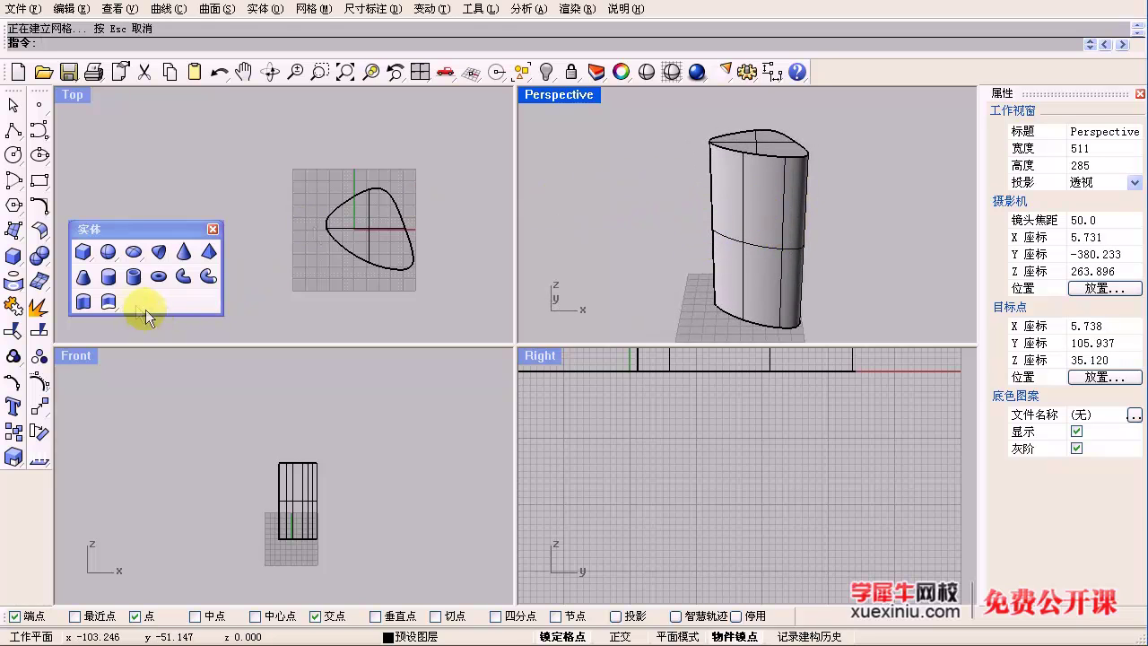
Step: Delete the extruded solid together with its base curve
{"action": "left_click", "coordinate": [342, 226]}
{"action": "left_click", "coordinate": [628, 131]}
{"action": "left_click_drag", "start_coordinate": [650, 117], "coordinate": [920, 336]}
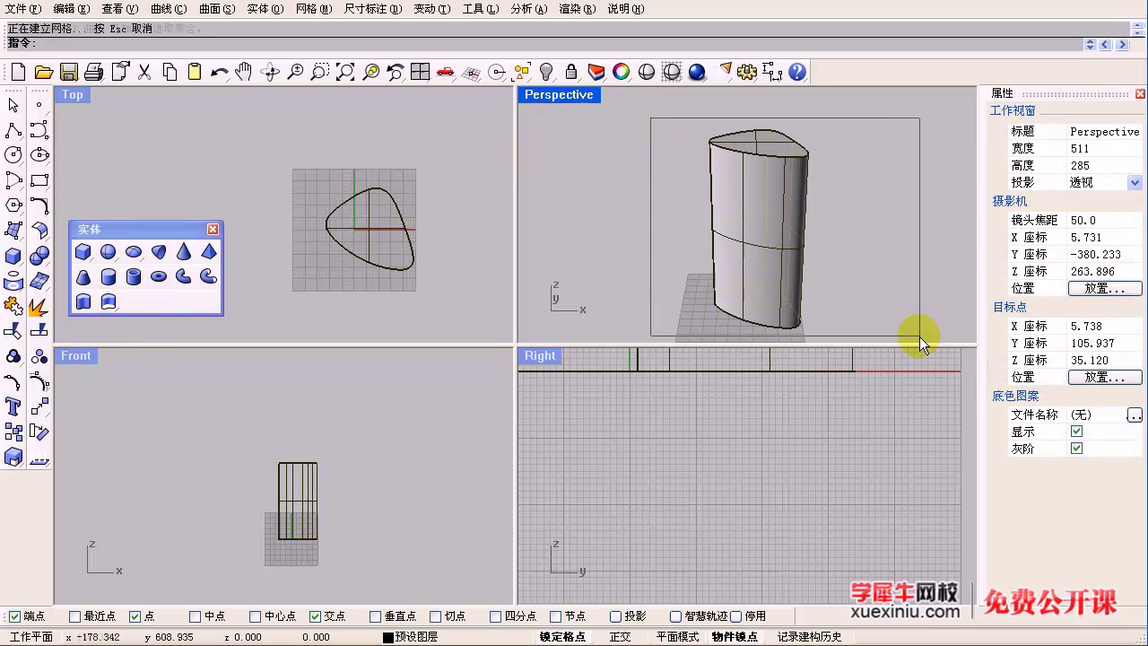
{"action": "key", "text": "Delete"}
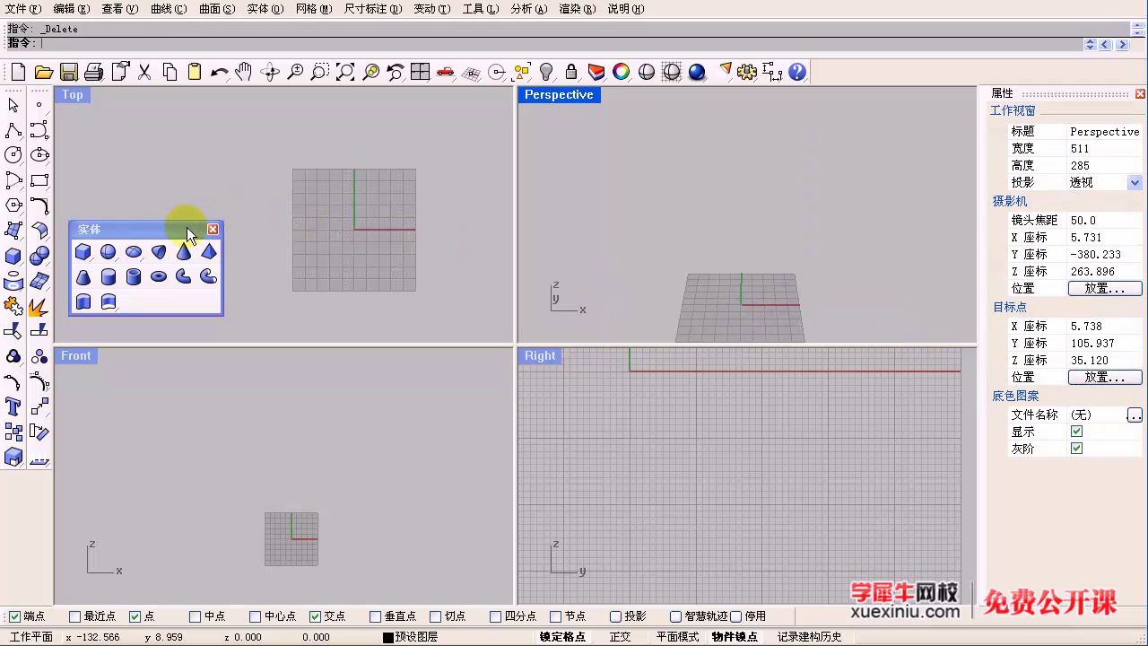
Step: Draw two arched three-point control-point curves in the Front view, one roughly above the other
{"action": "left_click", "coordinate": [38, 130]}
{"action": "left_click", "coordinate": [268, 540]}
{"action": "left_click", "coordinate": [300, 531]}
{"action": "left_click", "coordinate": [312, 544]}
{"action": "key", "text": "Return"}
{"action": "key", "text": "Return"}
{"action": "left_click", "coordinate": [273, 520]}
{"action": "left_click", "coordinate": [297, 508]}
{"action": "left_click", "coordinate": [321, 519]}
{"action": "key", "text": "Return"}
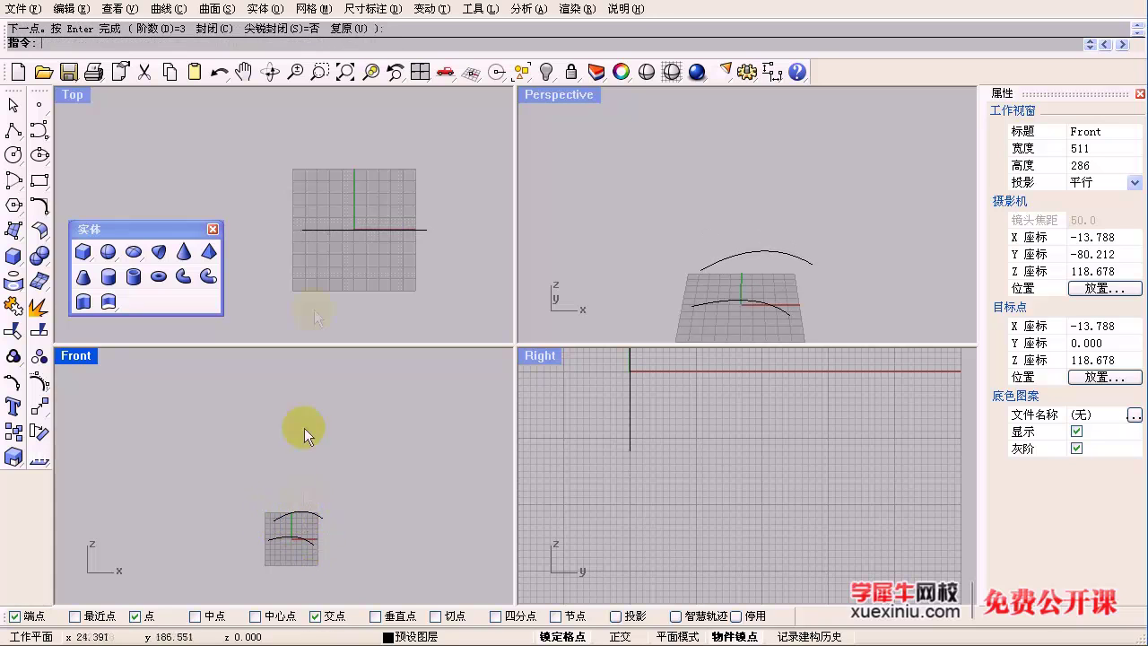
Step: Move the upper arch to the grid's far edge in the Top view and connect the arches' ends with two curved side curves
{"action": "left_click", "coordinate": [728, 255]}
{"action": "left_click_drag", "start_coordinate": [423, 229], "coordinate": [426, 169]}
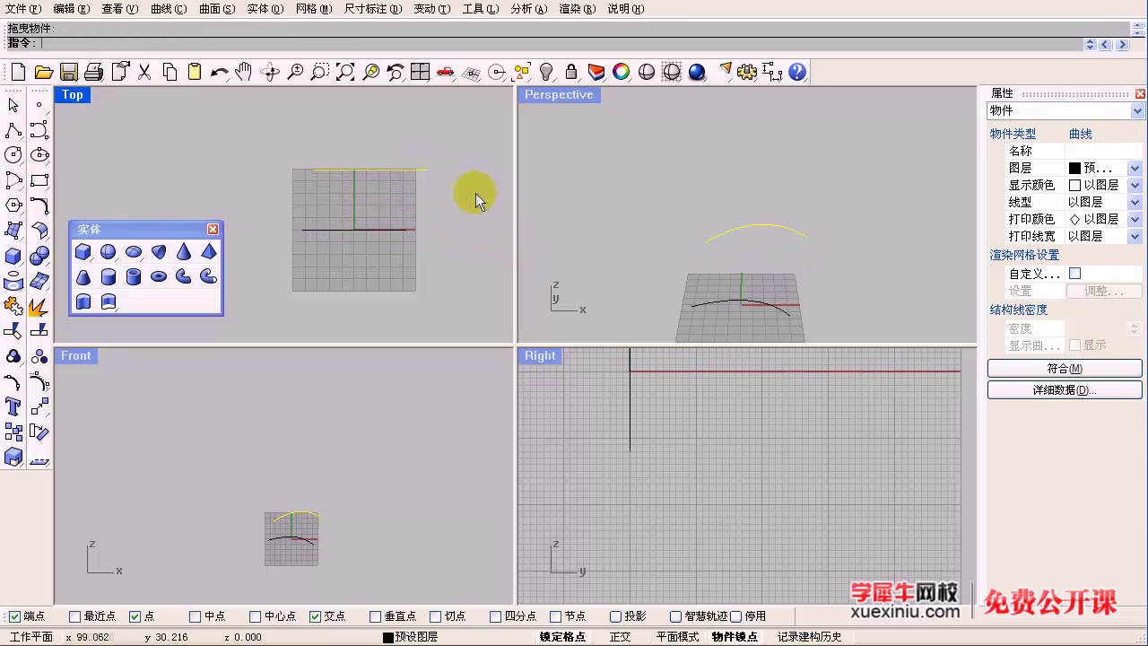
{"action": "right_click", "coordinate": [674, 209]}
{"action": "left_click", "coordinate": [706, 242]}
{"action": "left_click", "coordinate": [692, 306]}
{"action": "left_click", "coordinate": [806, 239]}
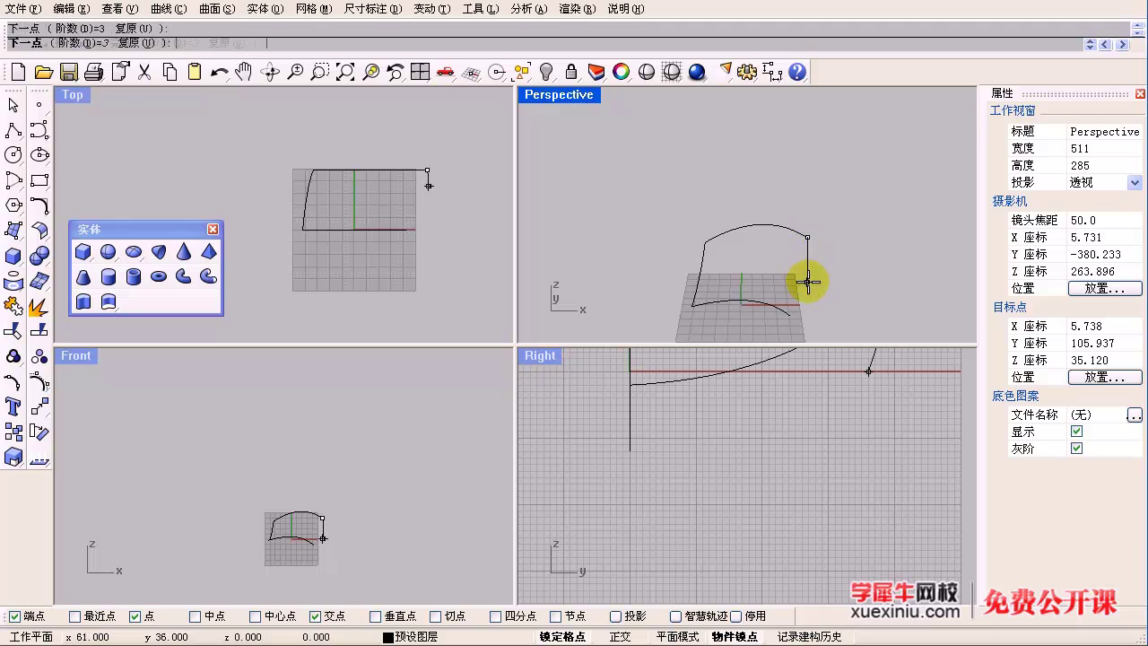
{"action": "left_click", "coordinate": [802, 313]}
{"action": "right_click", "coordinate": [825, 303]}
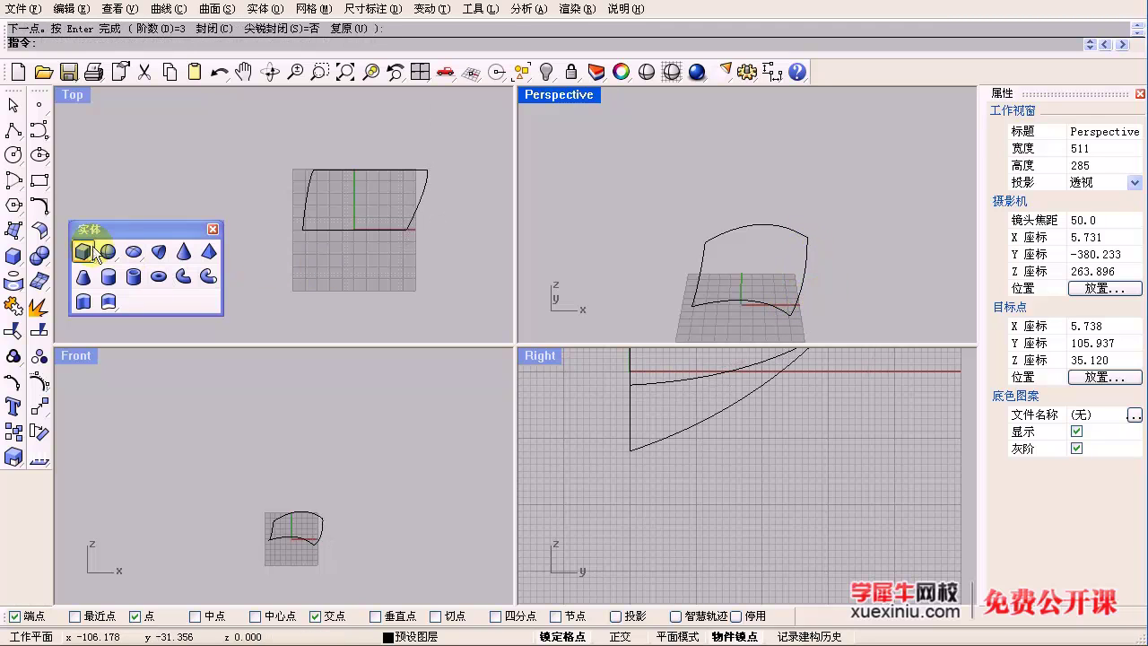
Step: Create a two-rail sweep surface using the side curves as rails and the two arches as cross sections
{"action": "left_click", "coordinate": [14, 229]}
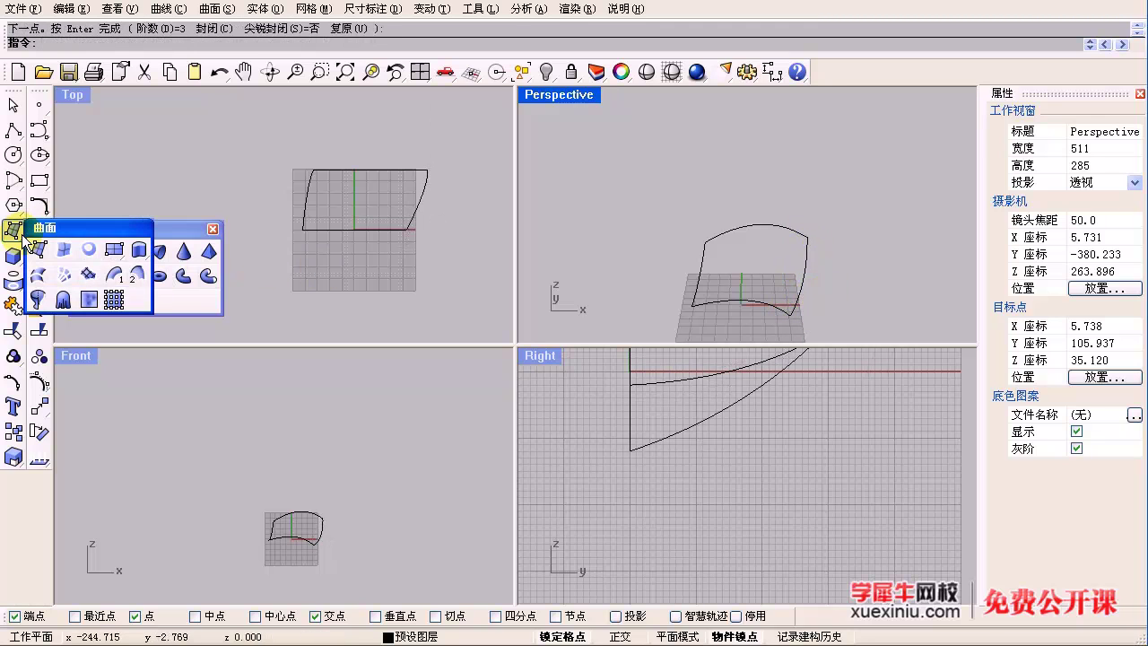
{"action": "left_click", "coordinate": [139, 280]}
{"action": "left_click", "coordinate": [701, 282]}
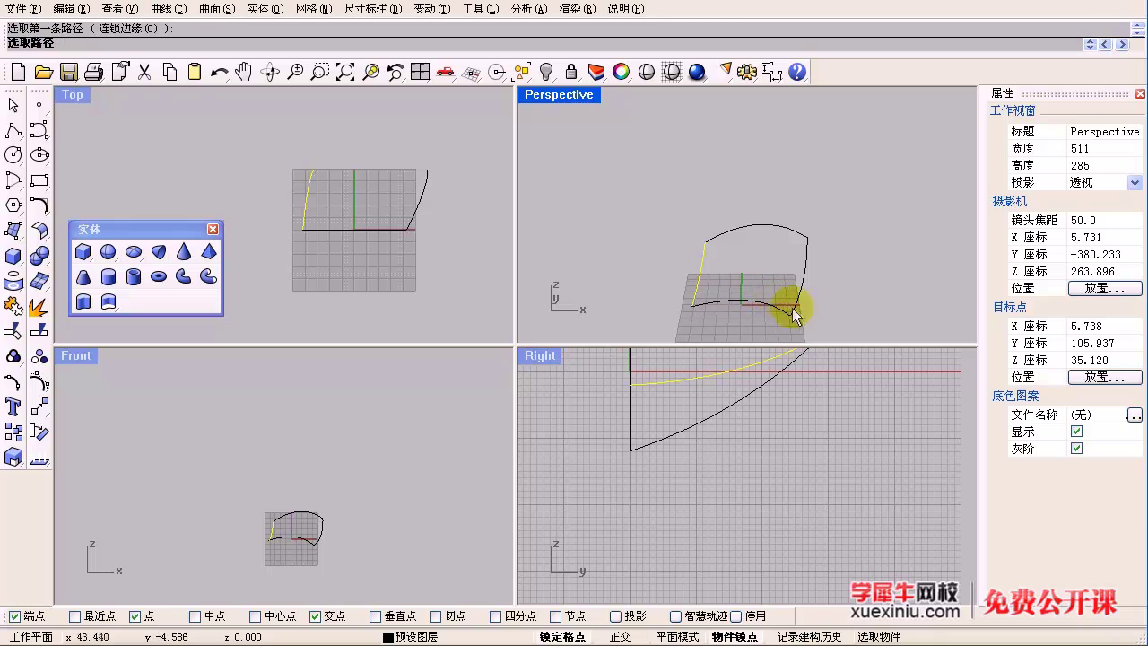
{"action": "left_click", "coordinate": [793, 306]}
{"action": "left_click", "coordinate": [776, 310]}
{"action": "left_click", "coordinate": [801, 238]}
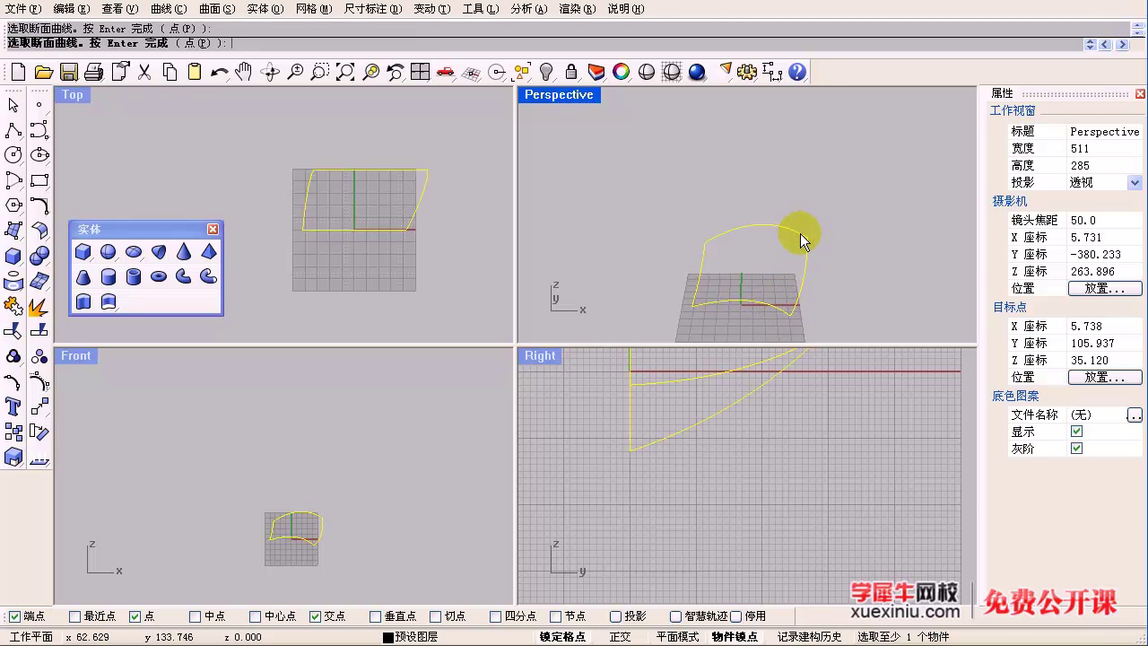
{"action": "key", "text": "Return"}
{"action": "left_click", "coordinate": [831, 478]}
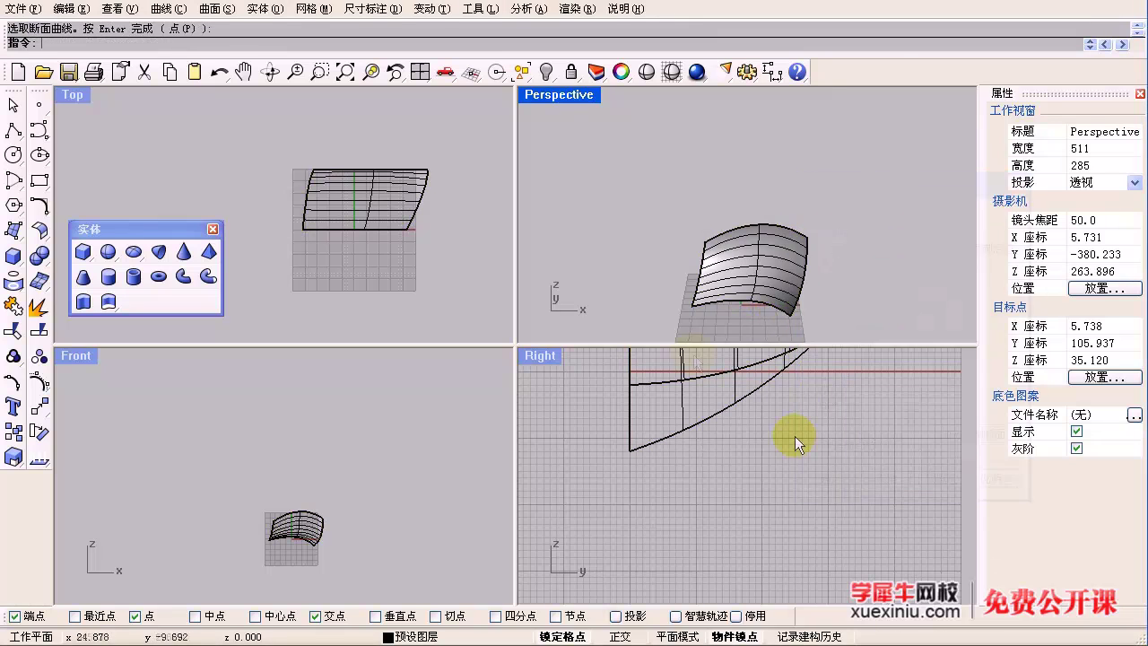
Step: Start a solid extrusion of the swept surface and set a horizontal extrusion direction in the Right view
{"action": "right_click_drag", "start_coordinate": [655, 269], "coordinate": [616, 249]}
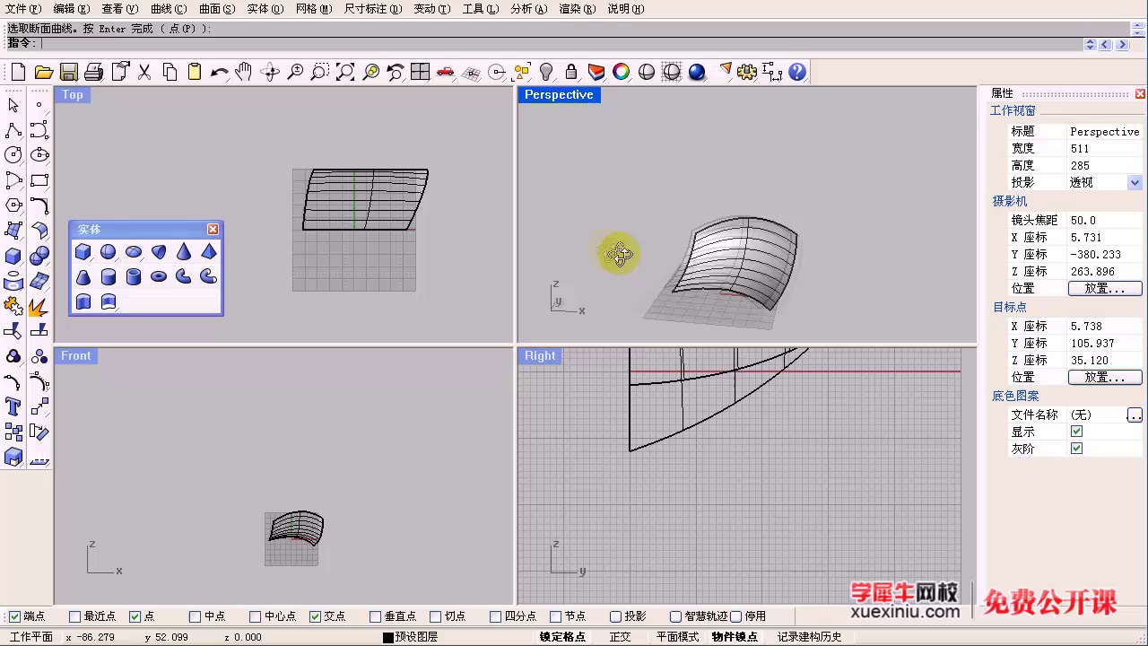
{"action": "left_click", "coordinate": [110, 302]}
{"action": "left_click", "coordinate": [754, 251]}
{"action": "key", "text": "Return"}
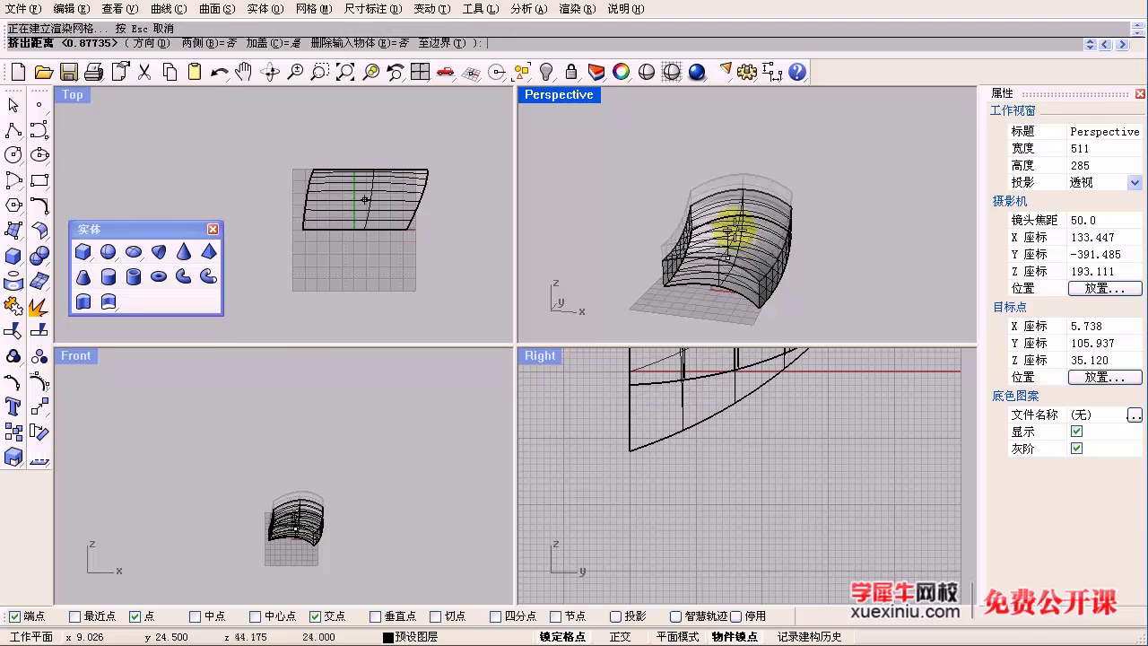
{"action": "scroll", "coordinate": [726, 475], "scroll_direction": "down", "scroll_amount": 10}
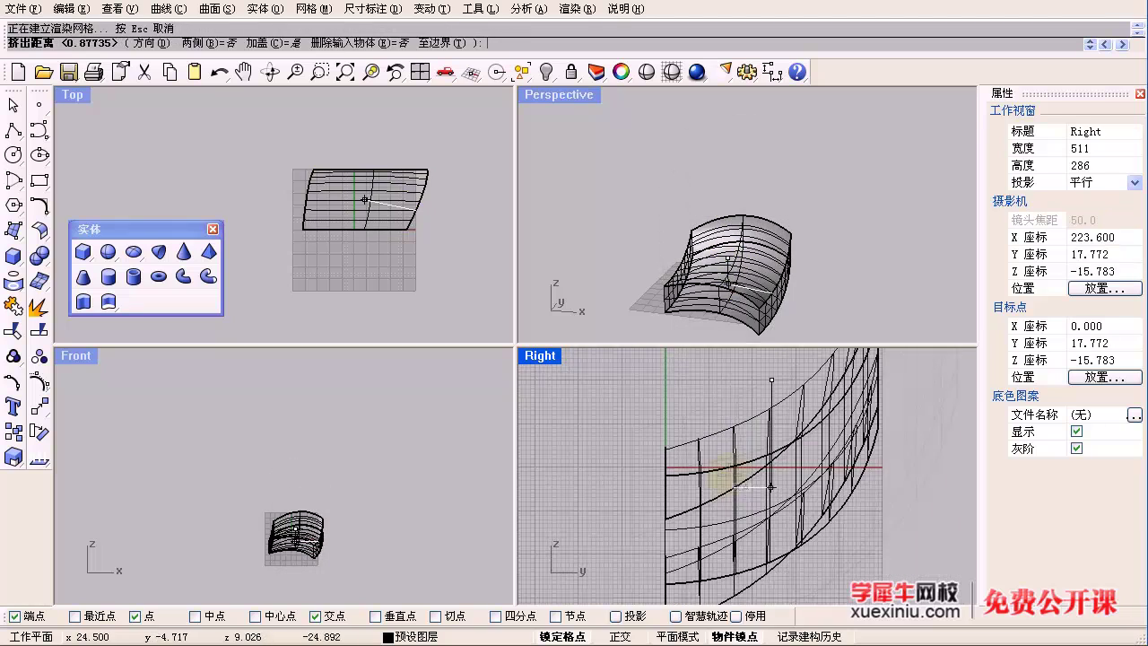
{"action": "right_click_drag", "start_coordinate": [748, 495], "coordinate": [727, 433]}
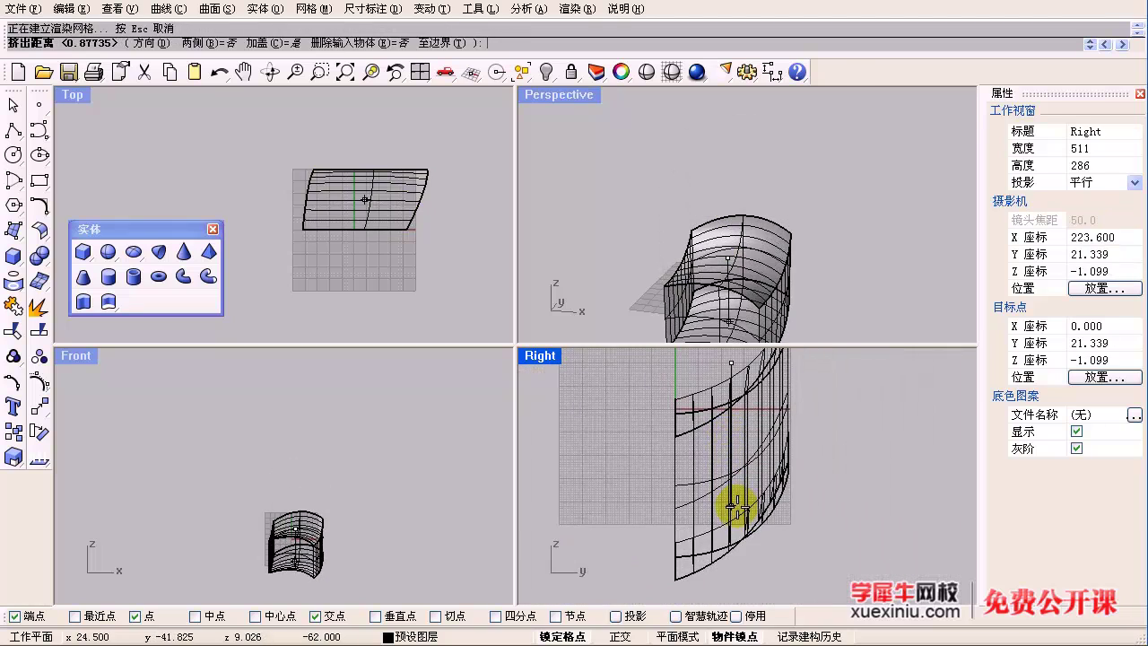
{"action": "left_click", "coordinate": [165, 52]}
{"action": "right_click_drag", "start_coordinate": [724, 440], "coordinate": [791, 447]}
{"action": "left_click", "coordinate": [791, 447]}
{"action": "left_click", "coordinate": [744, 437]}
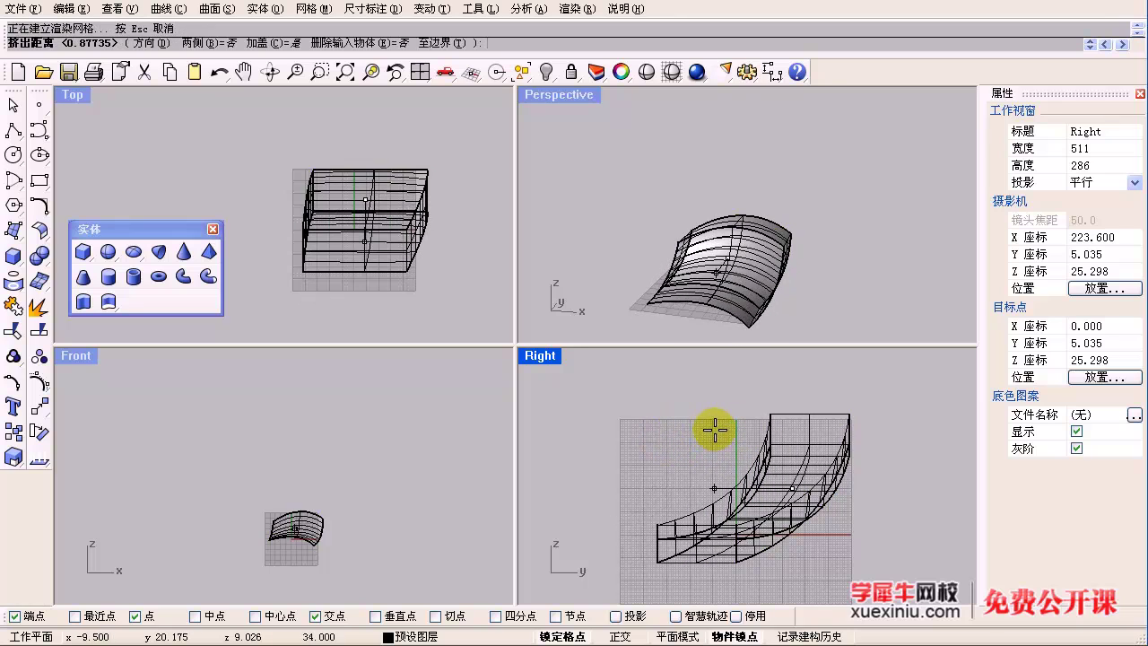
Step: Make the extrusion run to both sides of the surface and finish it at a distance picked in the Right view
{"action": "key", "text": "b"}
{"action": "key", "text": "Return"}
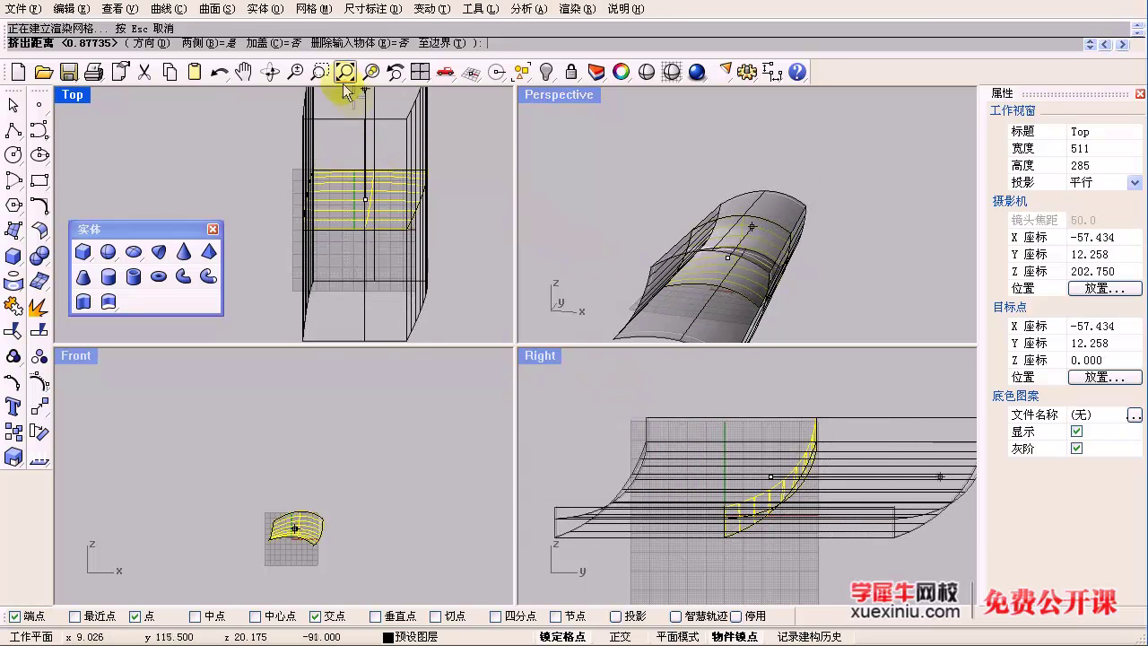
{"action": "left_click", "coordinate": [692, 388]}
{"action": "right_click_drag", "start_coordinate": [773, 240], "coordinate": [593, 175]}
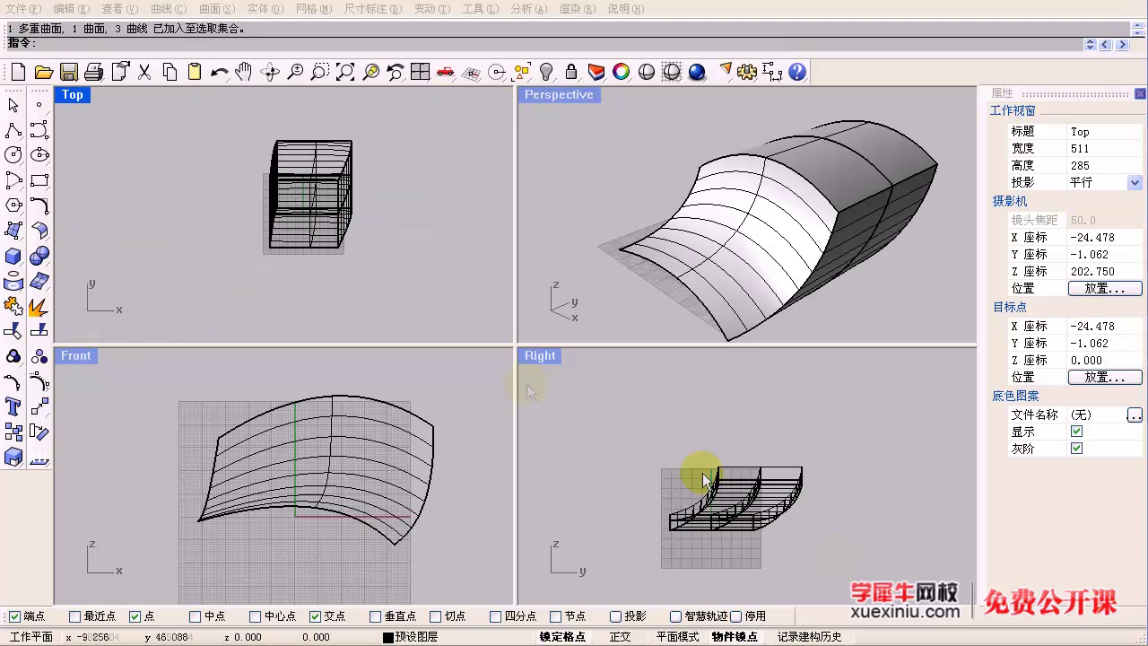
Step: Delete the extruded solid, the swept surface and all four curves
{"action": "scroll", "coordinate": [459, 296], "scroll_direction": "down", "scroll_amount": 6}
{"action": "left_click_drag", "start_coordinate": [468, 311], "coordinate": [270, 202]}
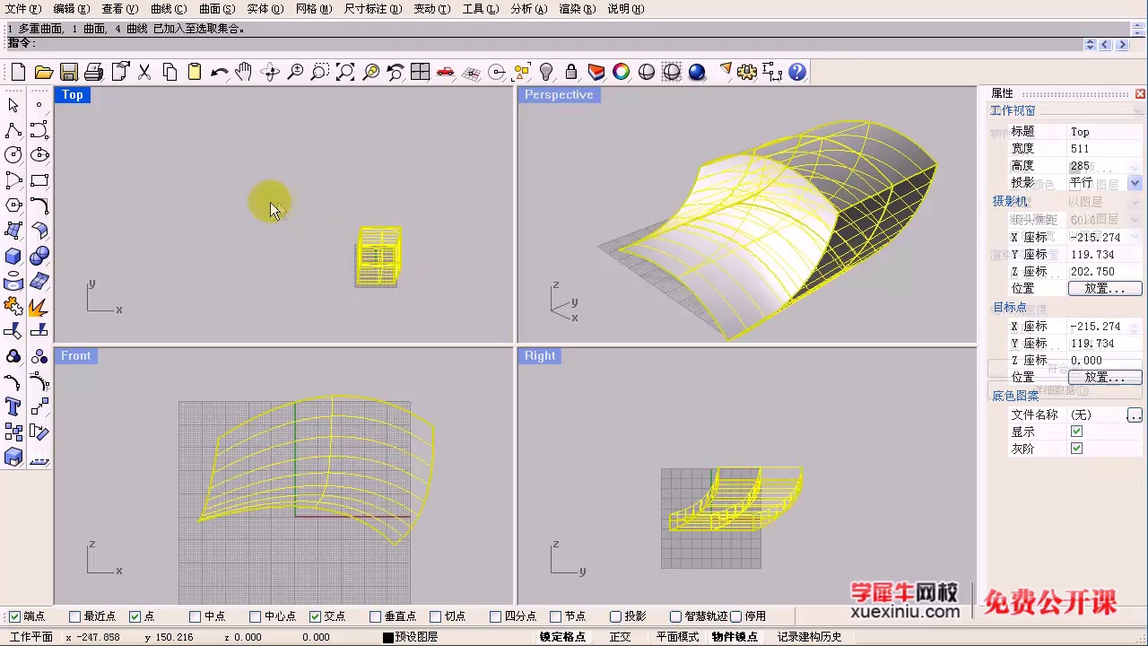
{"action": "key", "text": "Delete"}
{"action": "right_click_drag", "start_coordinate": [356, 243], "coordinate": [307, 181]}
{"action": "scroll", "coordinate": [245, 203], "scroll_direction": "up", "scroll_amount": 4}
{"action": "right_click_drag", "start_coordinate": [251, 205], "coordinate": [189, 239]}
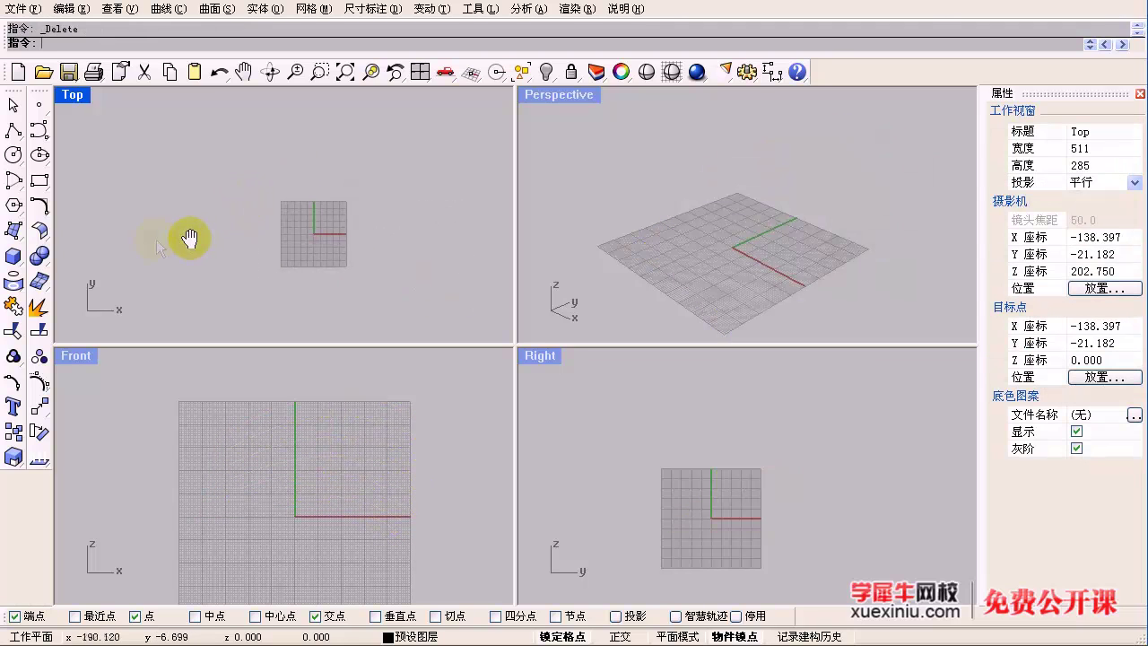
Step: Open the Curve From Objects tools as a floating palette
{"action": "left_click", "coordinate": [14, 278]}
{"action": "left_click_drag", "start_coordinate": [67, 276], "coordinate": [99, 277]}
{"action": "right_click_drag", "start_coordinate": [257, 232], "coordinate": [223, 215]}
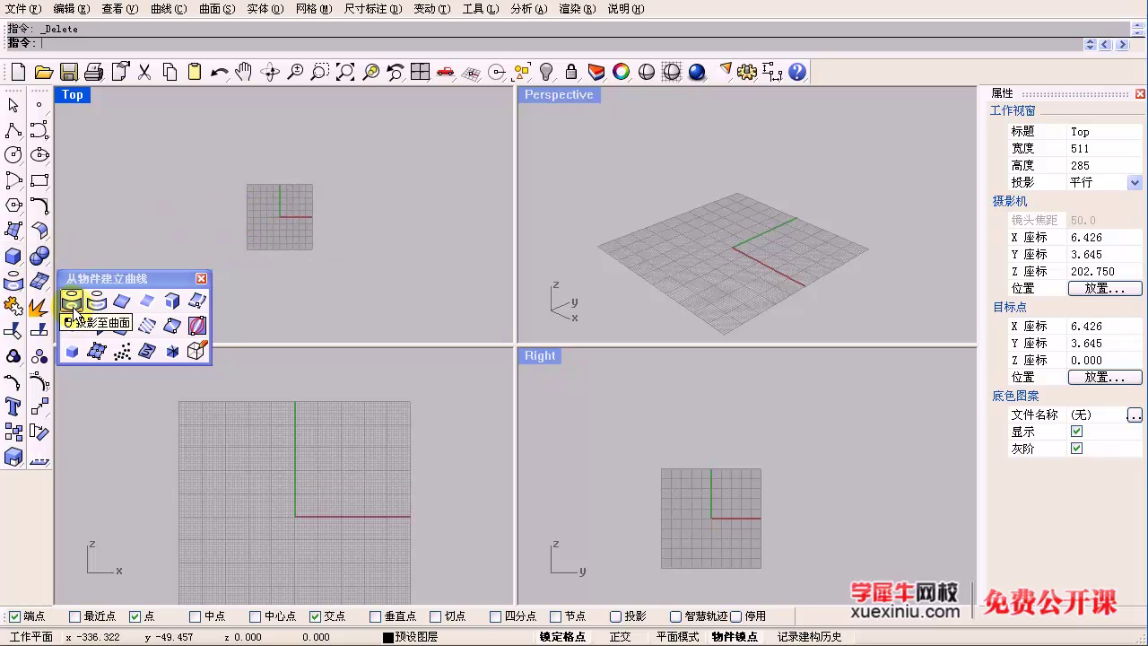
Step: Create a vertical cylinder with its base centred at 0, its radius within the grid and its height set in the Front view
{"action": "left_click", "coordinate": [14, 257]}
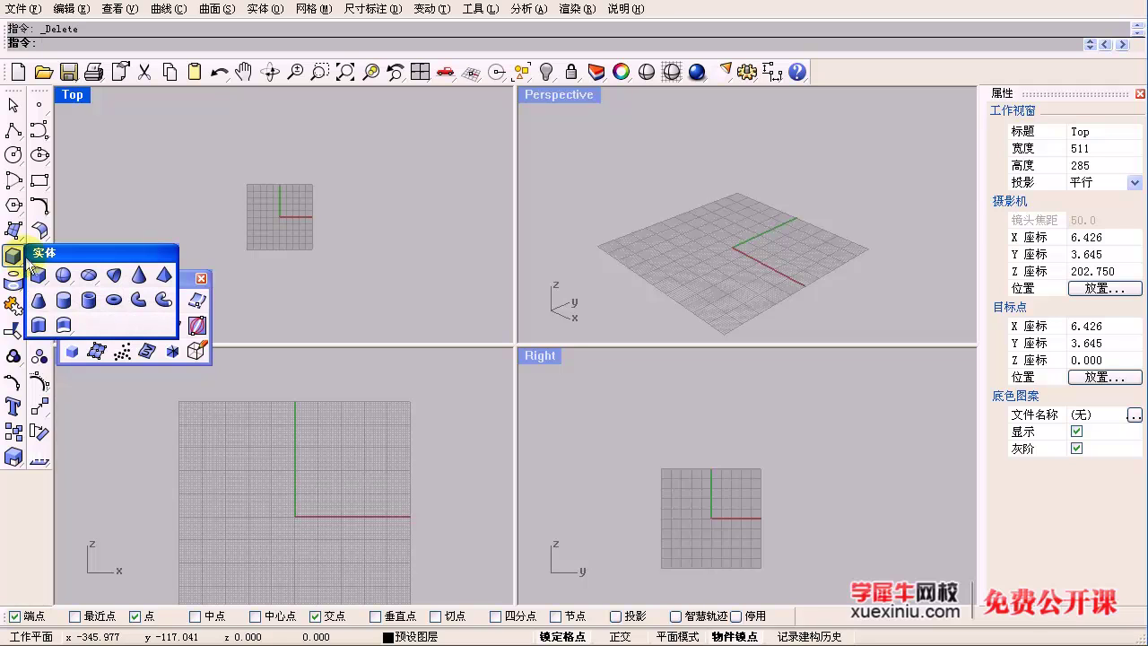
{"action": "left_click", "coordinate": [63, 299]}
{"action": "type", "text": "0"}
{"action": "key", "text": "Return"}
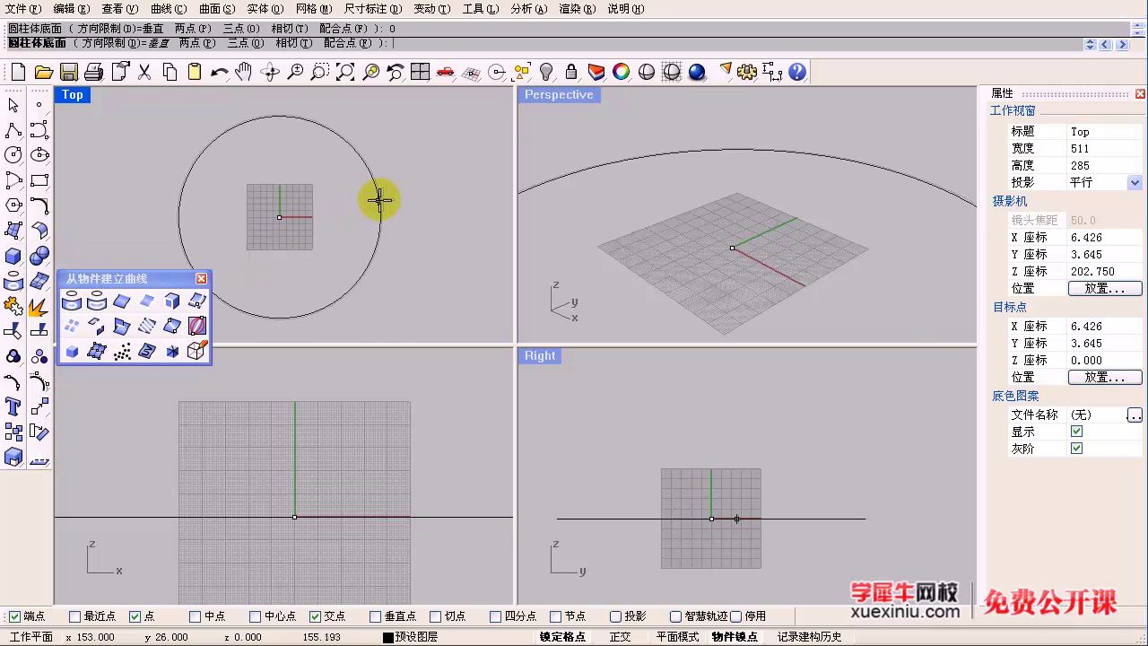
{"action": "left_click", "coordinate": [304, 211]}
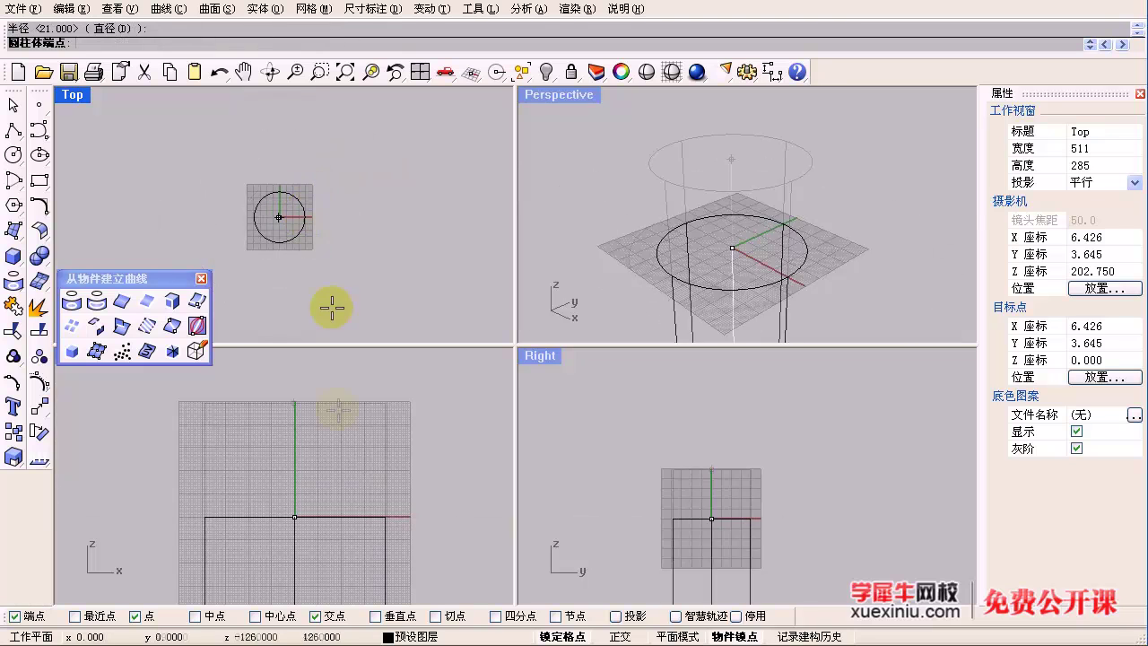
{"action": "scroll", "coordinate": [333, 473], "scroll_direction": "down", "scroll_amount": 4}
{"action": "left_click", "coordinate": [351, 425]}
Step: Move the cylinder down in the Front view so that it straddles the ground plane
{"action": "left_click_drag", "start_coordinate": [352, 425], "coordinate": [352, 466]}
{"action": "left_click", "coordinate": [418, 449]}
{"action": "scroll", "coordinate": [347, 275], "scroll_direction": "down", "scroll_amount": 2}
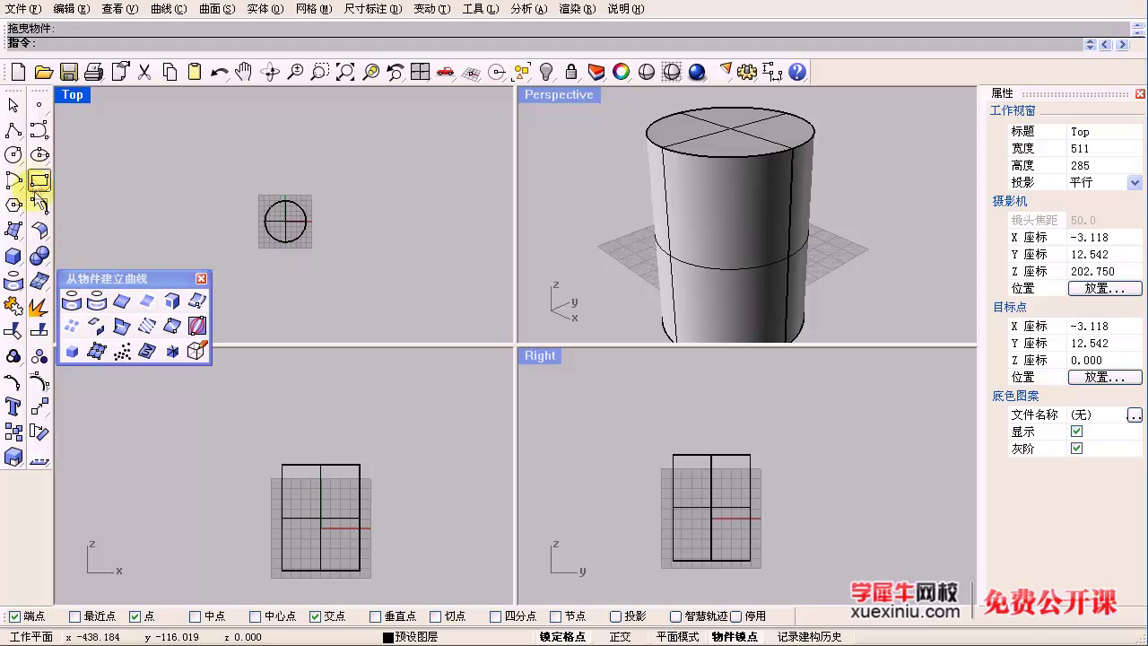
Step: Draw a closed egg-shaped degree-3 curve with five control points inside the cylinder's outline in the Front view
{"action": "left_click", "coordinate": [39, 130]}
{"action": "scroll", "coordinate": [281, 520], "scroll_direction": "up", "scroll_amount": 3}
{"action": "left_click", "coordinate": [328, 543]}
{"action": "left_click", "coordinate": [297, 505]}
{"action": "left_click", "coordinate": [331, 494]}
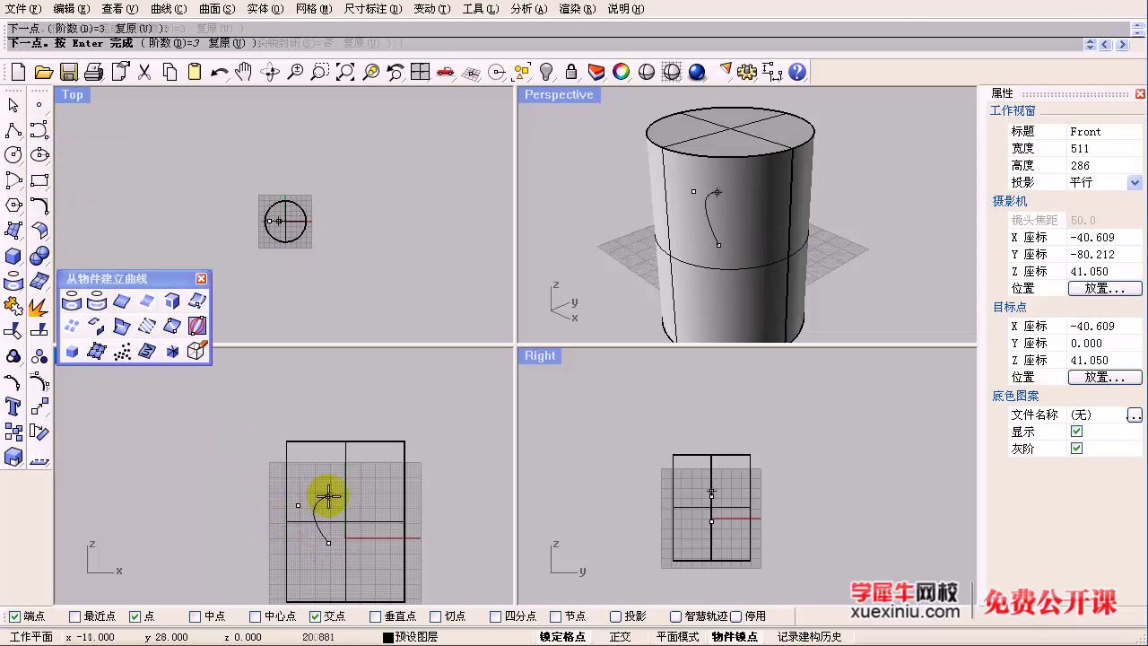
{"action": "left_click", "coordinate": [382, 499]}
{"action": "left_click", "coordinate": [392, 524]}
{"action": "left_click", "coordinate": [328, 543]}
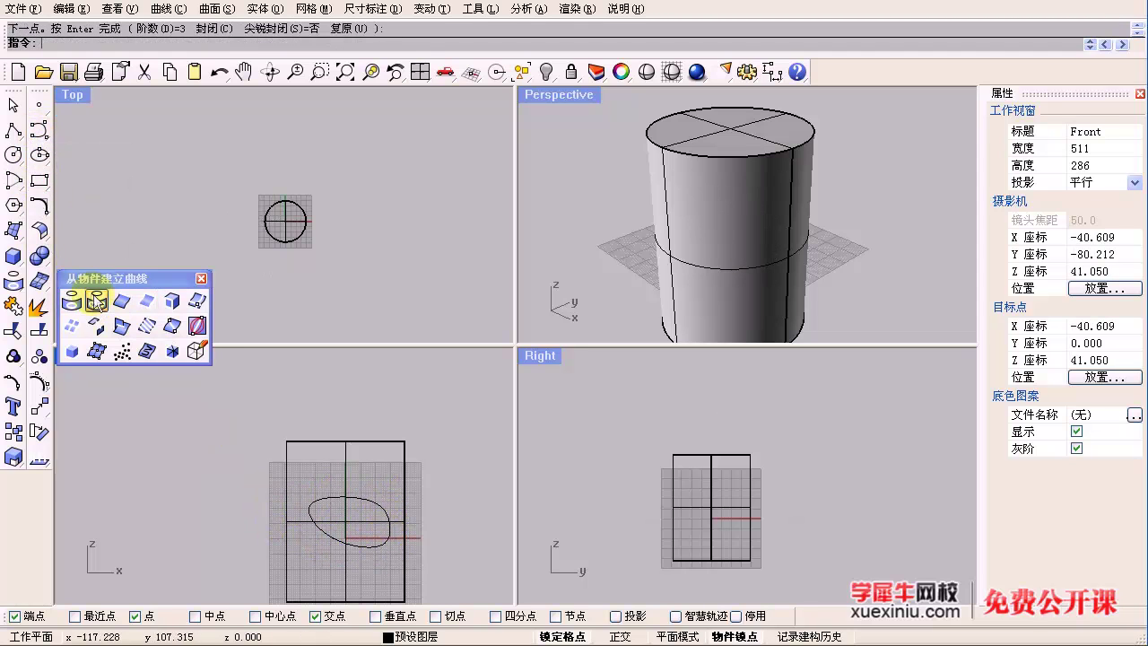
Step: Move the closed curve out of the cylinder in the Right view so that it stands in front of the cylinder's wall
{"action": "left_click", "coordinate": [72, 303]}
{"action": "left_click", "coordinate": [386, 518]}
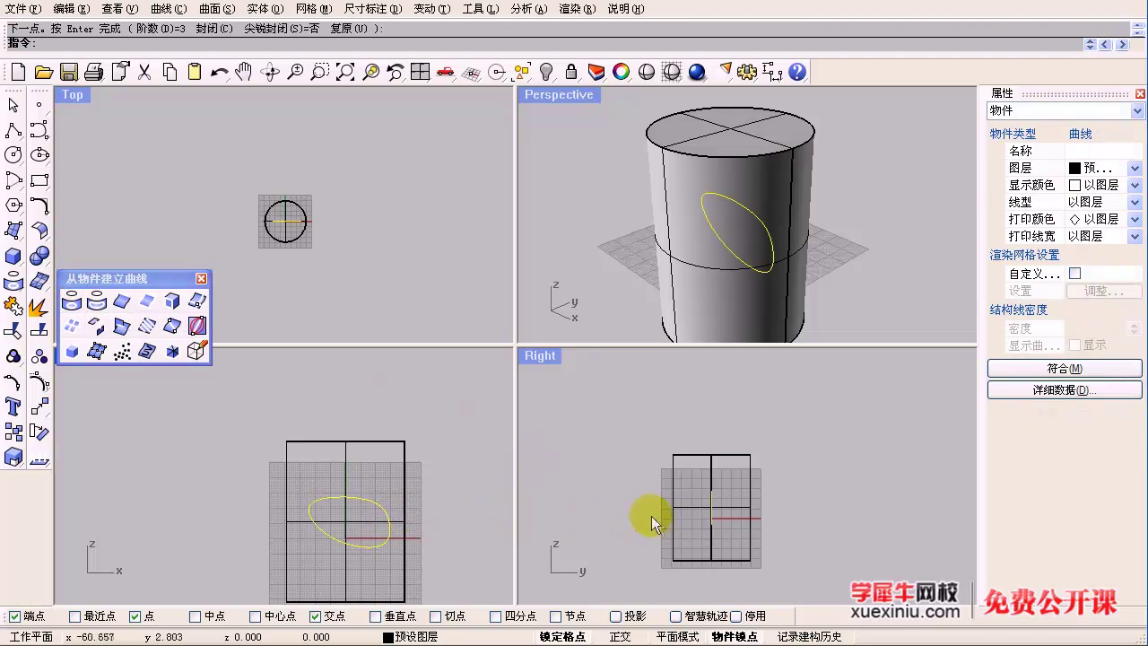
{"action": "left_click_drag", "start_coordinate": [707, 514], "coordinate": [658, 510]}
{"action": "right_click_drag", "start_coordinate": [770, 268], "coordinate": [750, 189]}
{"action": "left_click", "coordinate": [750, 190]}
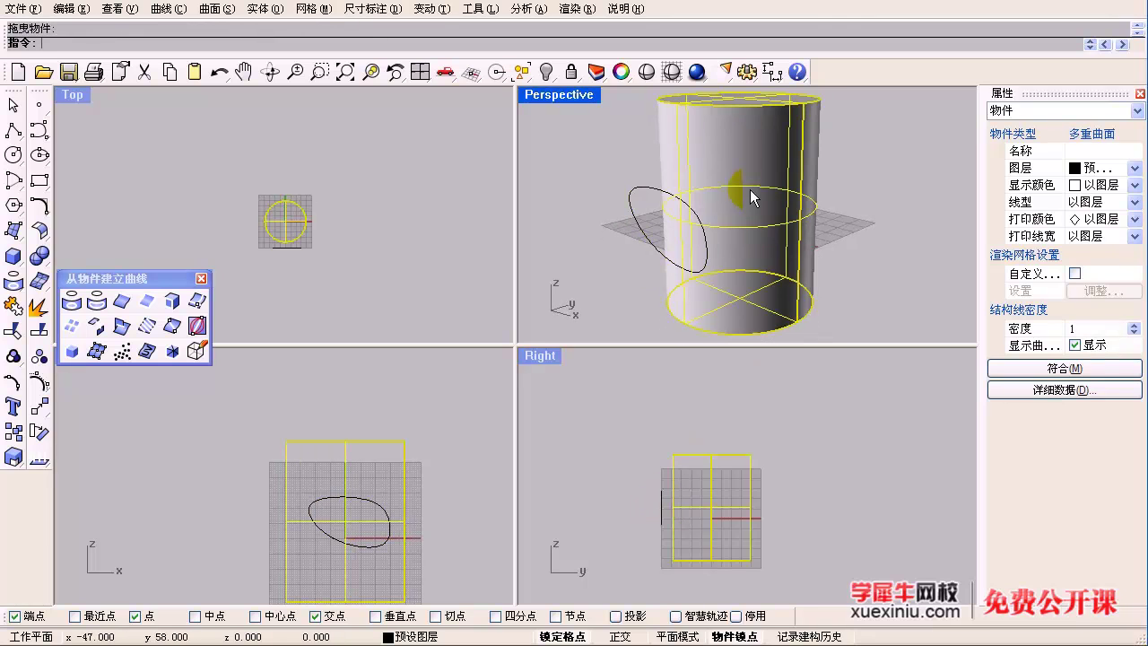
{"action": "left_click", "coordinate": [897, 215]}
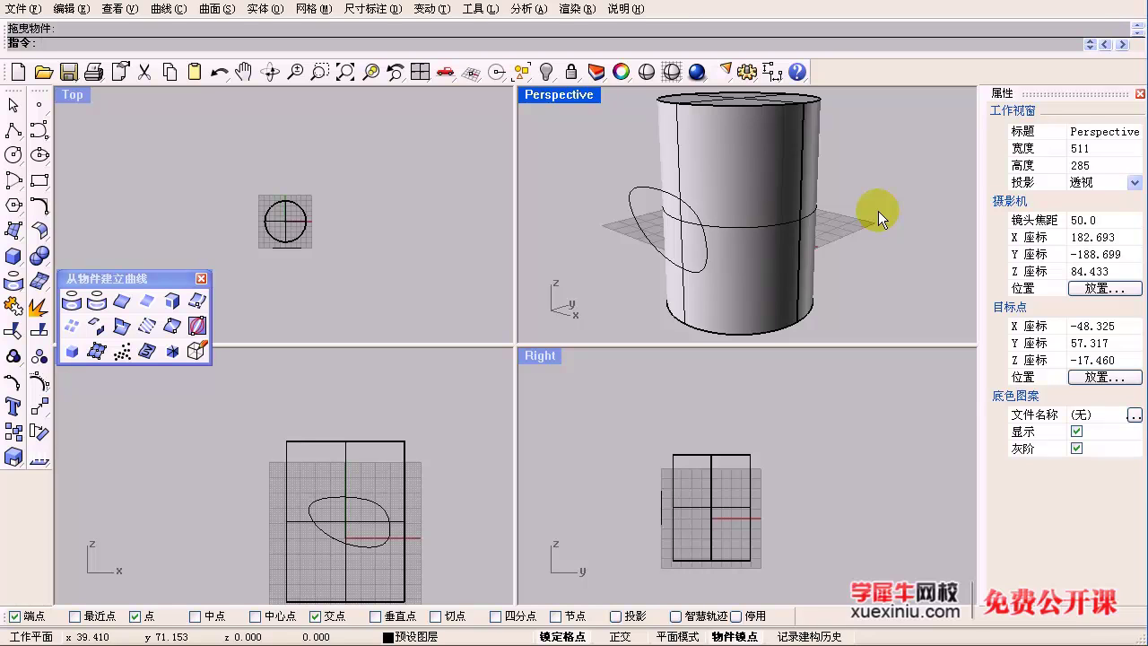
Step: Project the closed egg-shaped curve onto the cylinder in the Front view, keeping the input curve
{"action": "left_click", "coordinate": [750, 178]}
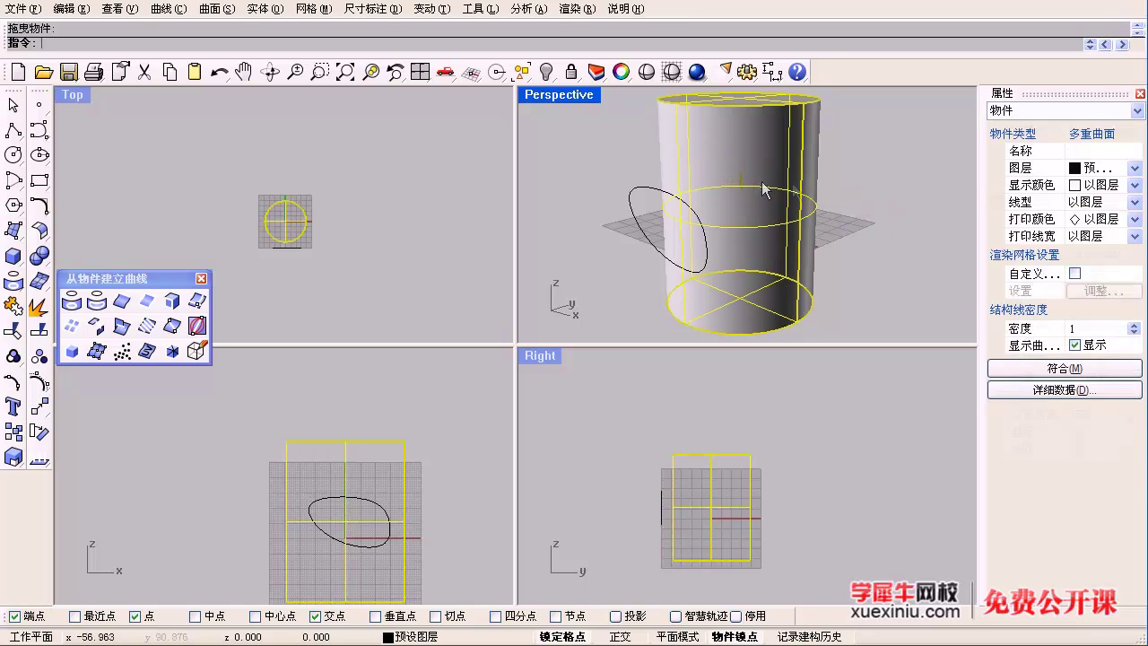
{"action": "left_click", "coordinate": [895, 195]}
{"action": "left_click", "coordinate": [647, 184]}
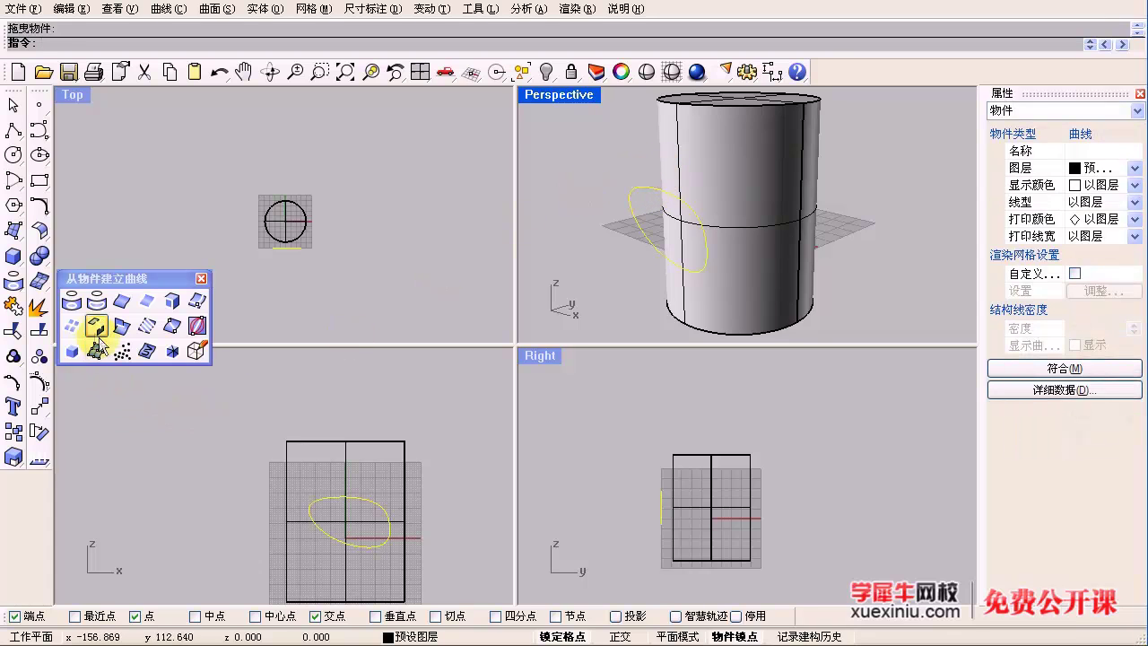
{"action": "left_click", "coordinate": [74, 304]}
{"action": "left_click", "coordinate": [624, 523]}
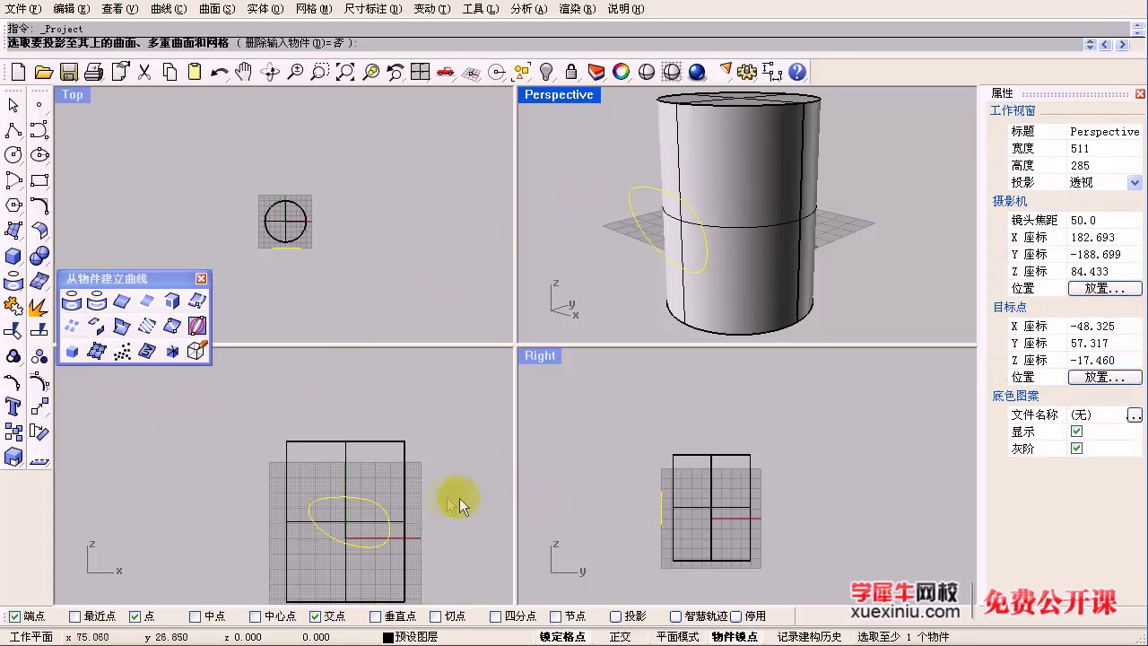
{"action": "right_click_drag", "start_coordinate": [404, 491], "coordinate": [396, 446]}
{"action": "scroll", "coordinate": [388, 442], "scroll_direction": "up", "scroll_amount": 3}
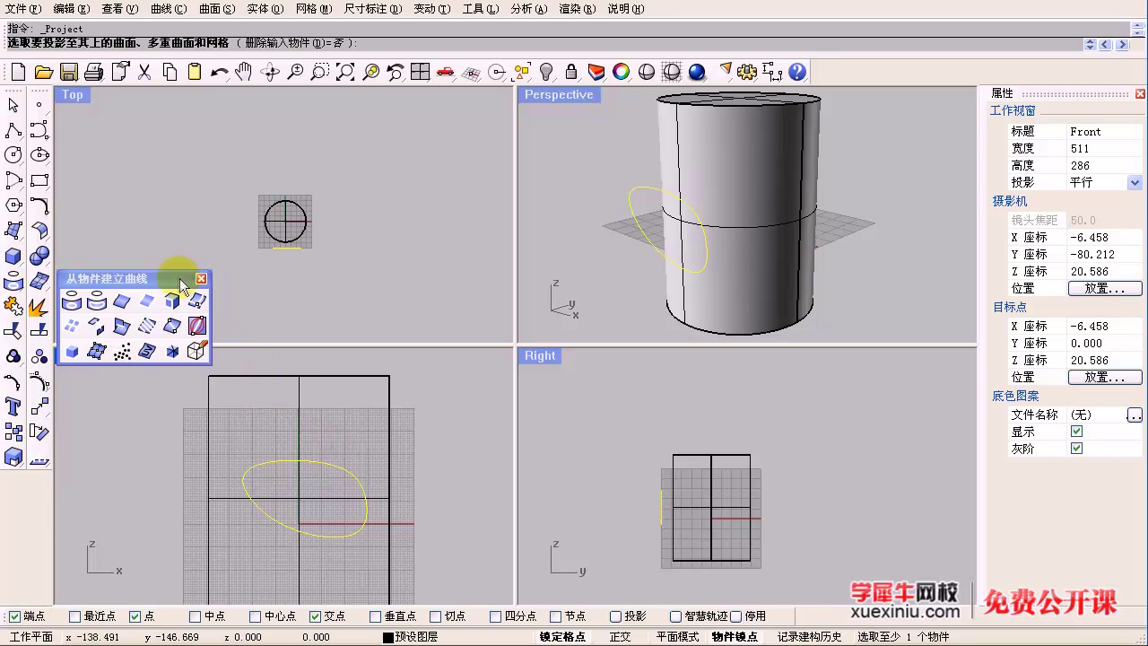
{"action": "left_click_drag", "start_coordinate": [183, 286], "coordinate": [181, 221]}
{"action": "right_click_drag", "start_coordinate": [319, 490], "coordinate": [308, 489]}
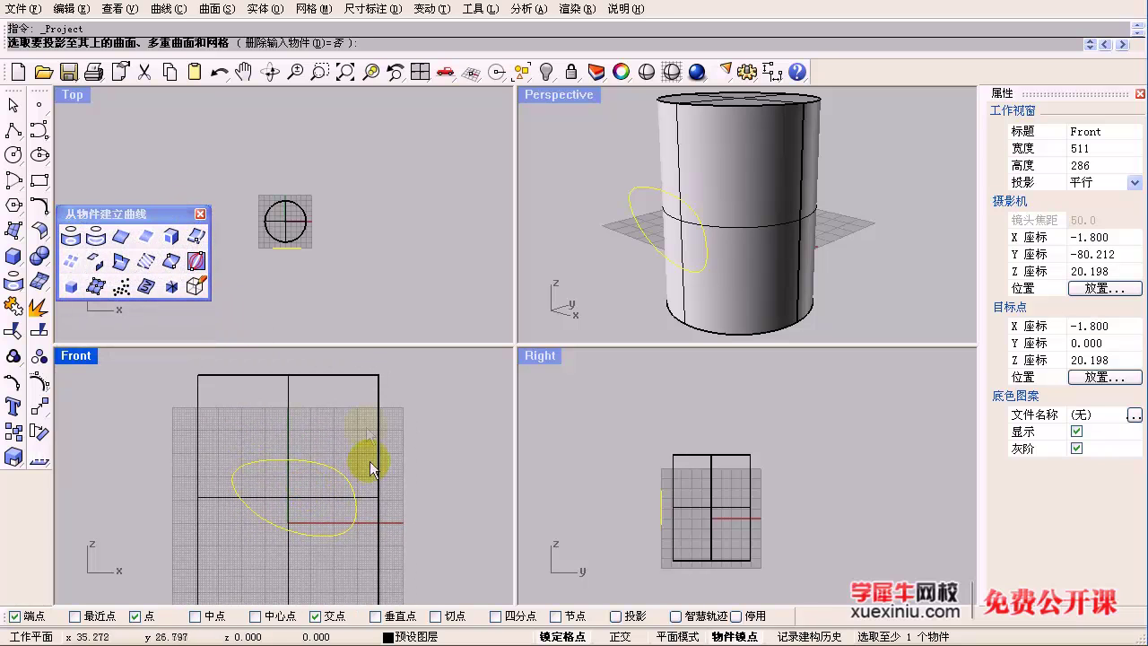
{"action": "scroll", "coordinate": [373, 449], "scroll_direction": "up", "scroll_amount": 4}
{"action": "left_click", "coordinate": [378, 436]}
{"action": "right_click", "coordinate": [379, 436]}
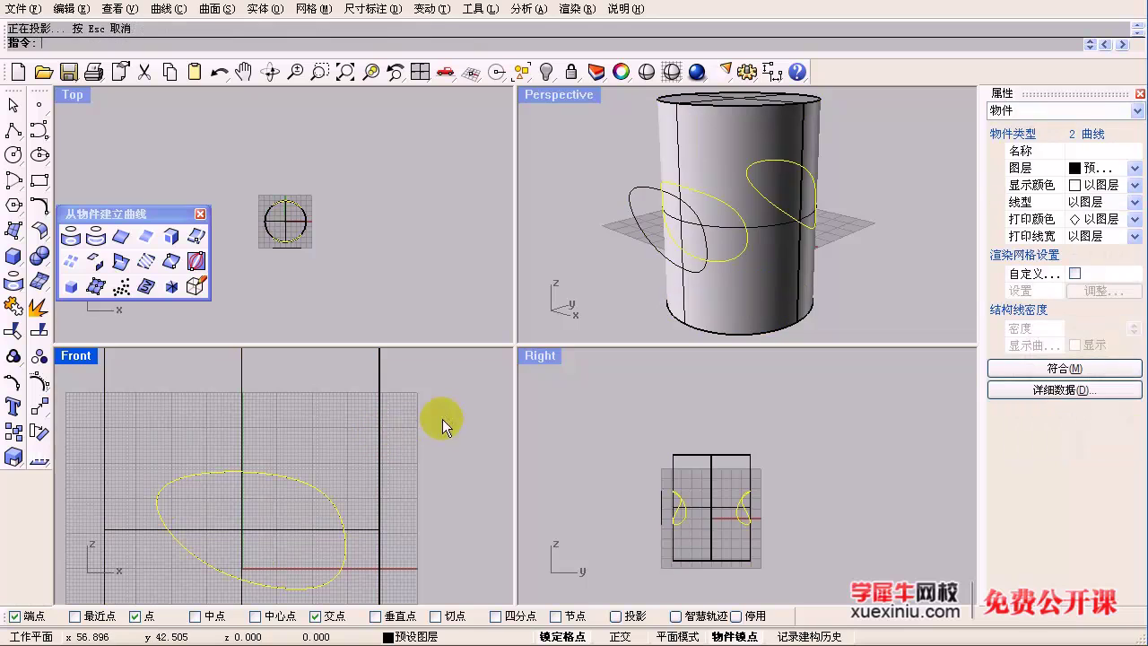
Step: Inspect the projected curves on both sides of the cylinder and undo the projection
{"action": "right_click_drag", "start_coordinate": [654, 225], "coordinate": [777, 231]}
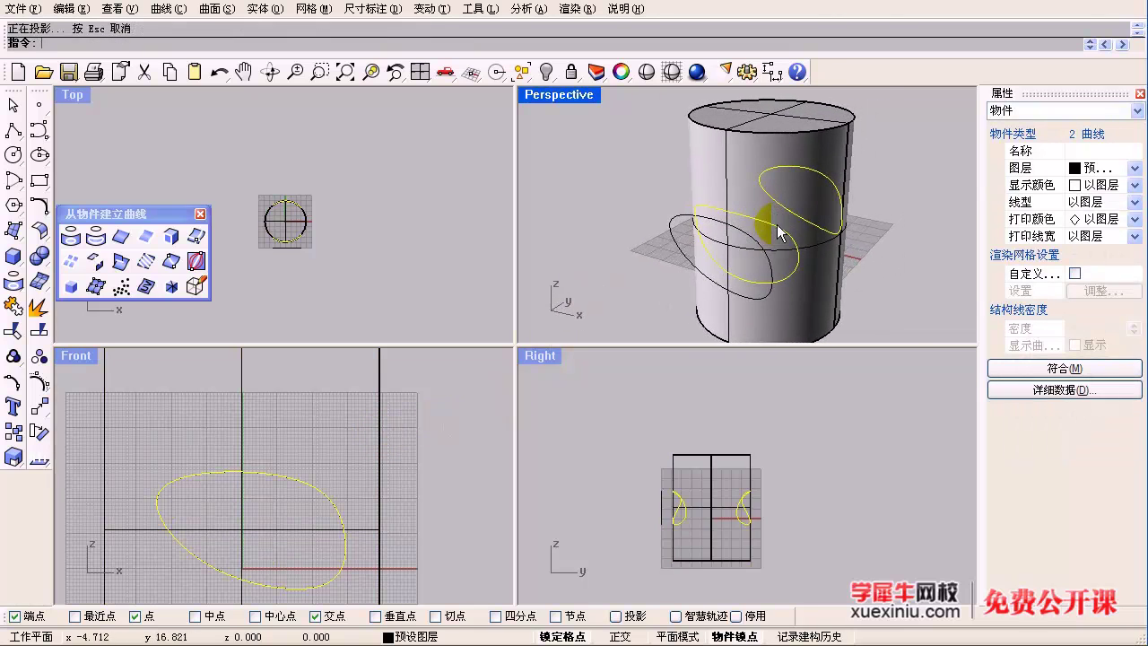
{"action": "left_click", "coordinate": [444, 247]}
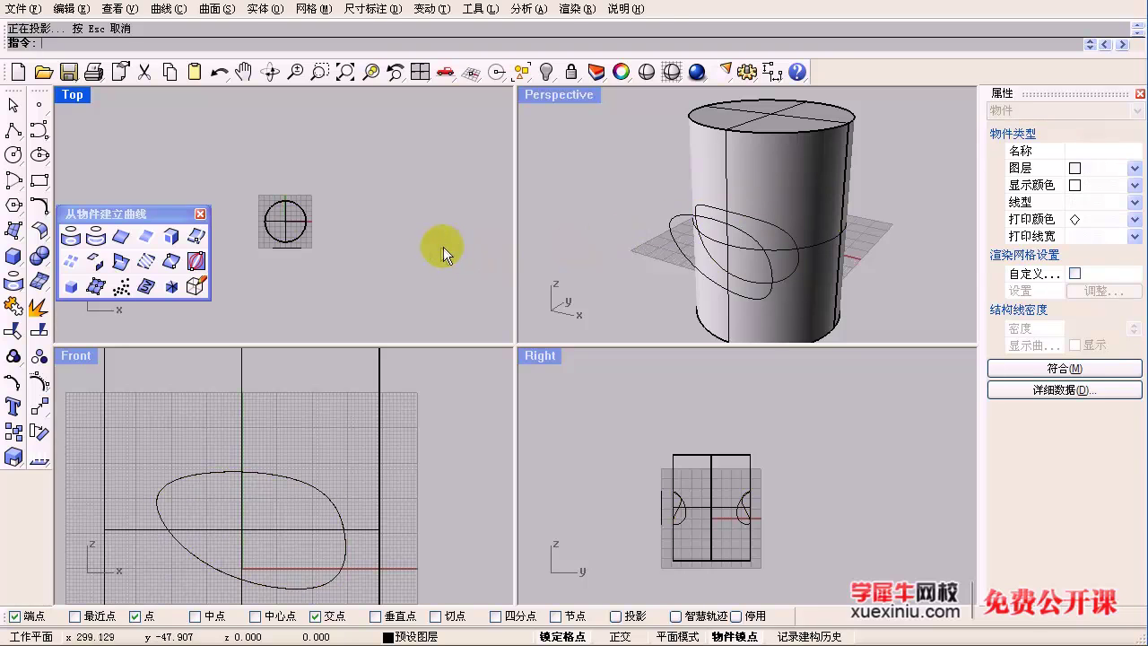
{"action": "scroll", "coordinate": [395, 236], "scroll_direction": "up", "scroll_amount": 2}
{"action": "scroll", "coordinate": [320, 239], "scroll_direction": "up", "scroll_amount": 10}
{"action": "right_click_drag", "start_coordinate": [289, 255], "coordinate": [447, 279]}
{"action": "left_click", "coordinate": [375, 288]}
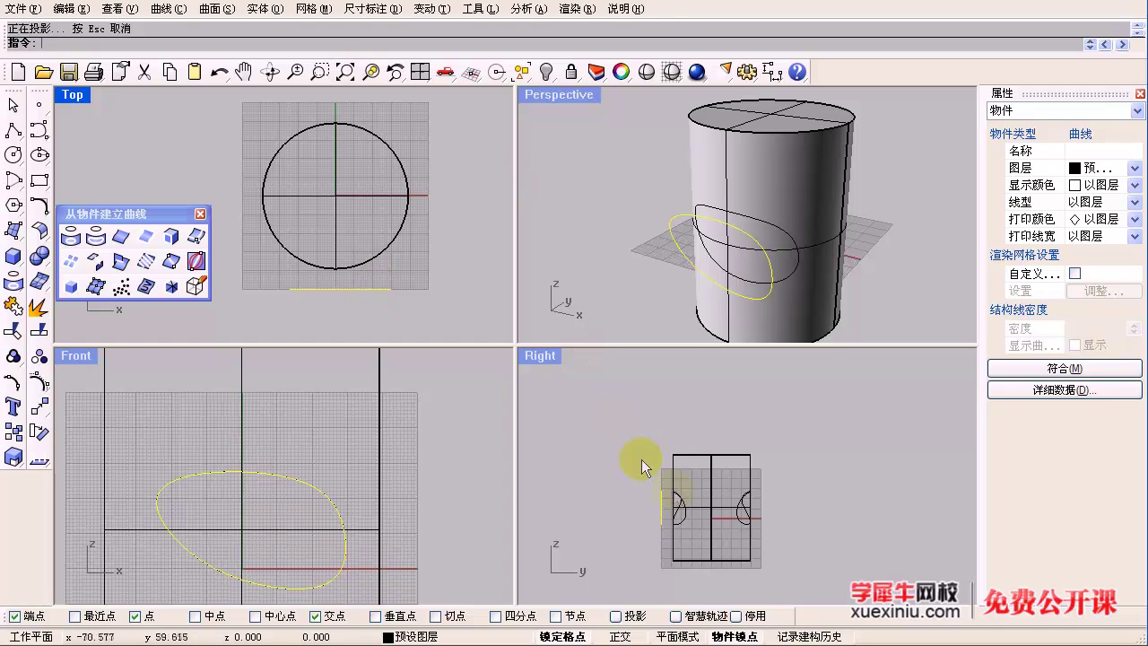
{"action": "scroll", "coordinate": [651, 462], "scroll_direction": "up", "scroll_amount": 2}
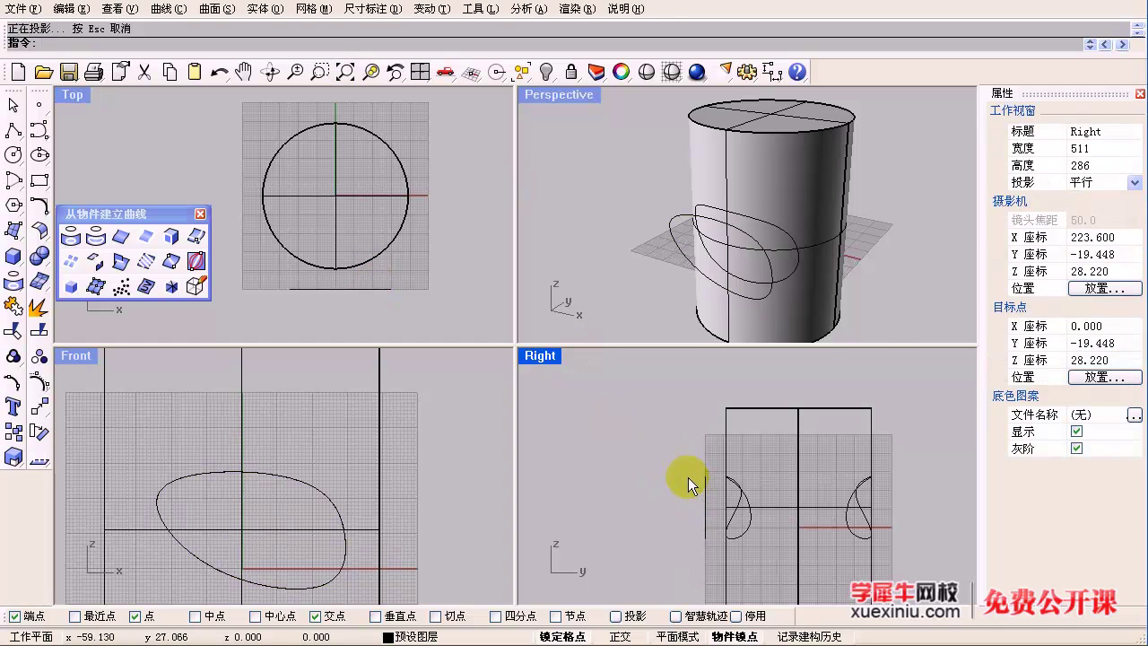
{"action": "key", "text": "ctrl+z"}
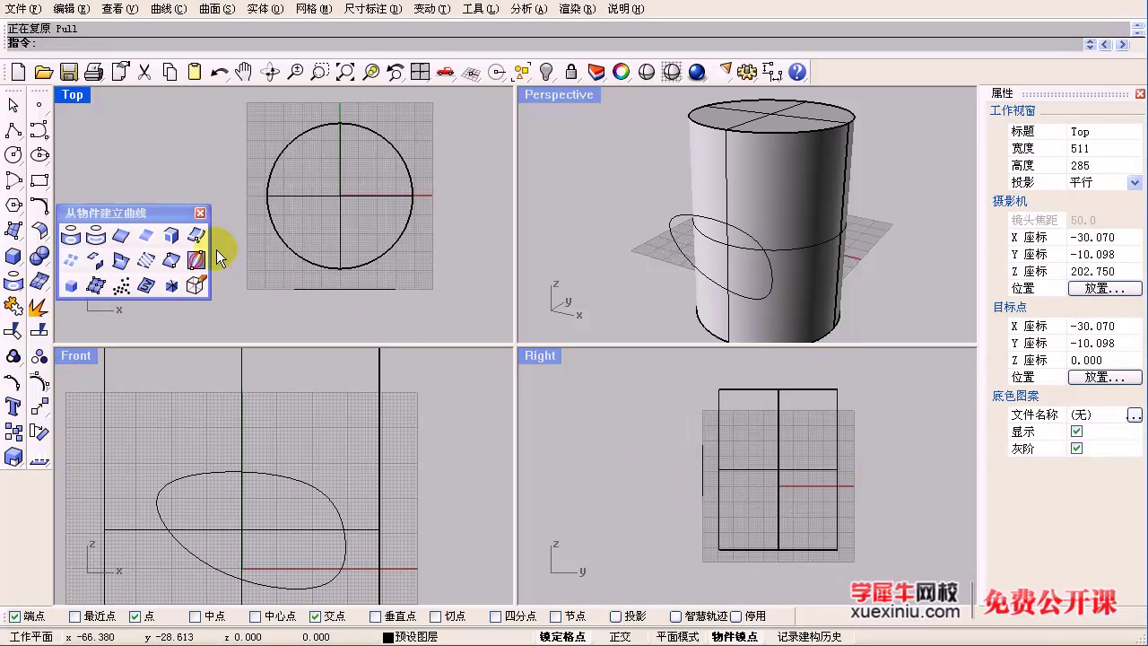
Step: Pull the closed curve onto the cylinder's wall with Pull, keeping the input curve, and compare both curves in the Front and Perspective views
{"action": "left_click", "coordinate": [99, 237]}
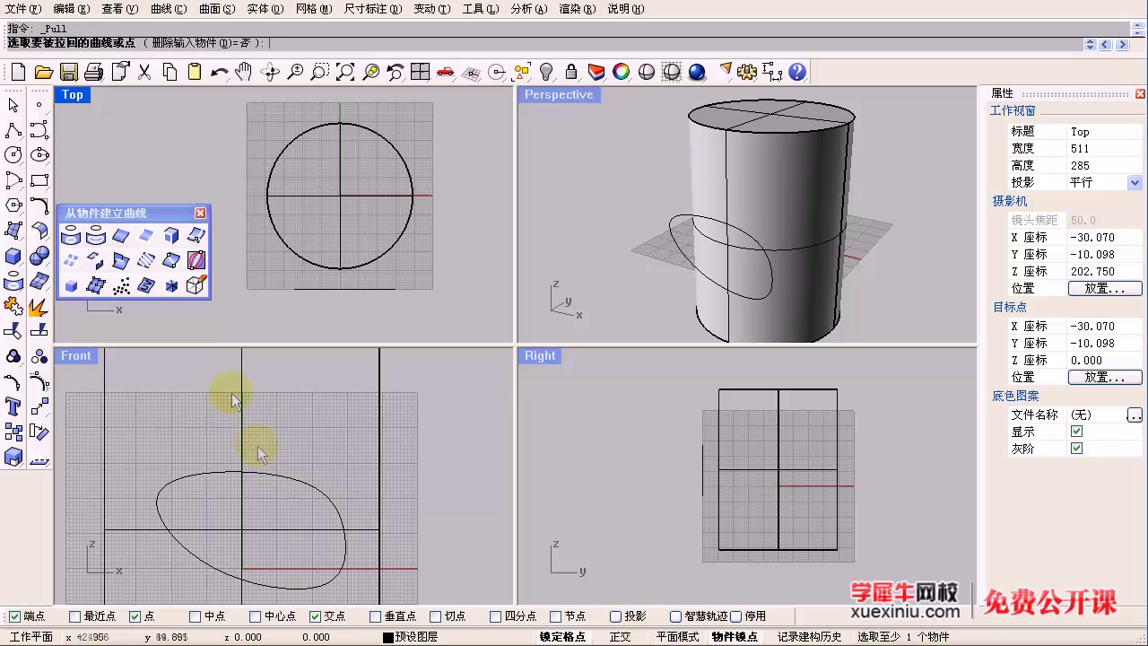
{"action": "left_click", "coordinate": [221, 471]}
{"action": "key", "text": "Return"}
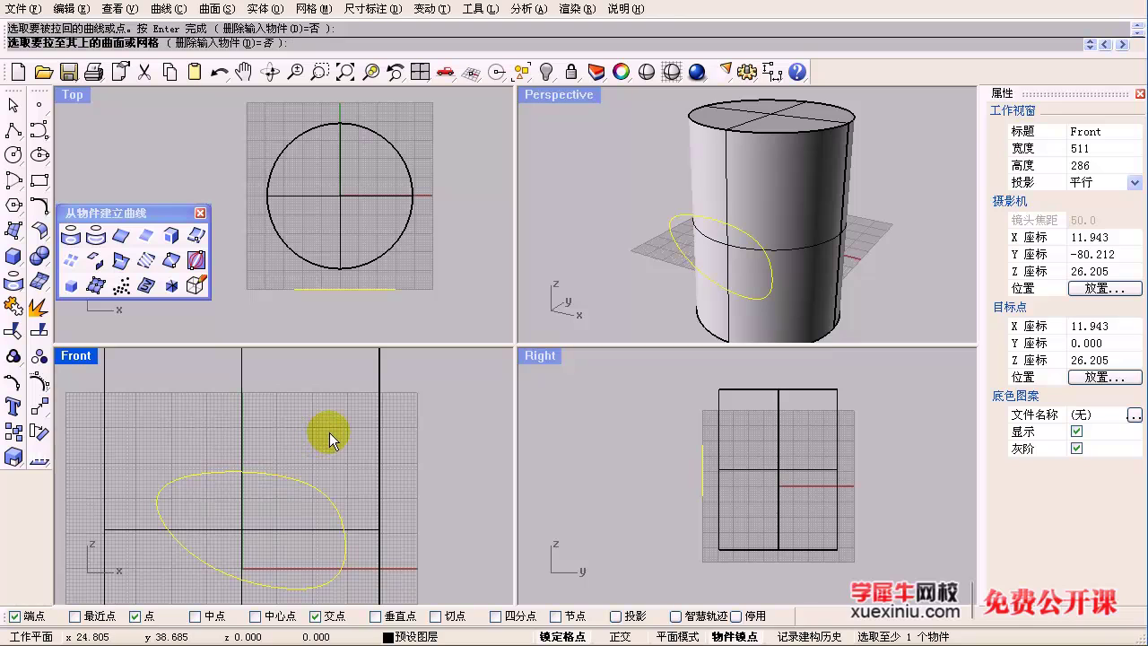
{"action": "left_click", "coordinate": [378, 437]}
{"action": "right_click_drag", "start_coordinate": [645, 262], "coordinate": [728, 213]}
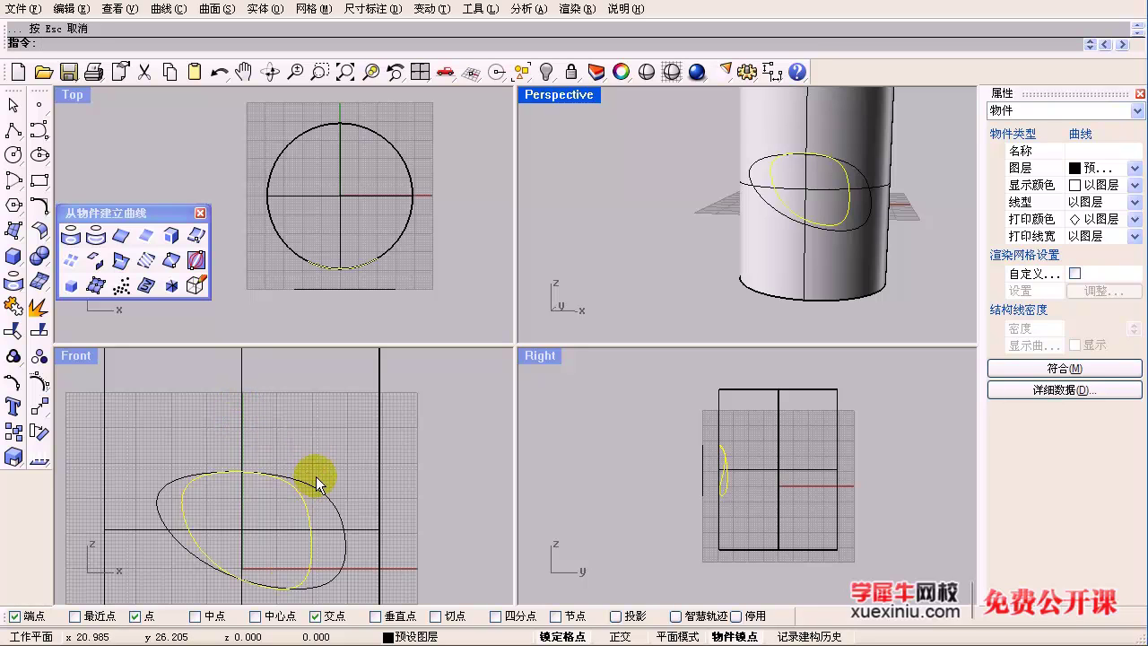
{"action": "right_click_drag", "start_coordinate": [227, 457], "coordinate": [239, 435]}
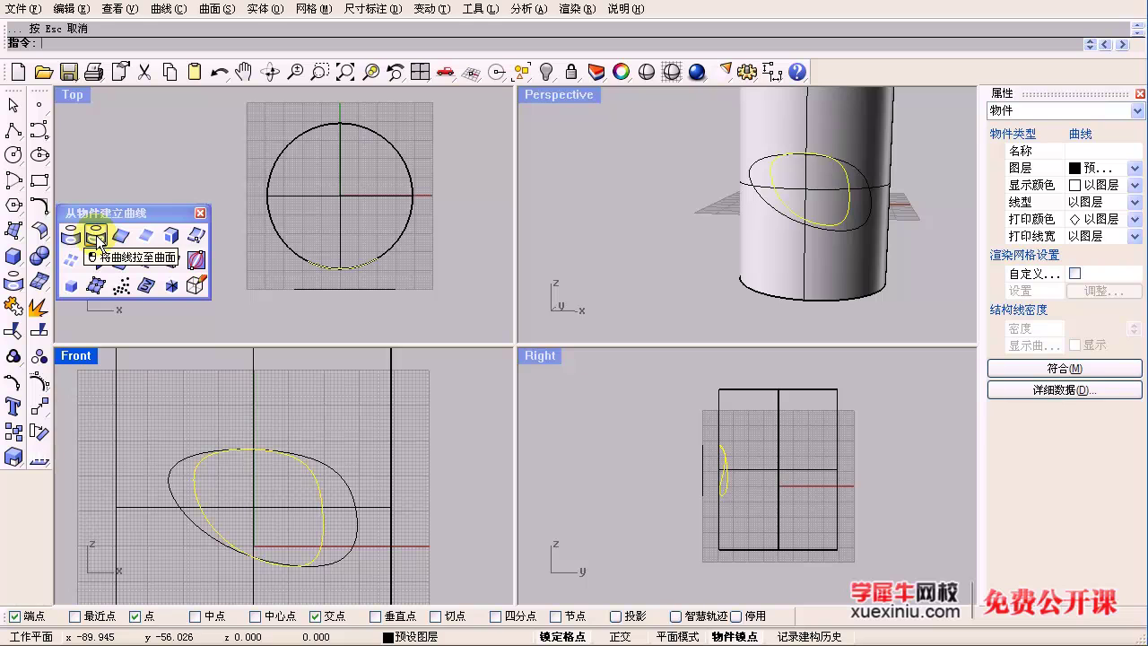
{"action": "right_click_drag", "start_coordinate": [314, 464], "coordinate": [316, 449]}
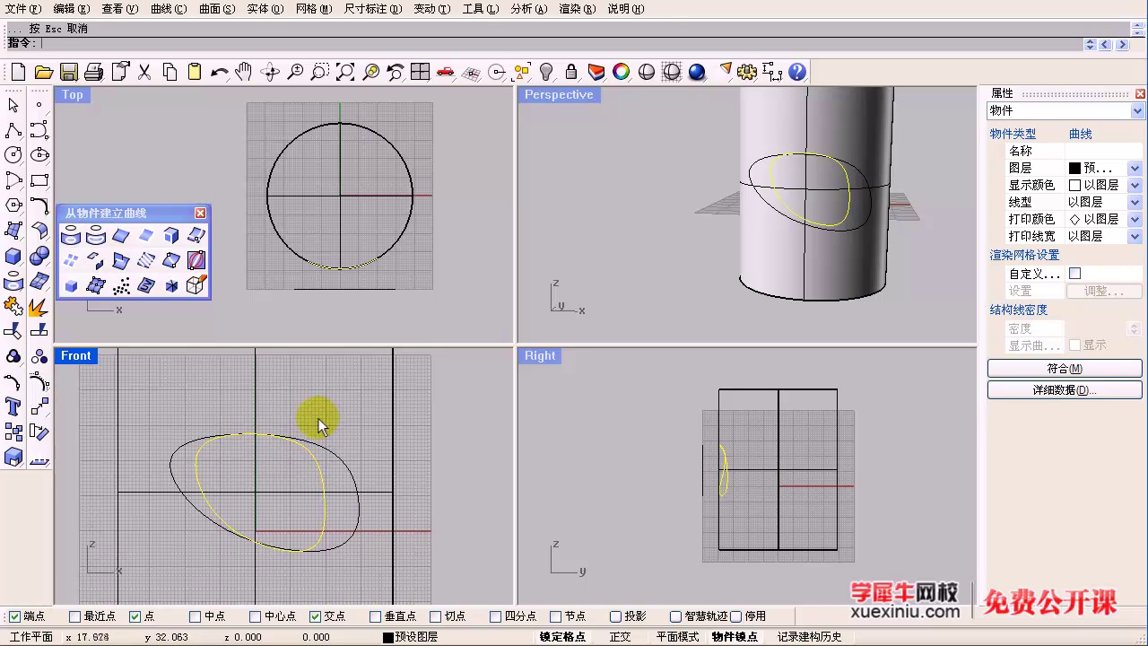
{"action": "scroll", "coordinate": [319, 418], "scroll_direction": "down", "scroll_amount": 2}
{"action": "right_click_drag", "start_coordinate": [752, 210], "coordinate": [697, 227]}
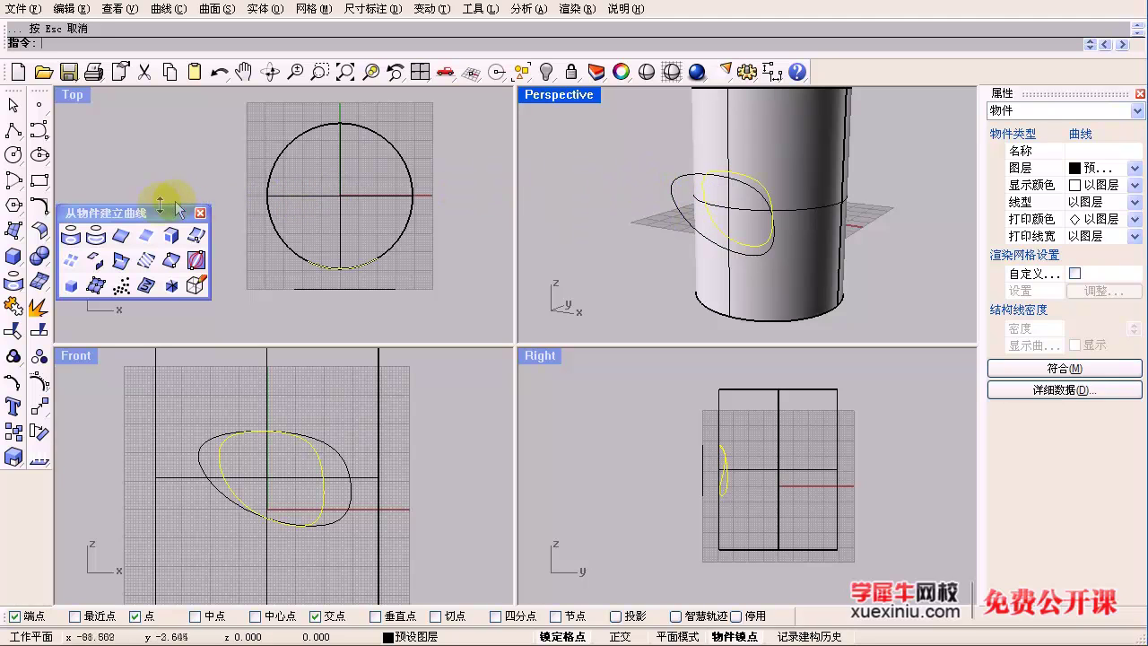
Step: Duplicate the cylinder's circular top edge as a curve with DupEdge
{"action": "left_click", "coordinate": [120, 236]}
{"action": "scroll", "coordinate": [695, 238], "scroll_direction": "down", "scroll_amount": 8}
{"action": "mouse_move", "coordinate": [694, 239]}
{"action": "right_mouse_down"}
{"action": "mouse_move", "coordinate": [705, 203]}
{"action": "mouse_move", "coordinate": [684, 233]}
{"action": "right_mouse_up"}
{"action": "scroll", "coordinate": [706, 212], "scroll_direction": "up", "scroll_amount": 6}
{"action": "scroll", "coordinate": [682, 248], "scroll_direction": "up", "scroll_amount": 2}
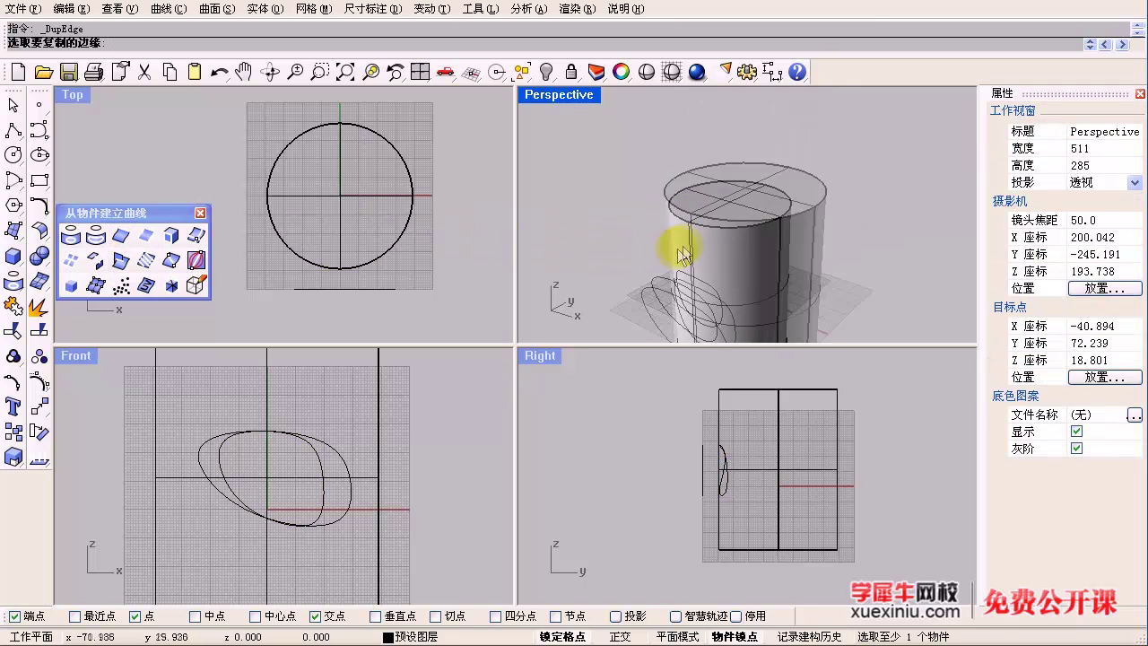
{"action": "right_click_drag", "start_coordinate": [763, 256], "coordinate": [752, 229], "text": "shift"}
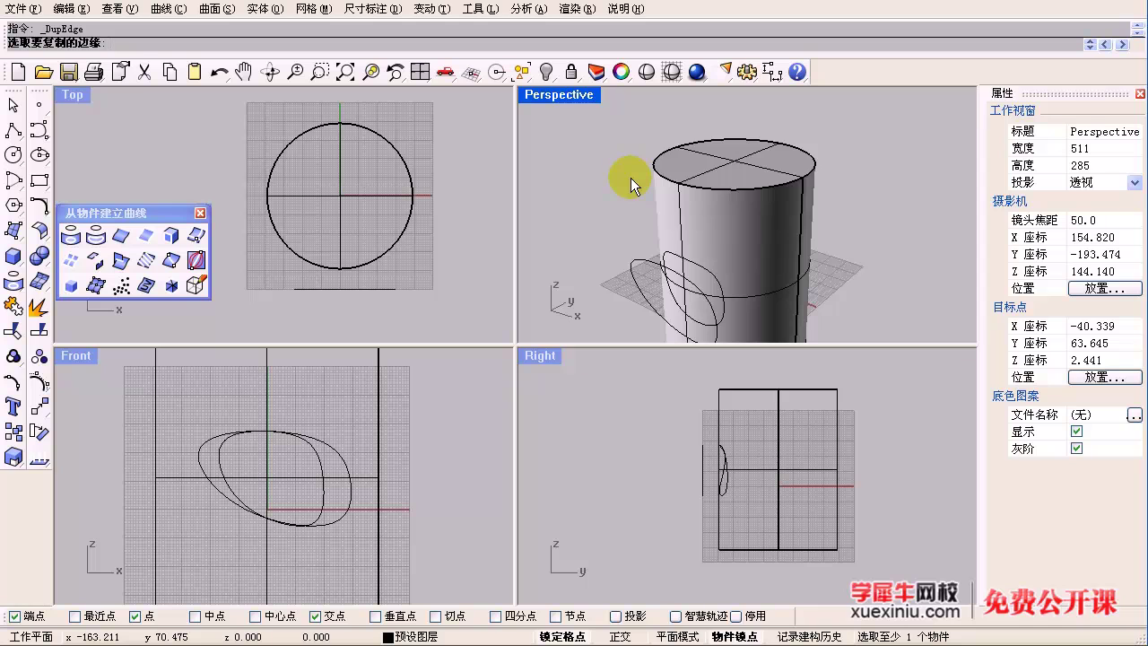
{"action": "left_click", "coordinate": [705, 191]}
{"action": "key", "text": "Return"}
{"action": "scroll", "coordinate": [705, 190], "scroll_direction": "up", "scroll_amount": 5}
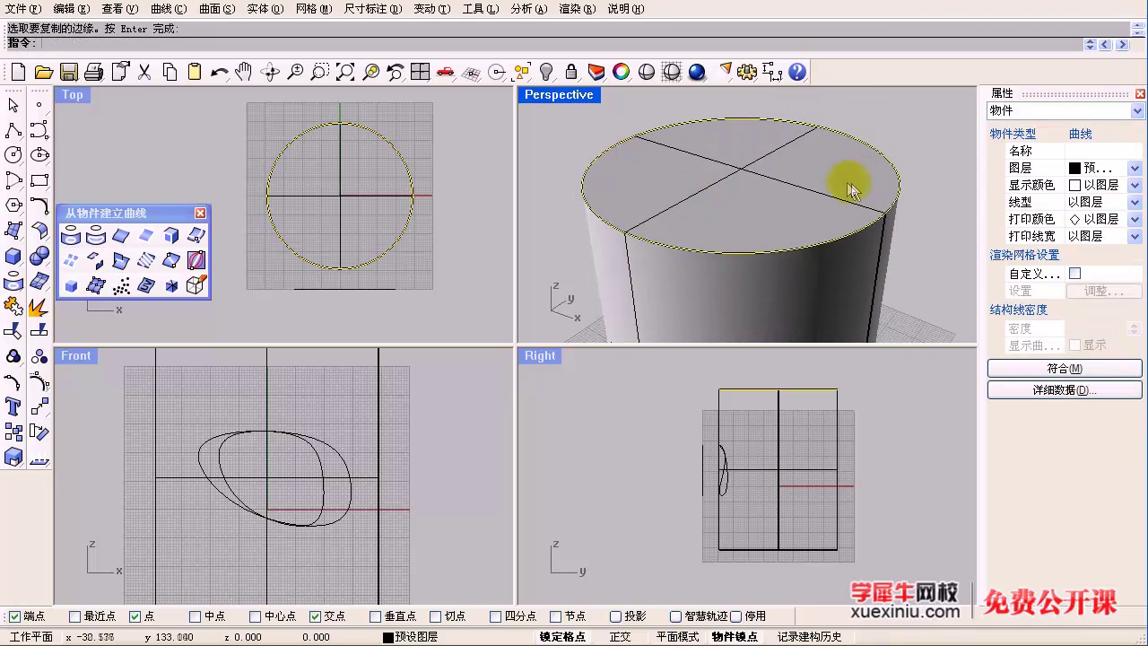
{"action": "scroll", "coordinate": [859, 180], "scroll_direction": "down", "scroll_amount": 3}
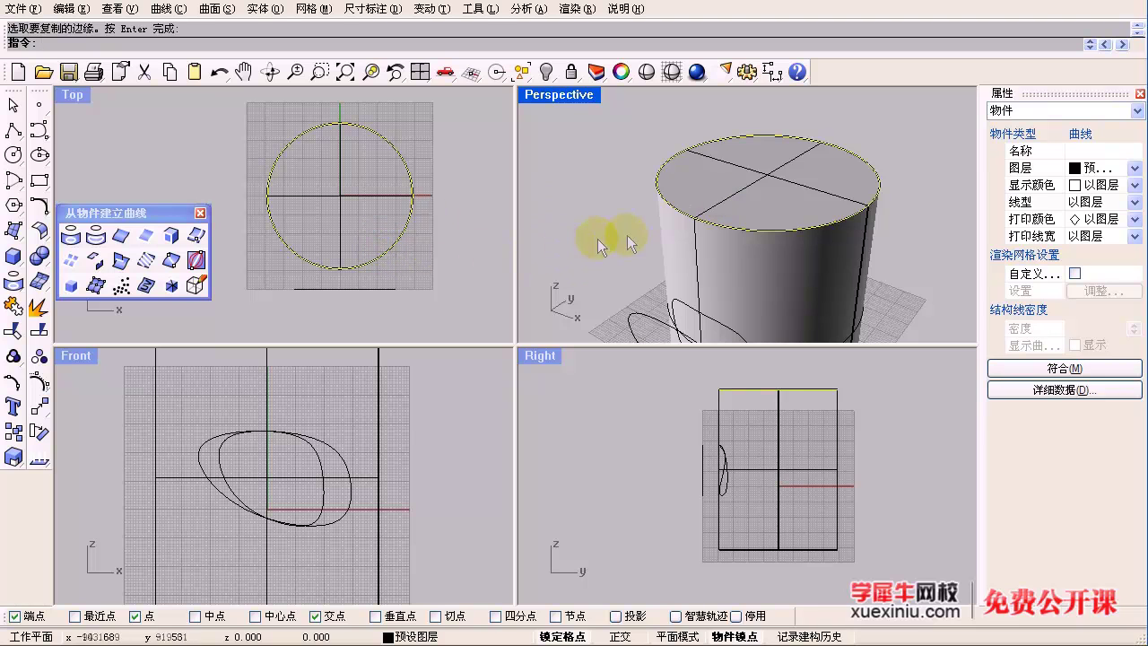
{"action": "right_click_drag", "start_coordinate": [762, 238], "coordinate": [753, 210]}
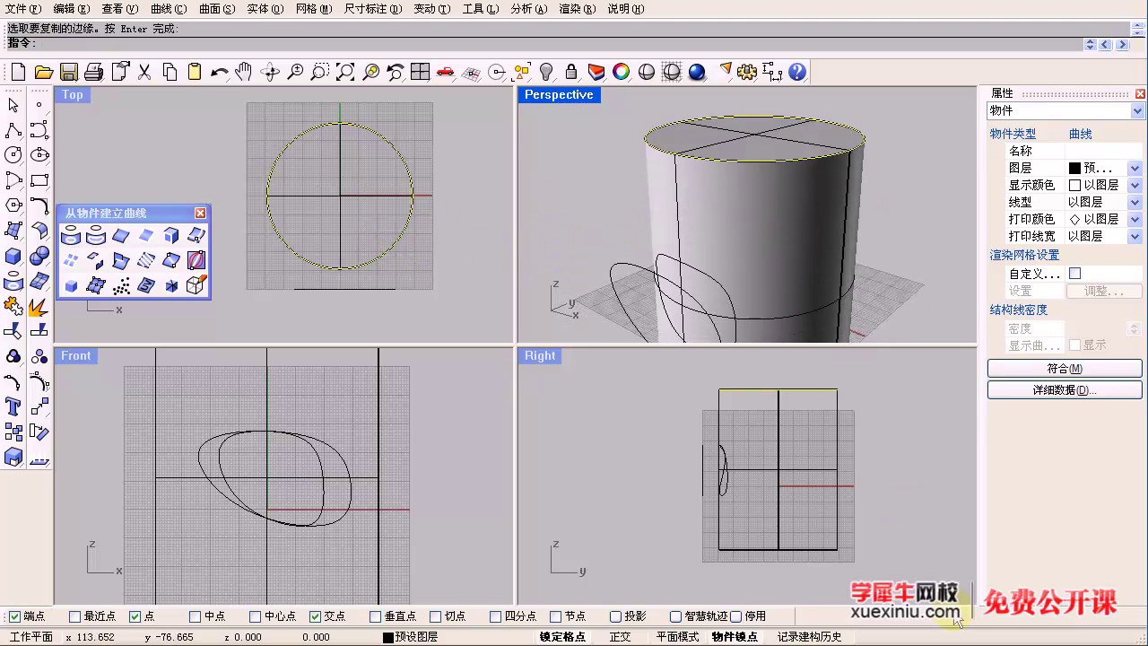
Step: Delete the cylinder and all of its associated curves from the scene
{"action": "mouse_move", "coordinate": [301, 263]}
{"action": "right_mouse_down"}
{"action": "mouse_move", "coordinate": [316, 247]}
{"action": "mouse_move", "coordinate": [295, 272]}
{"action": "right_mouse_up"}
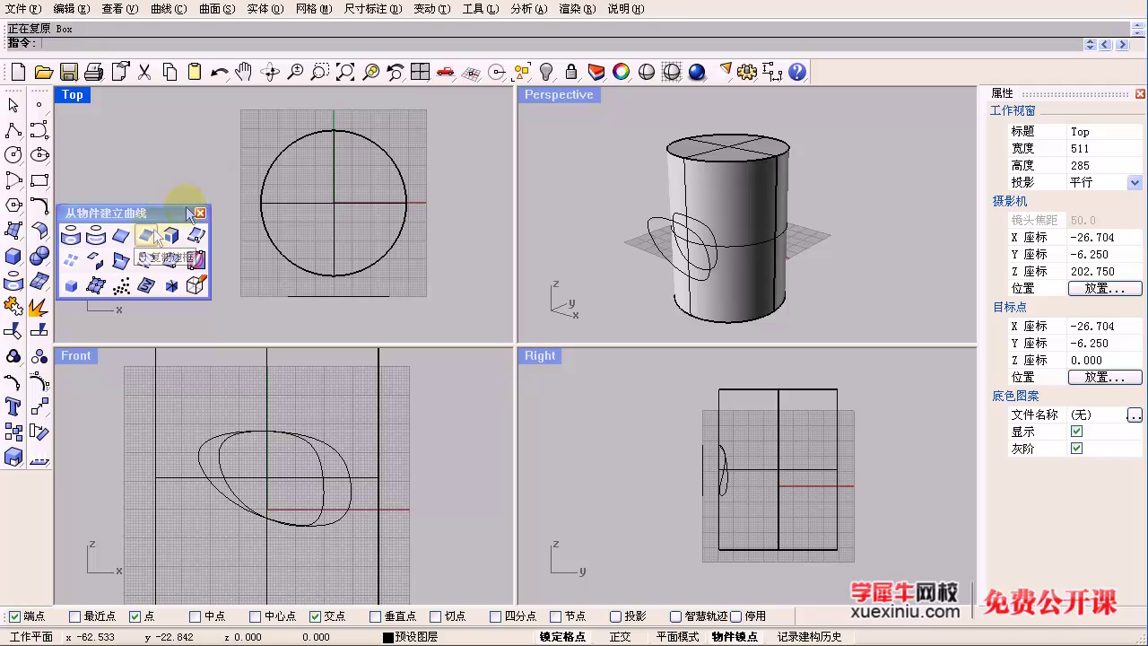
{"action": "left_click_drag", "start_coordinate": [231, 127], "coordinate": [452, 309]}
{"action": "key", "text": "Delete"}
Step: Create a box around the origin with its first base corner at -19, 17 in the Top view and its height set in the Front view
{"action": "left_click", "coordinate": [13, 256]}
{"action": "left_click", "coordinate": [298, 171]}
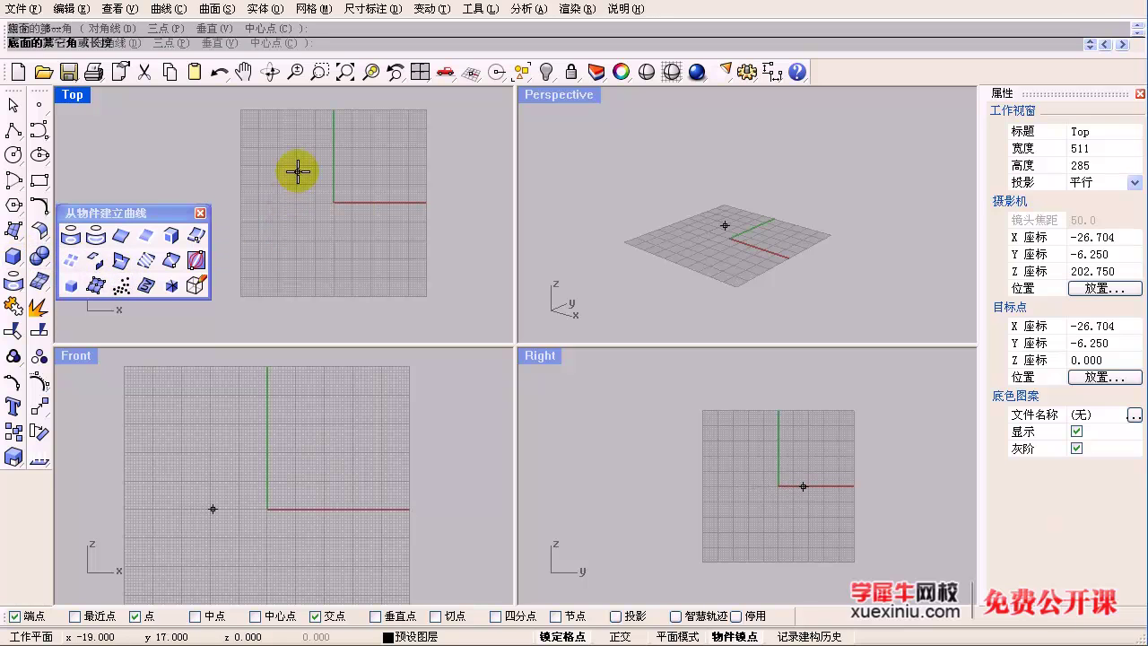
{"action": "left_click", "coordinate": [369, 223]}
{"action": "left_click", "coordinate": [321, 434]}
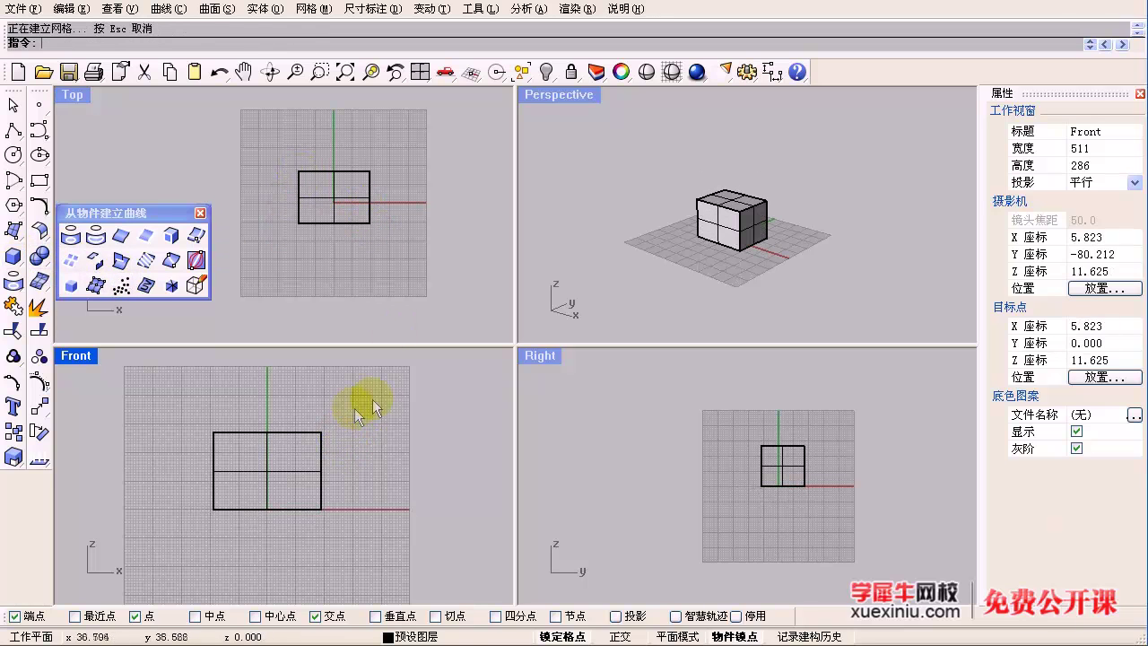
Step: Try to duplicate the border of the closed box with DupBorder
{"action": "left_click", "coordinate": [144, 239]}
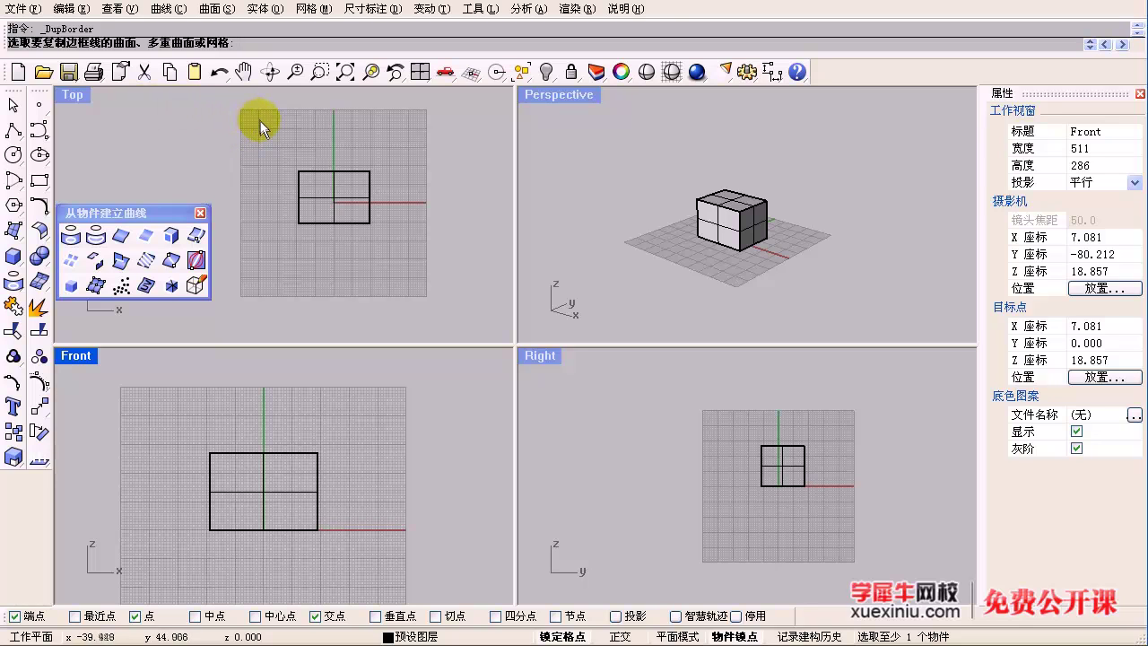
{"action": "left_click_drag", "start_coordinate": [258, 122], "coordinate": [443, 254]}
{"action": "right_click", "coordinate": [397, 204]}
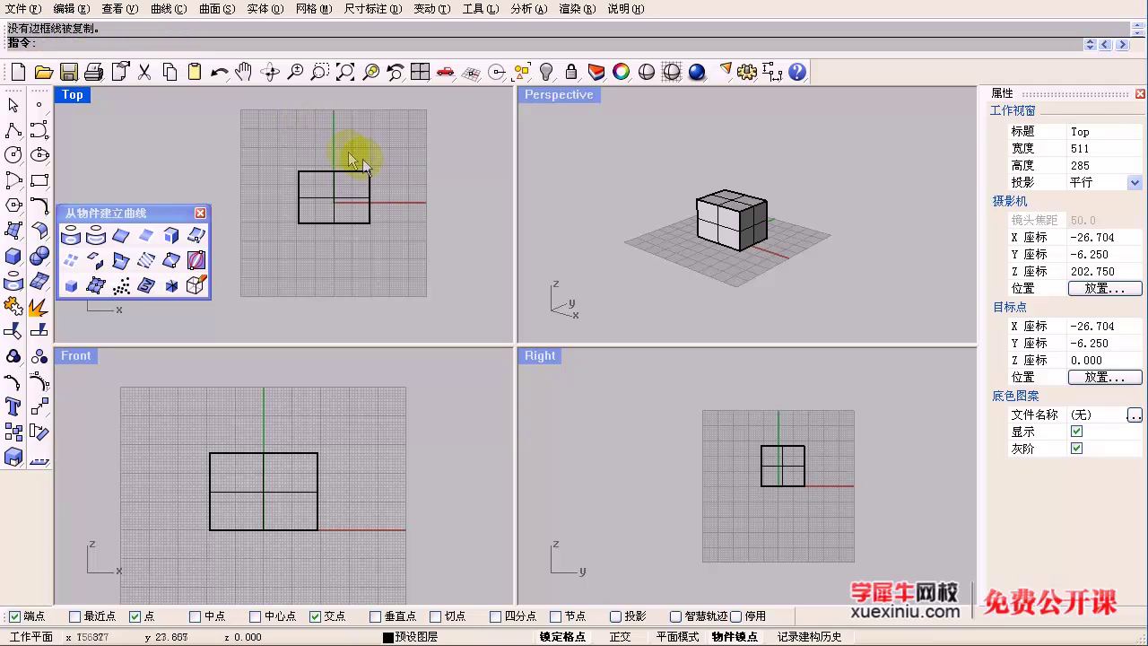
Step: Explode the box into separate surfaces and check that its top face can be selected alone
{"action": "right_click_drag", "start_coordinate": [406, 189], "coordinate": [386, 208]}
{"action": "scroll", "coordinate": [346, 201], "scroll_direction": "up", "scroll_amount": 4}
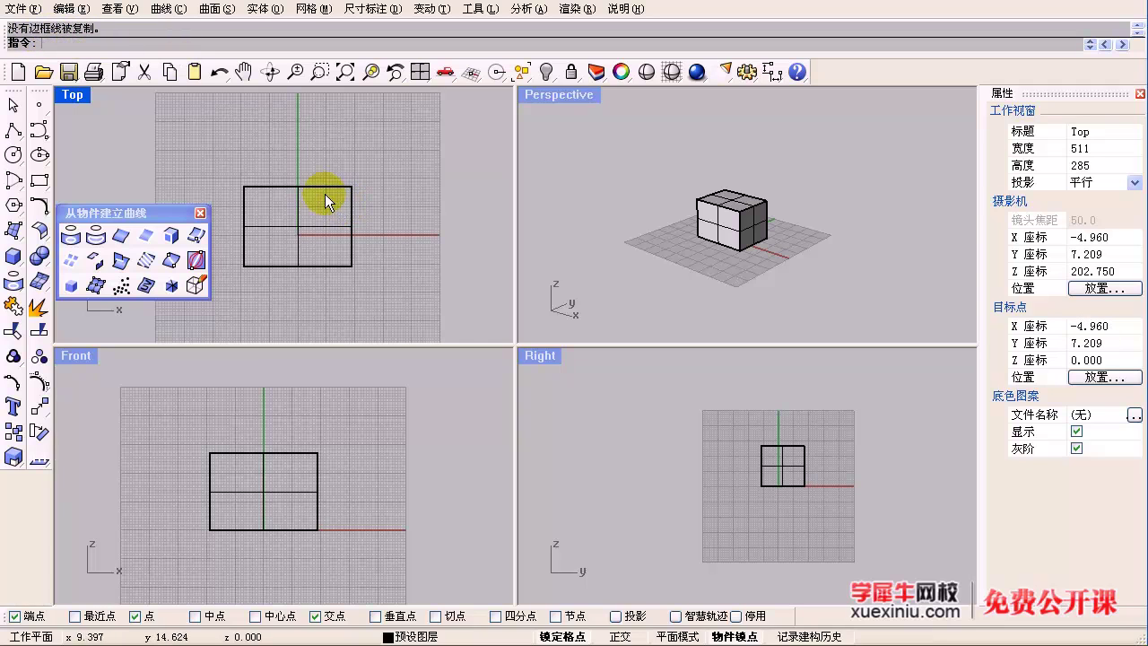
{"action": "right_click_drag", "start_coordinate": [299, 219], "coordinate": [346, 203]}
{"action": "scroll", "coordinate": [344, 201], "scroll_direction": "up", "scroll_amount": 2}
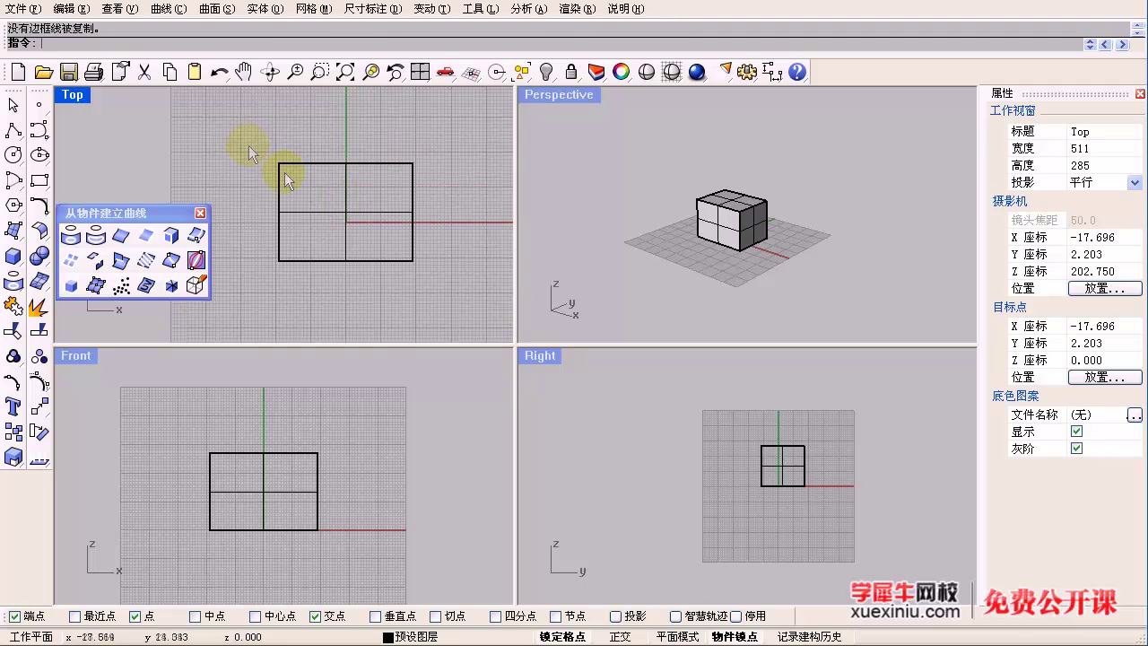
{"action": "left_click", "coordinate": [346, 212]}
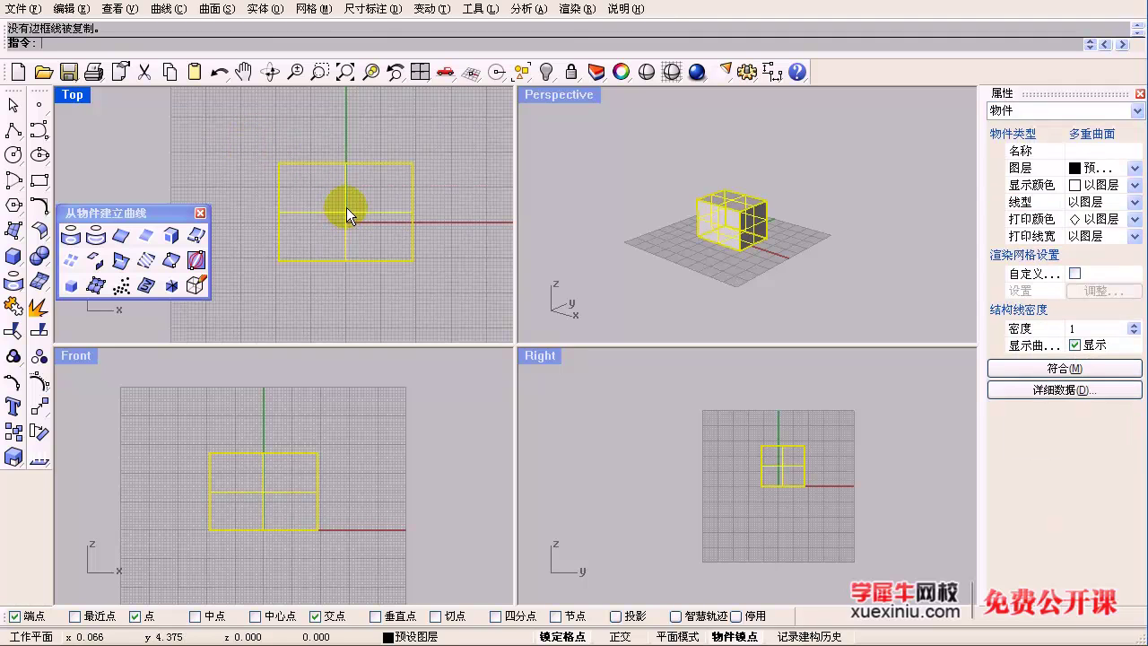
{"action": "left_click", "coordinate": [39, 308]}
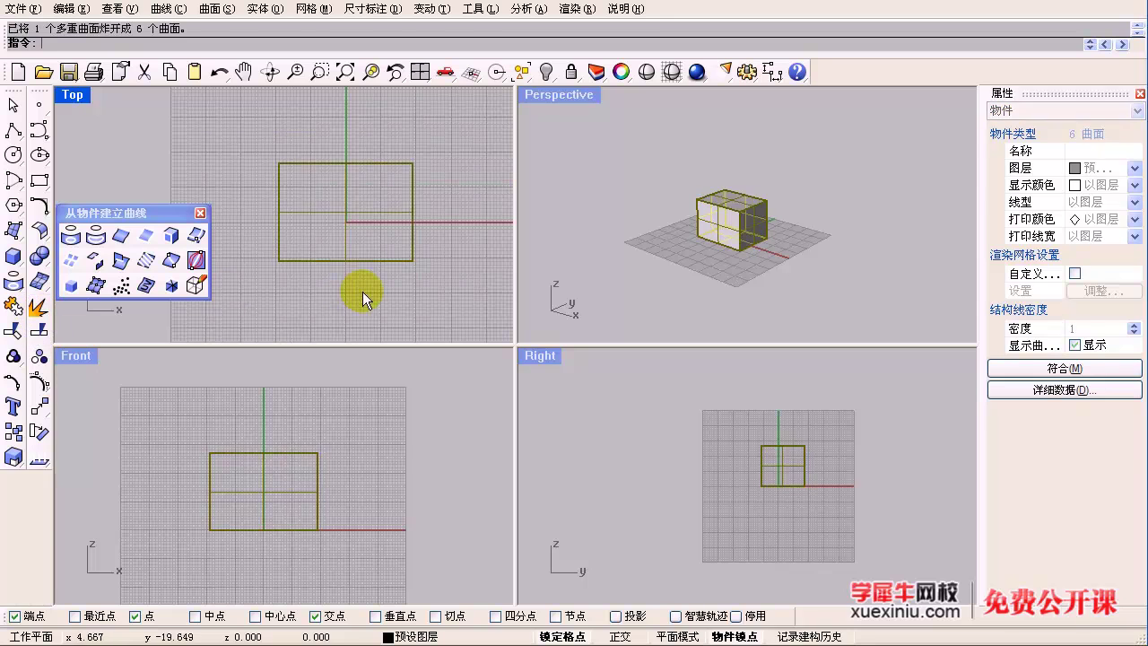
{"action": "left_click", "coordinate": [366, 215]}
{"action": "left_click", "coordinate": [466, 258]}
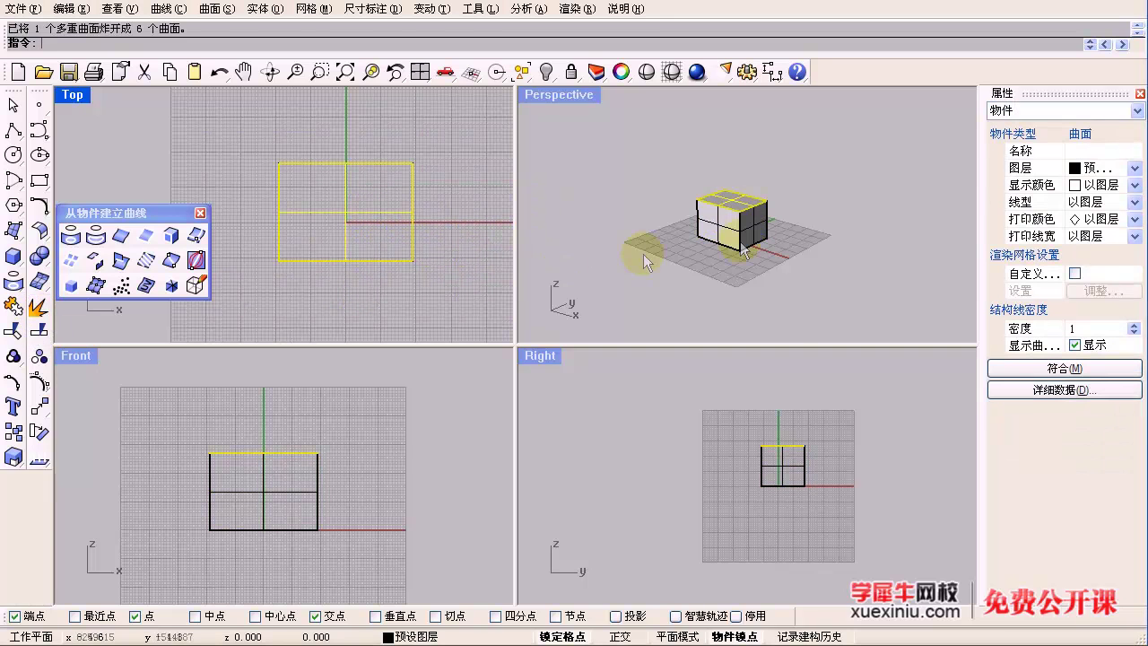
{"action": "scroll", "coordinate": [682, 233], "scroll_direction": "up", "scroll_amount": 4}
{"action": "left_click", "coordinate": [825, 215]}
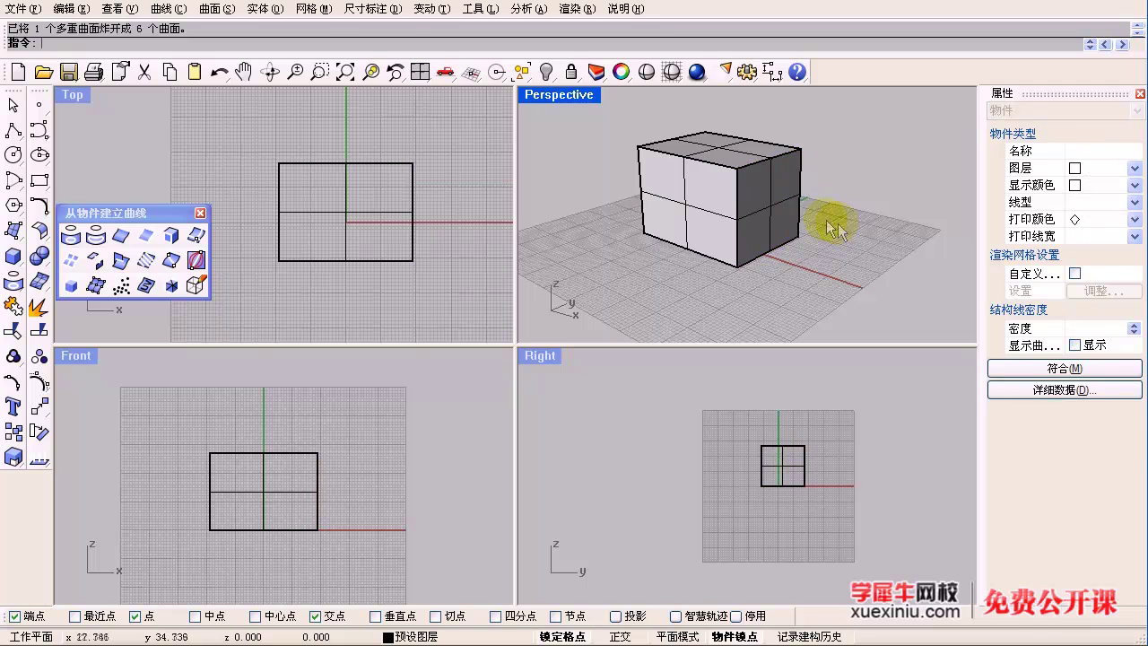
Step: Duplicate the borders of all six exploded box surfaces with DupBorder and clear the selection
{"action": "left_click", "coordinate": [375, 112]}
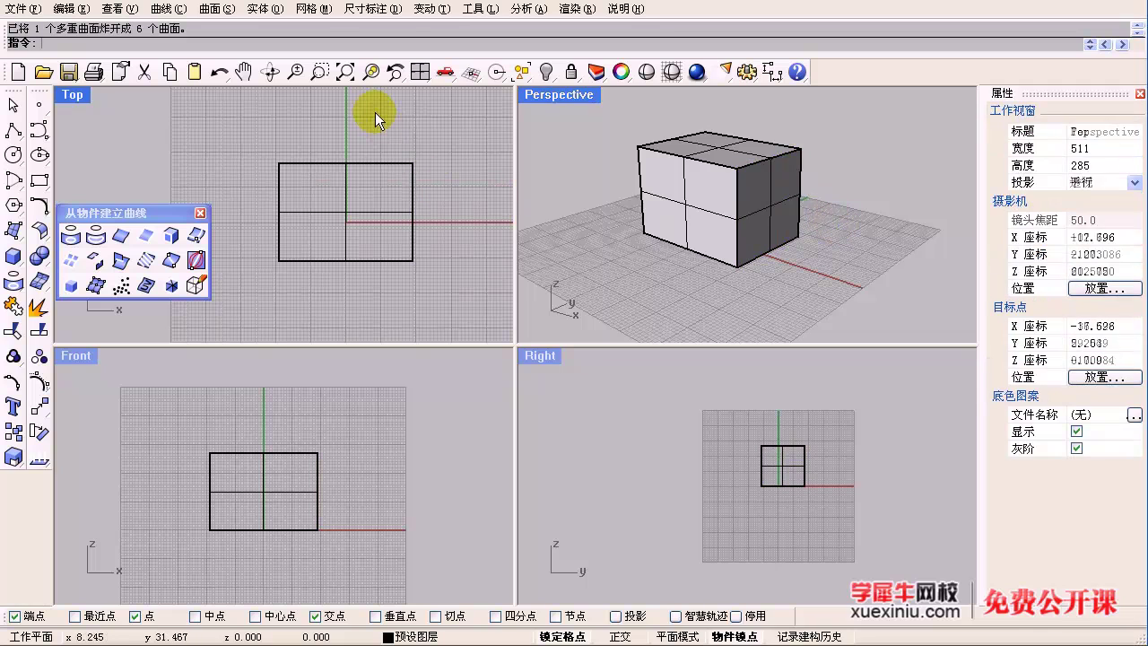
{"action": "left_click", "coordinate": [143, 233]}
{"action": "left_click_drag", "start_coordinate": [205, 114], "coordinate": [494, 288]}
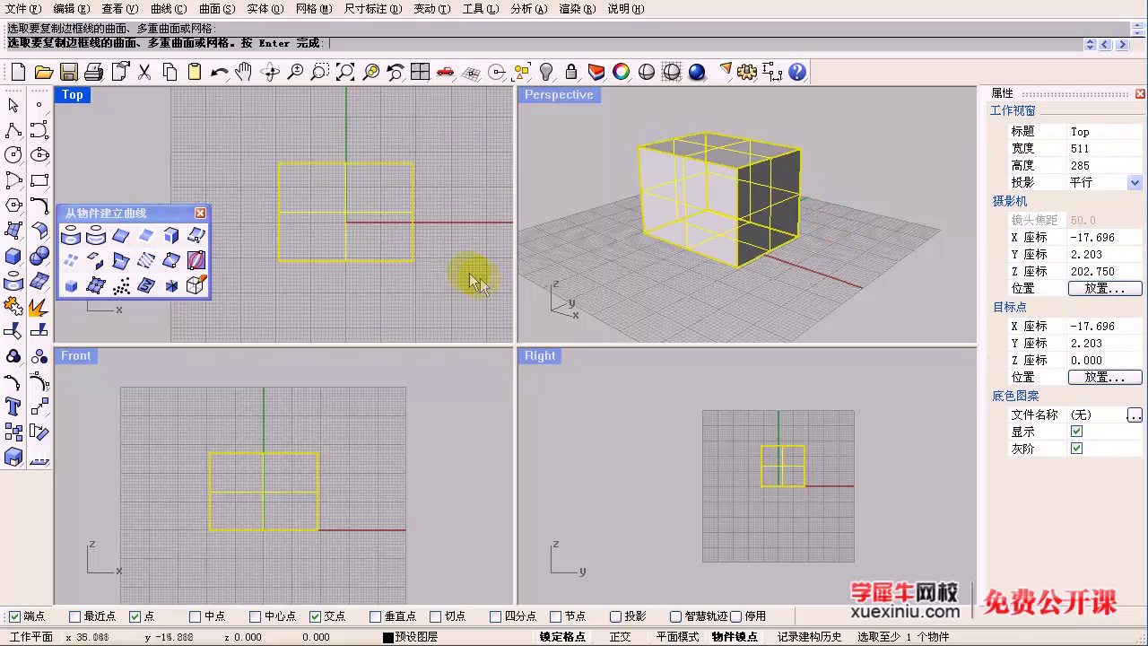
{"action": "right_click", "coordinate": [449, 255]}
{"action": "right_click_drag", "start_coordinate": [543, 242], "coordinate": [678, 228]}
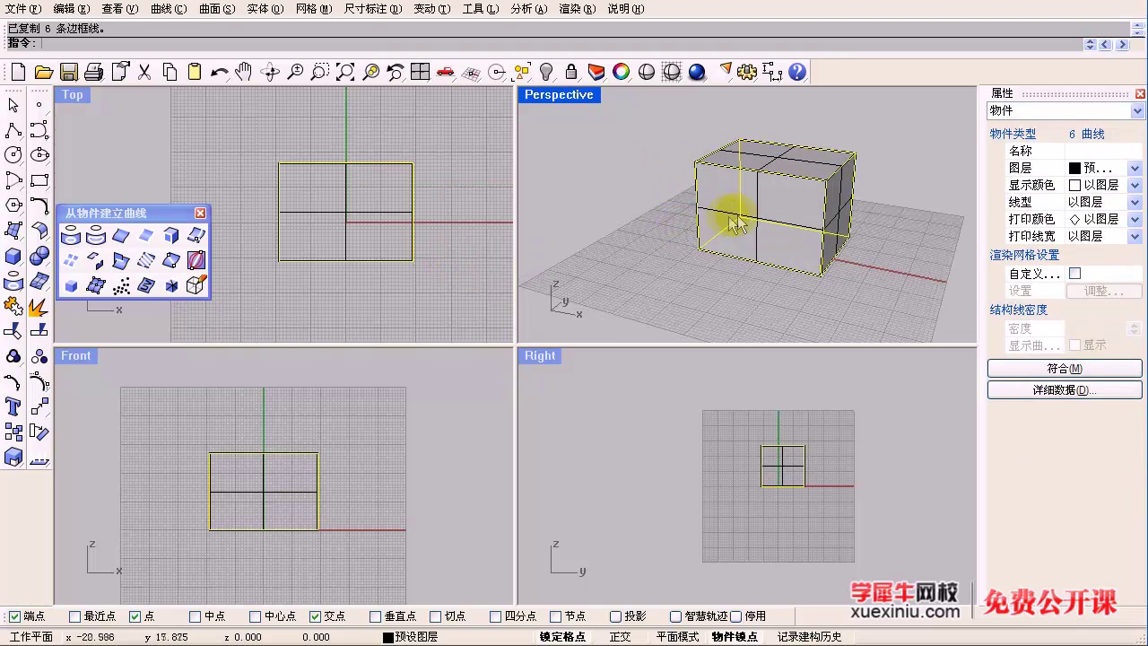
{"action": "left_click", "coordinate": [799, 207]}
{"action": "middle_click", "coordinate": [802, 208]}
{"action": "left_click", "coordinate": [666, 205]}
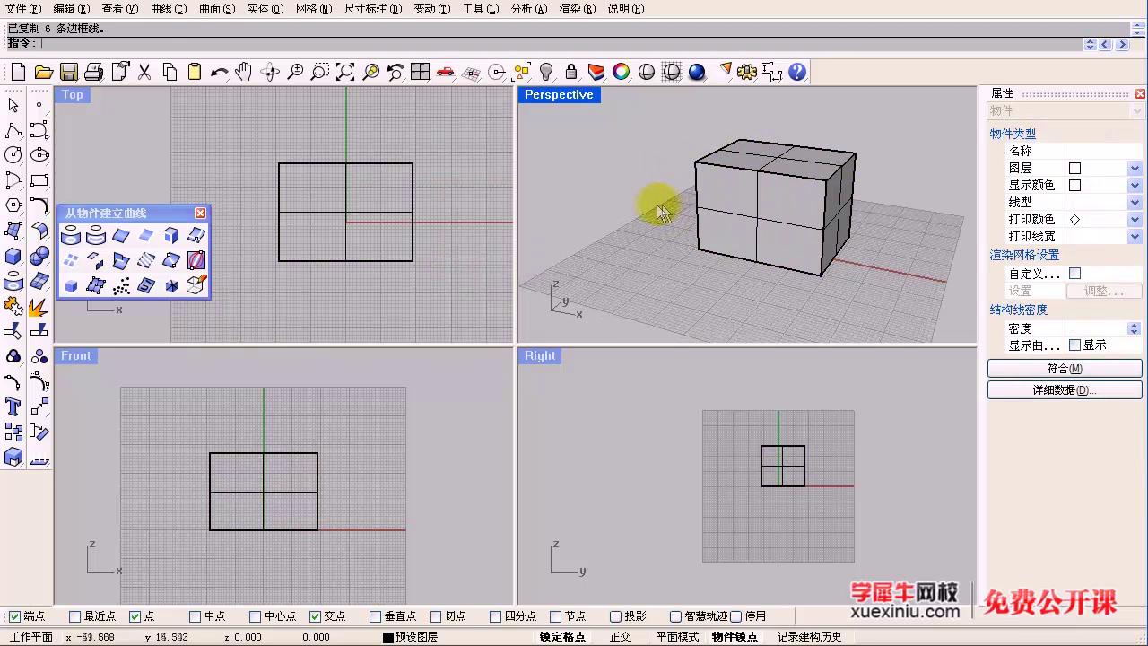
Step: Join the six box surfaces into one polysurface and select it
{"action": "key", "text": "ctrl+a"}
{"action": "middle_click", "coordinate": [703, 229]}
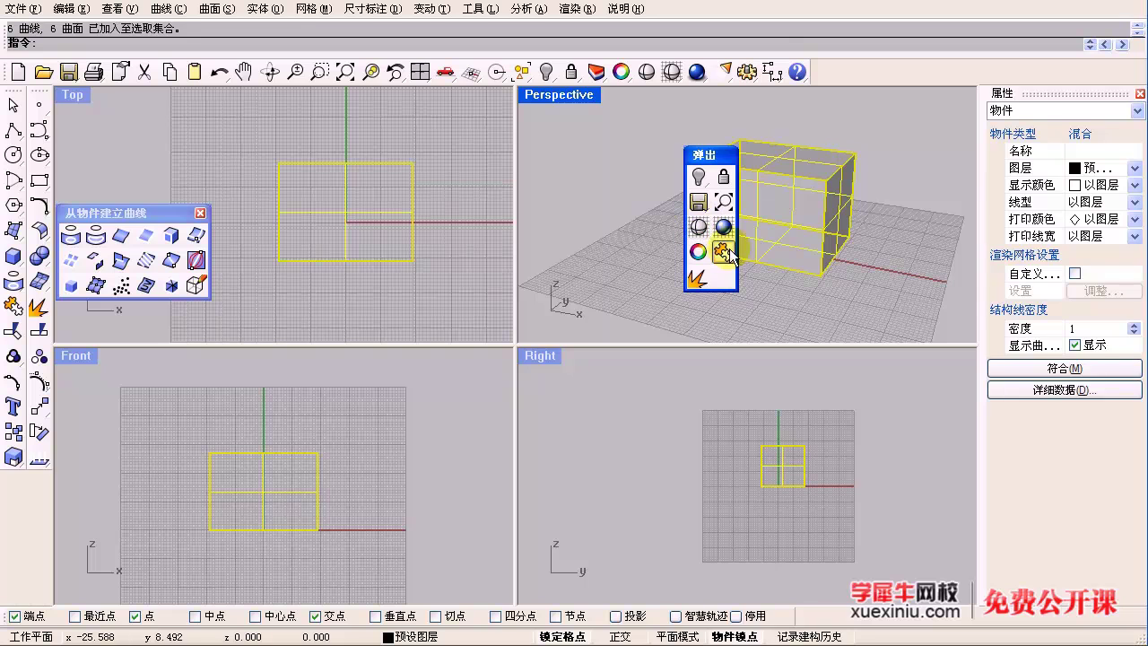
{"action": "left_click", "coordinate": [723, 252]}
{"action": "left_click", "coordinate": [788, 277]}
{"action": "left_click", "coordinate": [792, 229]}
Step: Hide the joined box and inspect the duplicated border curves on their own
{"action": "middle_click", "coordinate": [798, 209]}
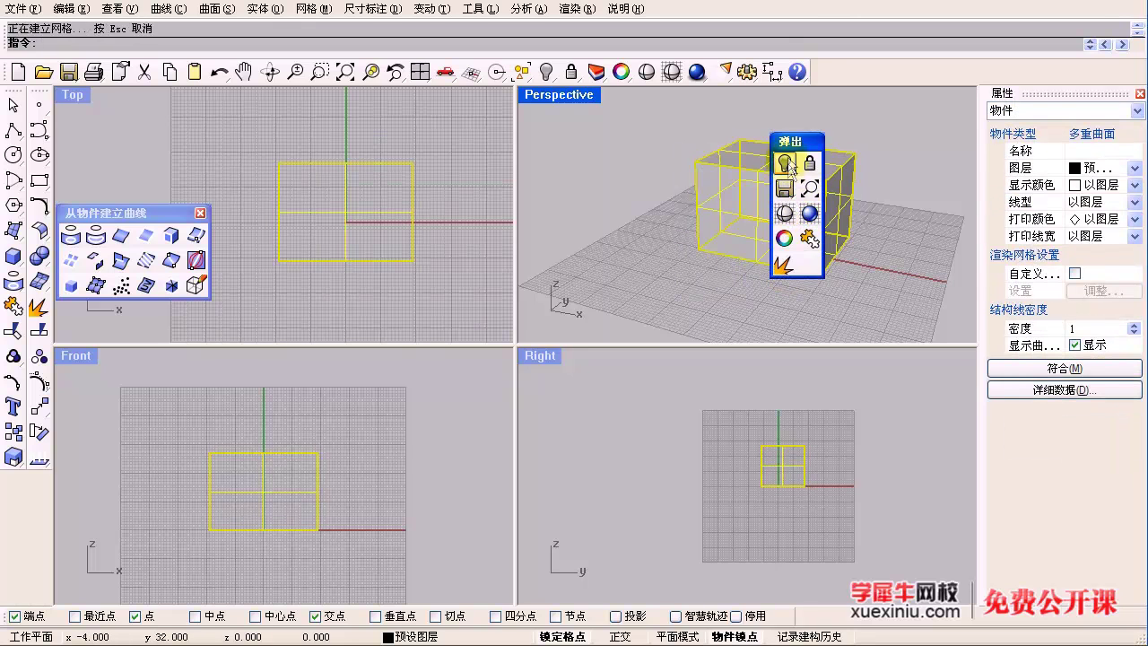
{"action": "left_click", "coordinate": [785, 163]}
{"action": "left_click", "coordinate": [725, 197]}
{"action": "left_click", "coordinate": [831, 184]}
{"action": "scroll", "coordinate": [832, 184], "scroll_direction": "down", "scroll_amount": 5}
{"action": "right_click_drag", "start_coordinate": [777, 196], "coordinate": [783, 212]}
{"action": "left_click_drag", "start_coordinate": [798, 209], "coordinate": [674, 130]}
{"action": "right_click_drag", "start_coordinate": [882, 283], "coordinate": [812, 241]}
{"action": "left_click", "coordinate": [742, 226]}
{"action": "right_click_drag", "start_coordinate": [742, 226], "coordinate": [634, 249]}
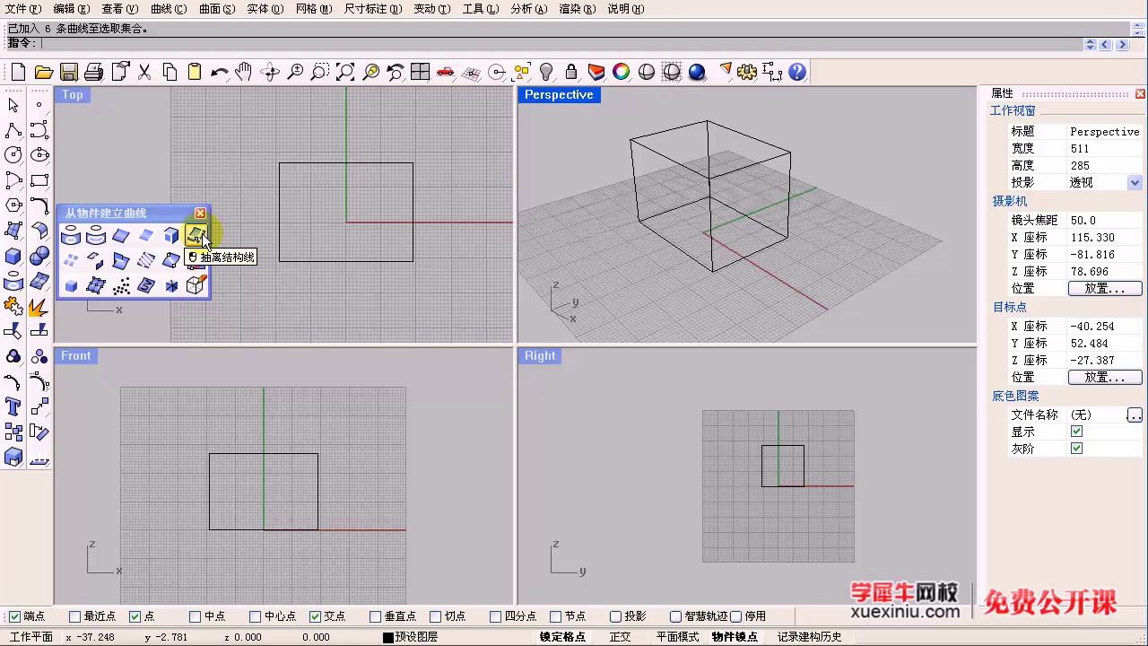
Step: Undo hiding and joining the box surfaces
{"action": "left_click", "coordinate": [297, 169]}
{"action": "left_click", "coordinate": [349, 122]}
{"action": "key", "text": "ctrl+z"}
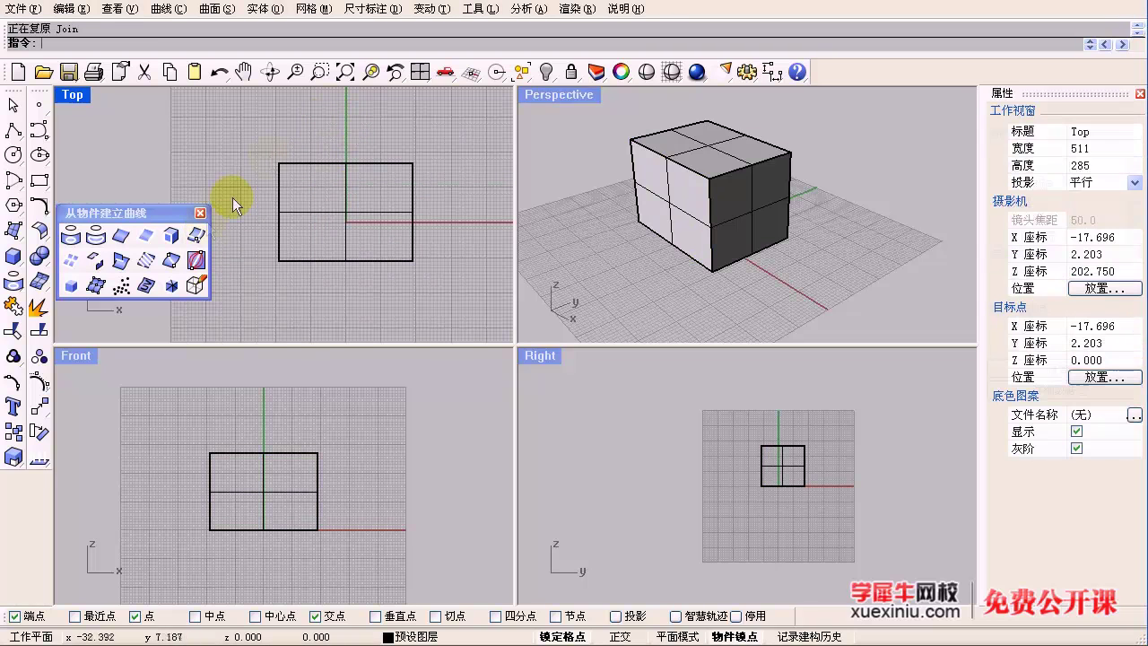
Step: Start ExtractIsoCurve on the box's front face, preview the U-direction isocurves and toggle the direction to V
{"action": "left_click", "coordinate": [199, 235]}
{"action": "right_click_drag", "start_coordinate": [539, 279], "coordinate": [735, 237]}
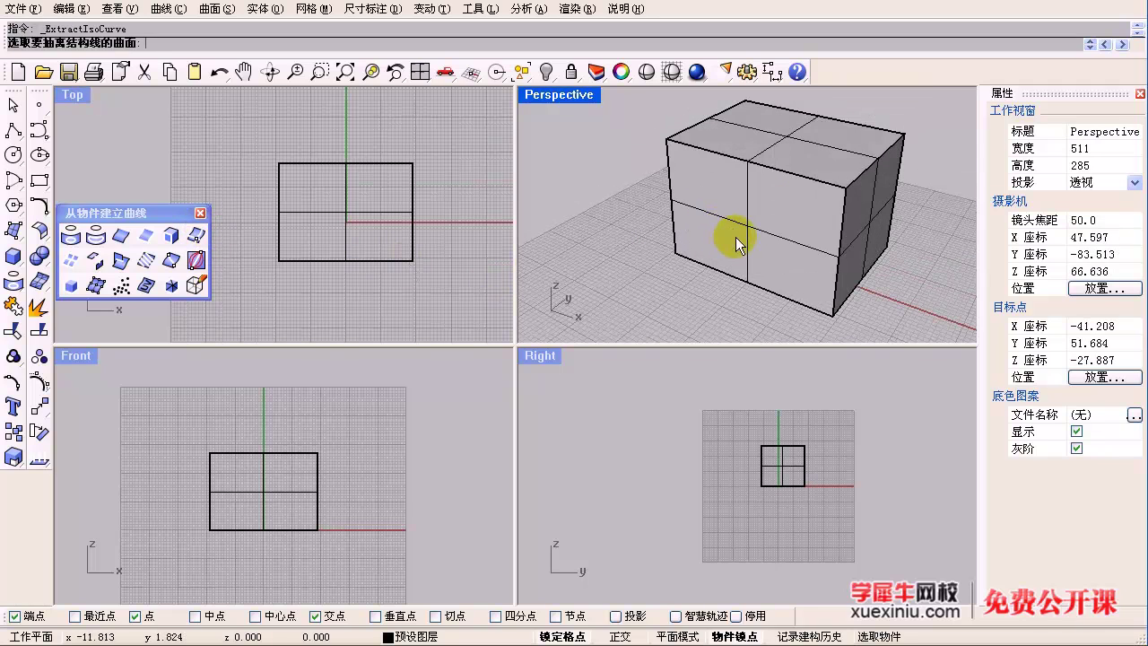
{"action": "left_click", "coordinate": [737, 235]}
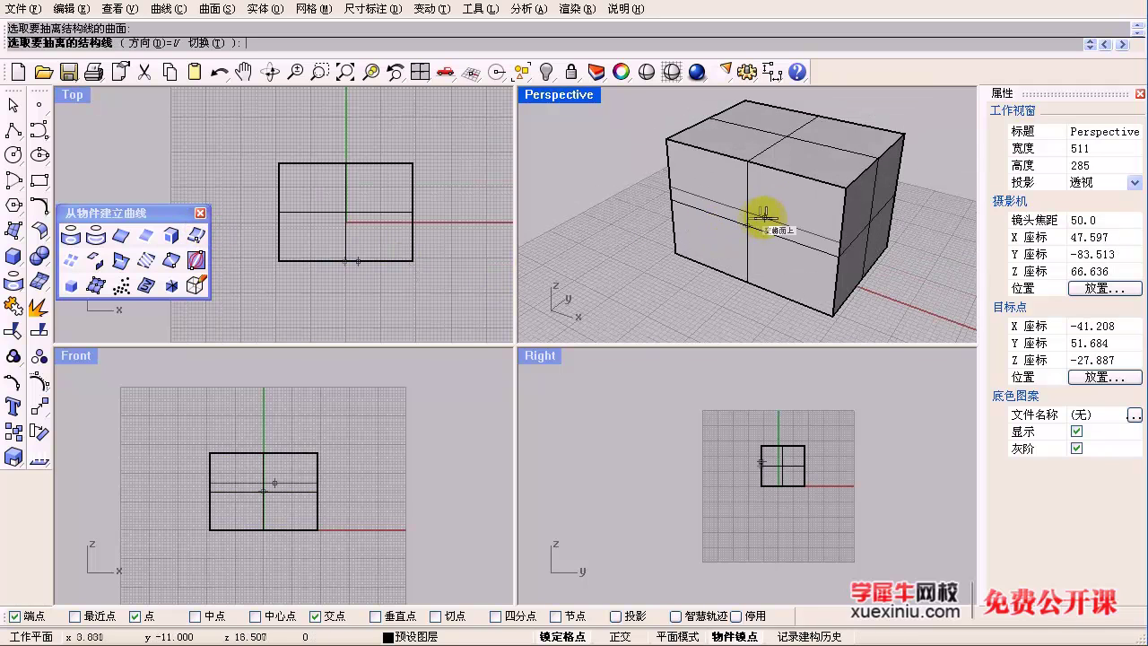
{"action": "scroll", "coordinate": [765, 199], "scroll_direction": "up", "scroll_amount": 2}
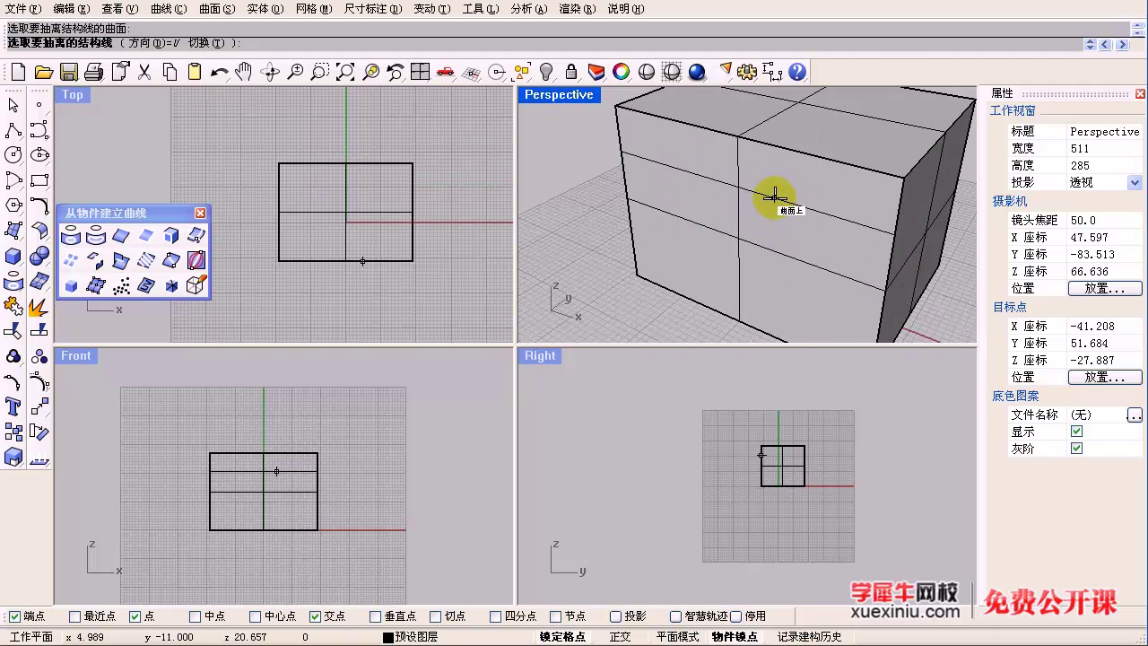
{"action": "scroll", "coordinate": [761, 199], "scroll_direction": "up", "scroll_amount": 2}
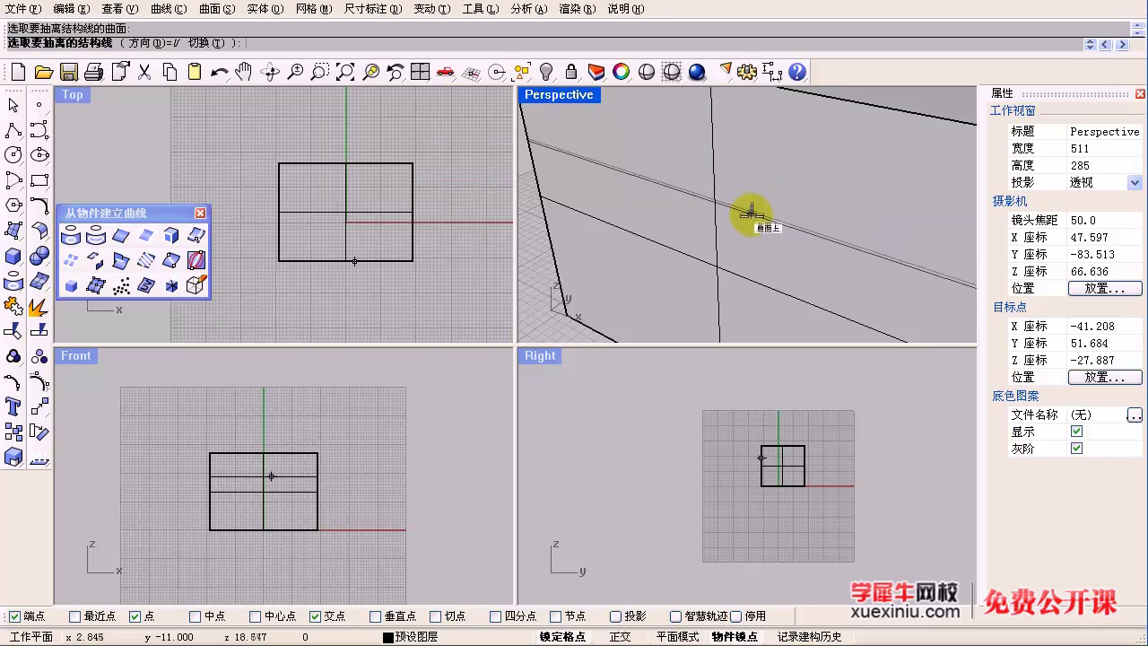
{"action": "scroll", "coordinate": [756, 217], "scroll_direction": "down", "scroll_amount": 4}
{"action": "scroll", "coordinate": [762, 208], "scroll_direction": "up", "scroll_amount": 1}
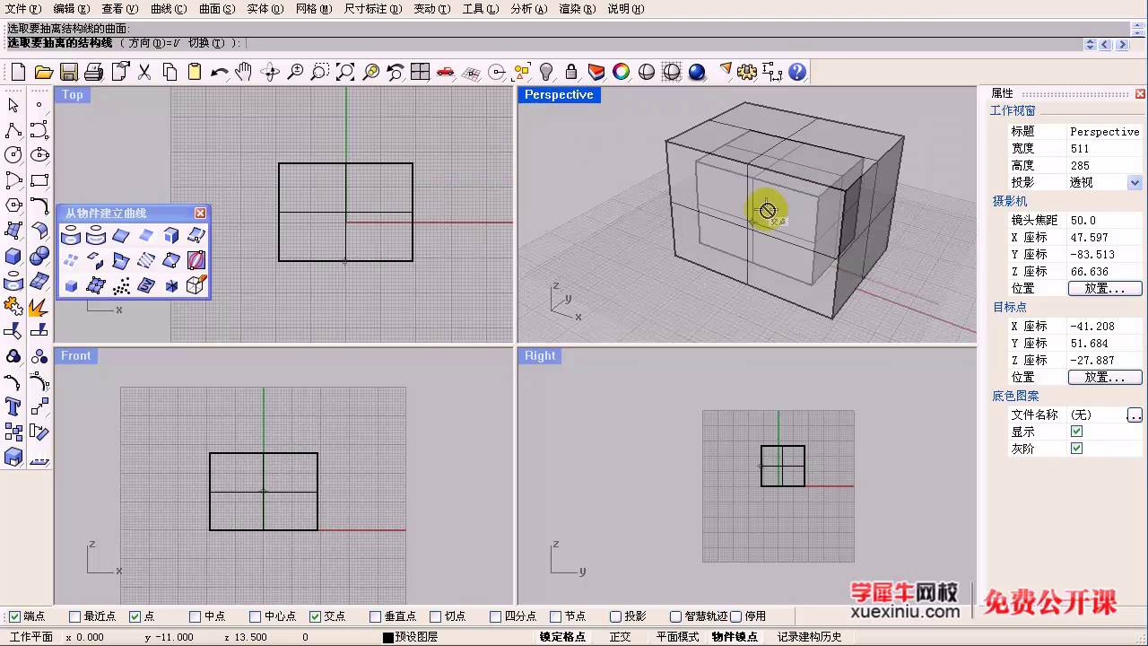
{"action": "scroll", "coordinate": [764, 209], "scroll_direction": "up", "scroll_amount": 2}
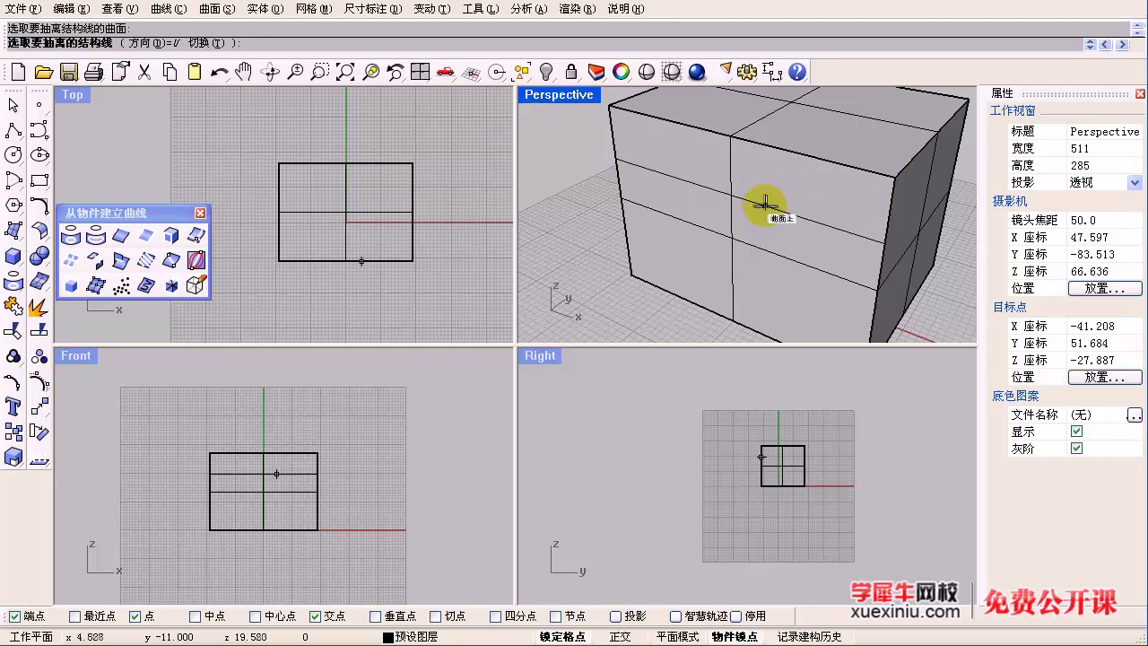
{"action": "left_click", "coordinate": [212, 44]}
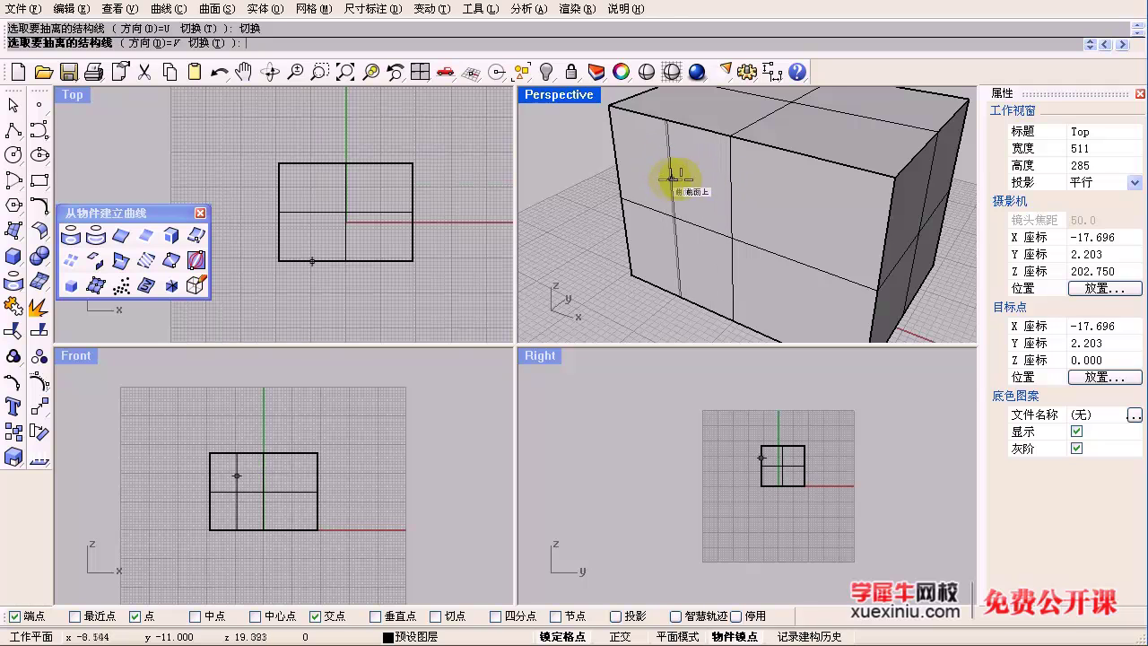
Step: Extract vertical V-direction isocurves at six positions across the box's front face and finish the command
{"action": "scroll", "coordinate": [759, 194], "scroll_direction": "down", "scroll_amount": 2}
{"action": "scroll", "coordinate": [763, 189], "scroll_direction": "up", "scroll_amount": 5}
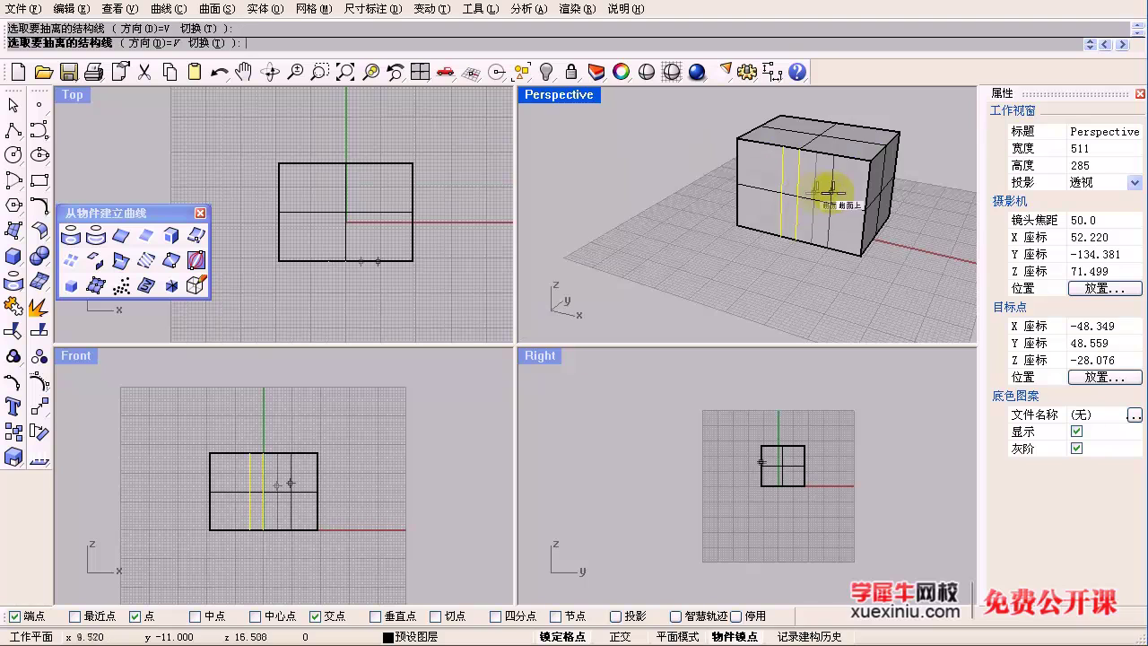
{"action": "left_click", "coordinate": [834, 192]}
{"action": "left_click", "coordinate": [818, 190]}
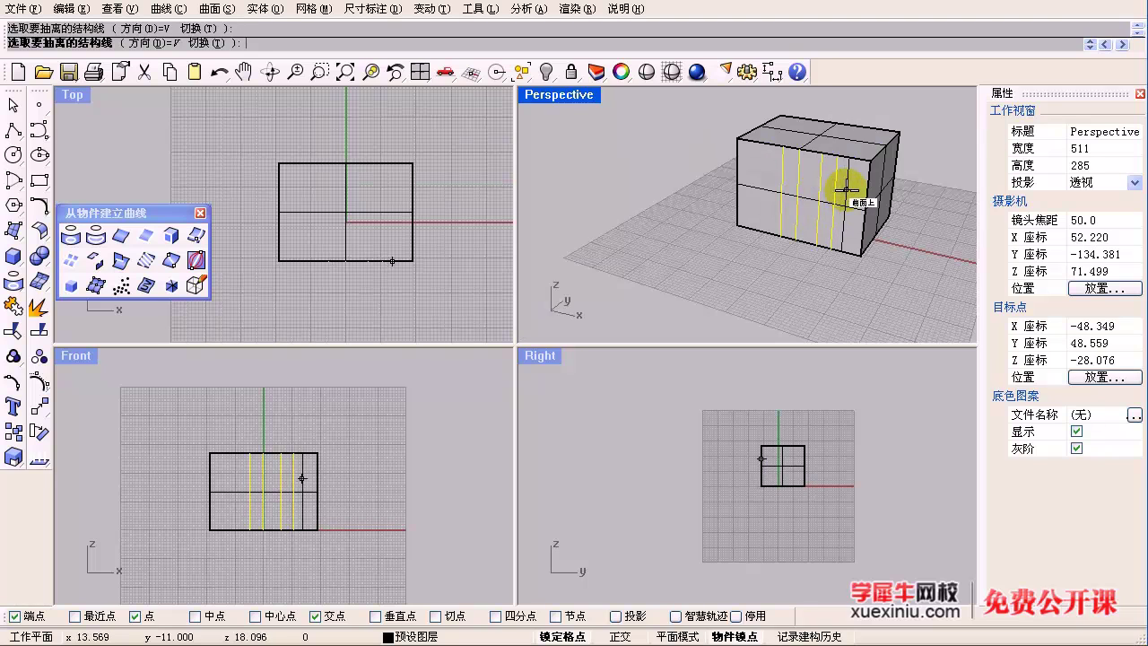
{"action": "left_click", "coordinate": [863, 207]}
{"action": "left_click", "coordinate": [764, 183]}
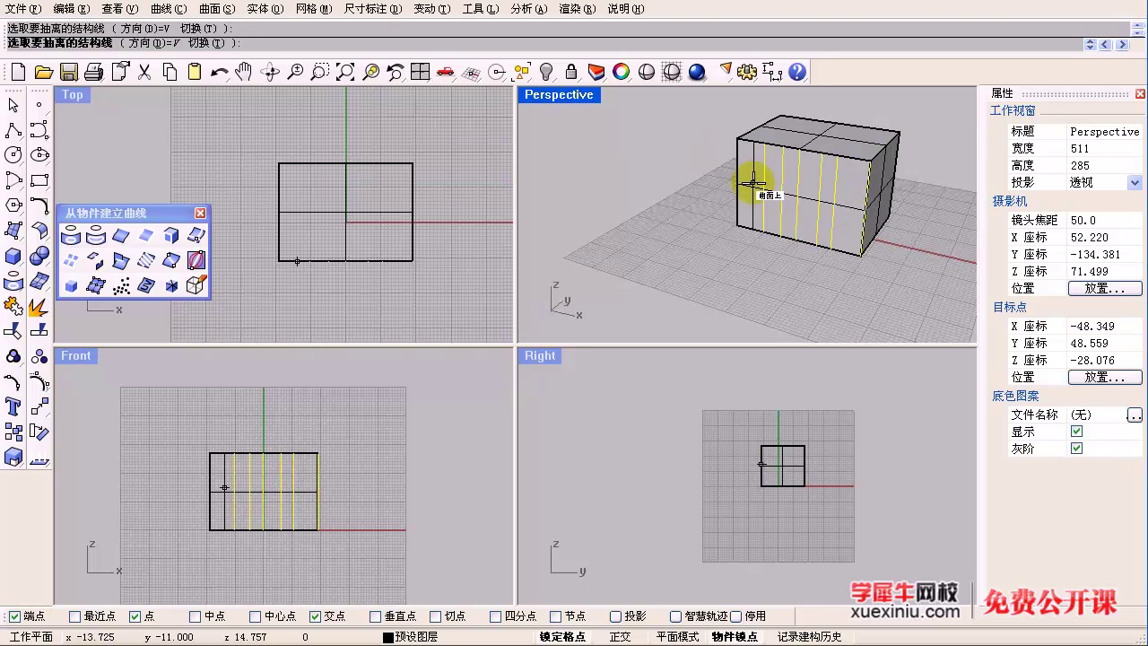
{"action": "left_click", "coordinate": [359, 242]}
{"action": "right_click", "coordinate": [295, 162]}
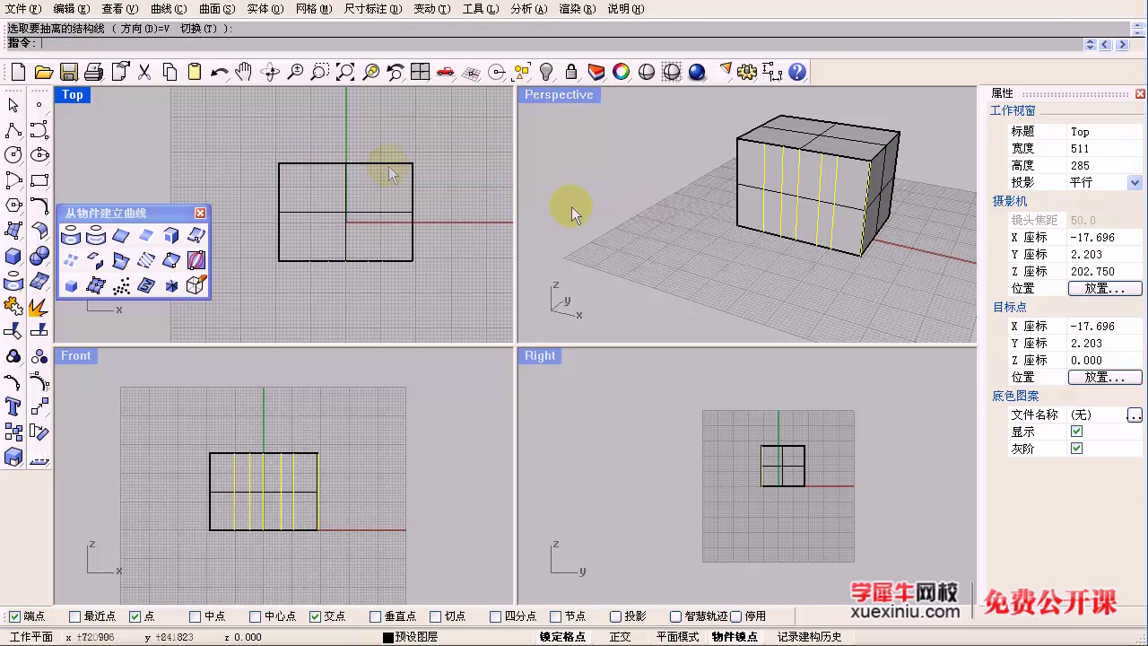
Step: Create a second box overlapping the first, with its opposite base corner at 47, 6 in the Front view and its height set in the Top view
{"action": "left_click", "coordinate": [752, 238]}
{"action": "scroll", "coordinate": [750, 246], "scroll_direction": "up", "scroll_amount": 3}
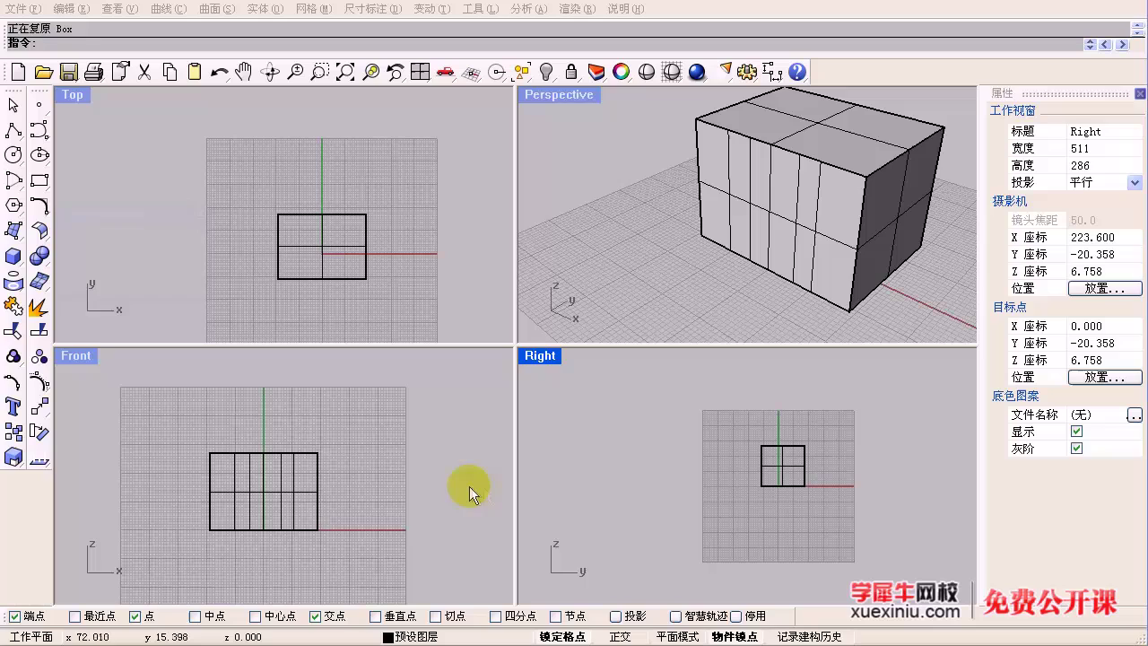
{"action": "left_click", "coordinate": [469, 486]}
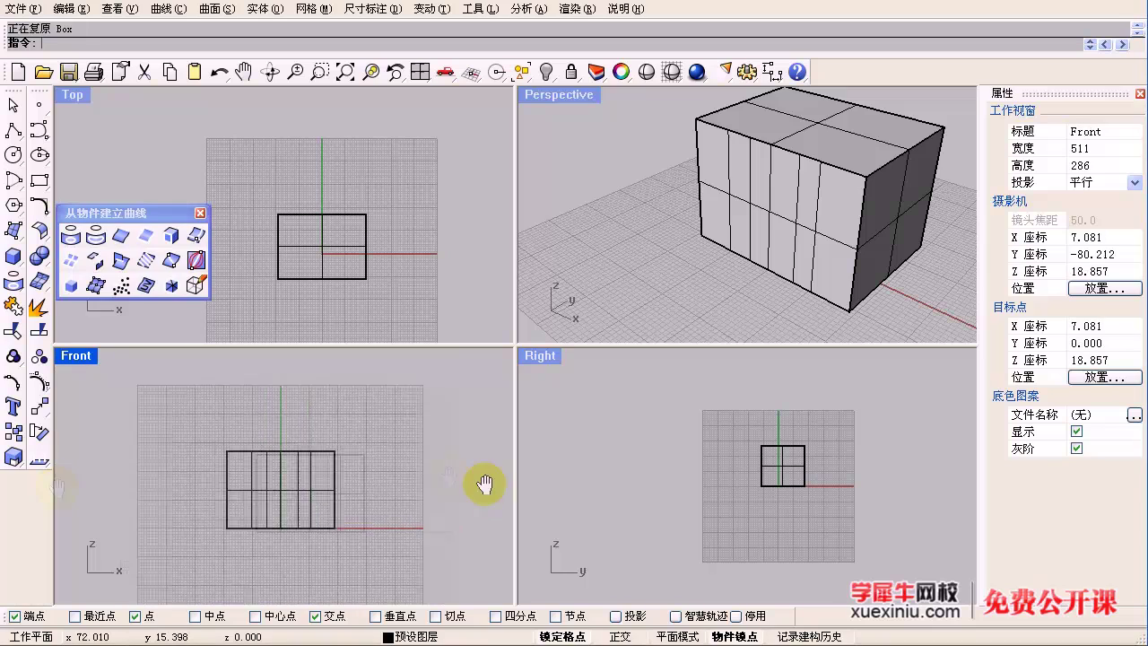
{"action": "left_click", "coordinate": [119, 261]}
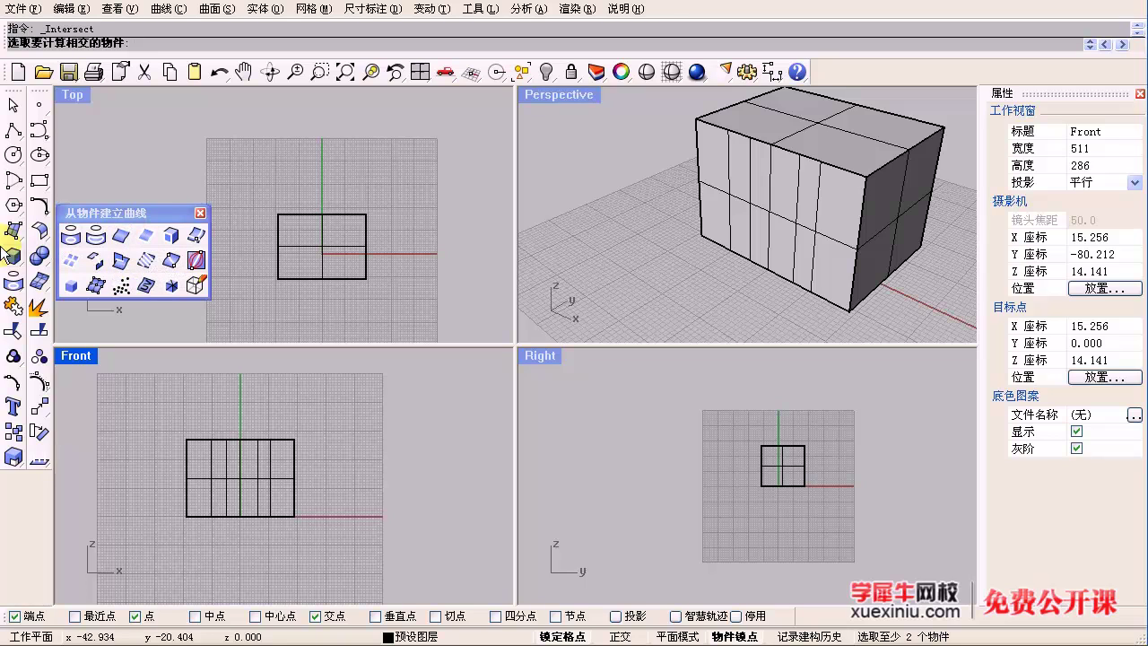
{"action": "left_click", "coordinate": [14, 254]}
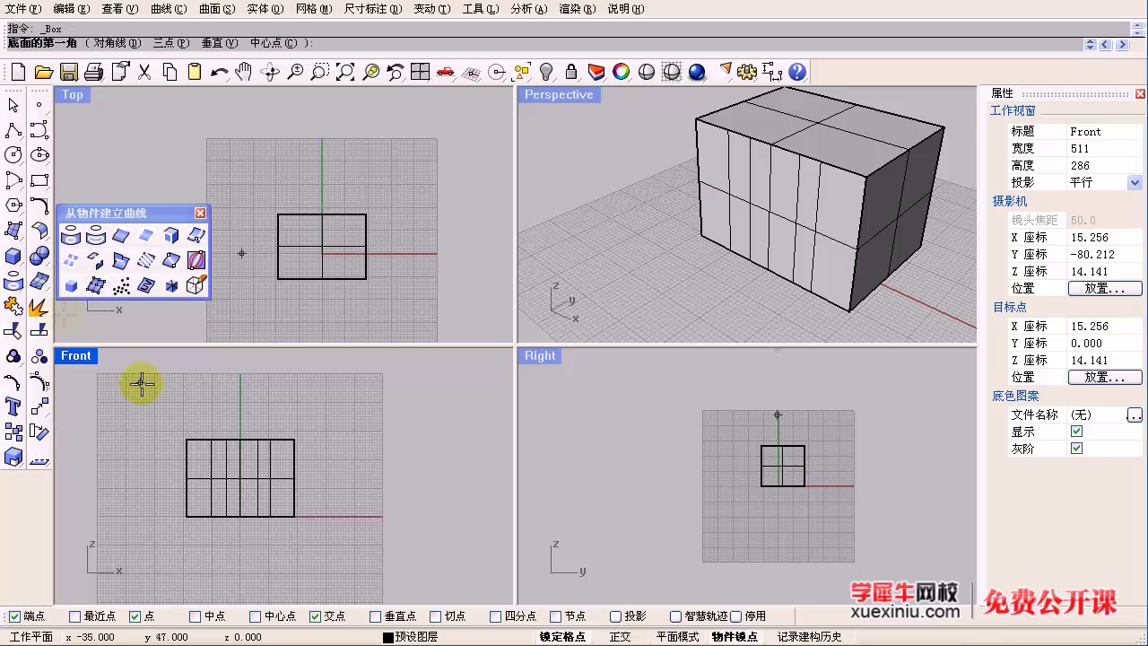
{"action": "left_click", "coordinate": [271, 409]}
{"action": "left_click", "coordinate": [374, 499]}
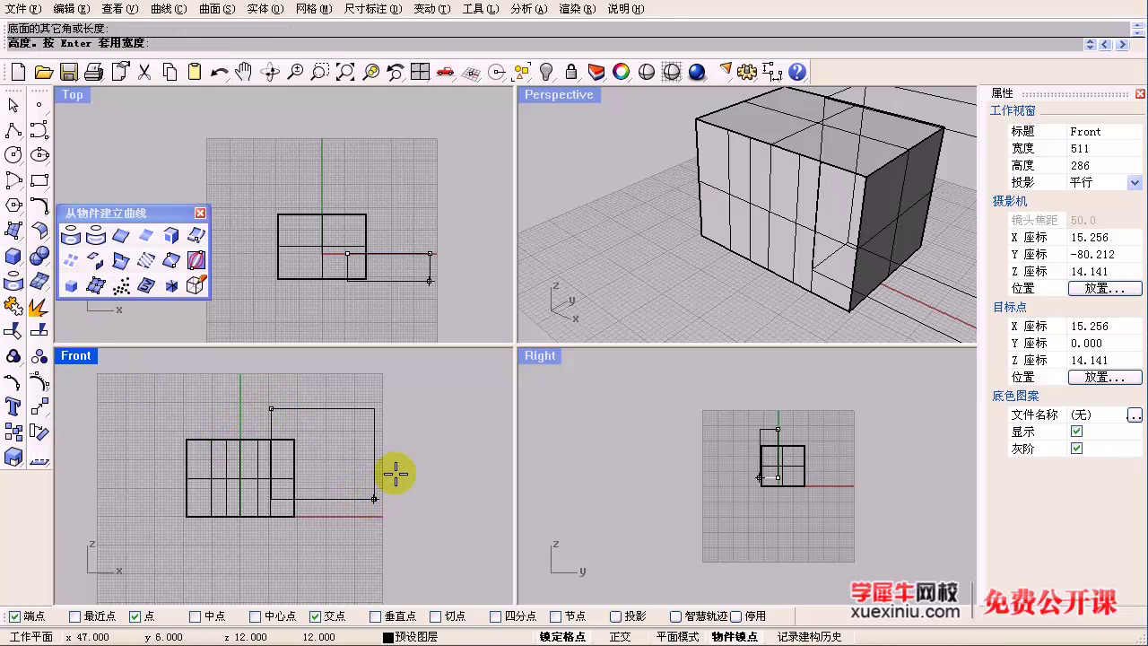
{"action": "left_click", "coordinate": [431, 315]}
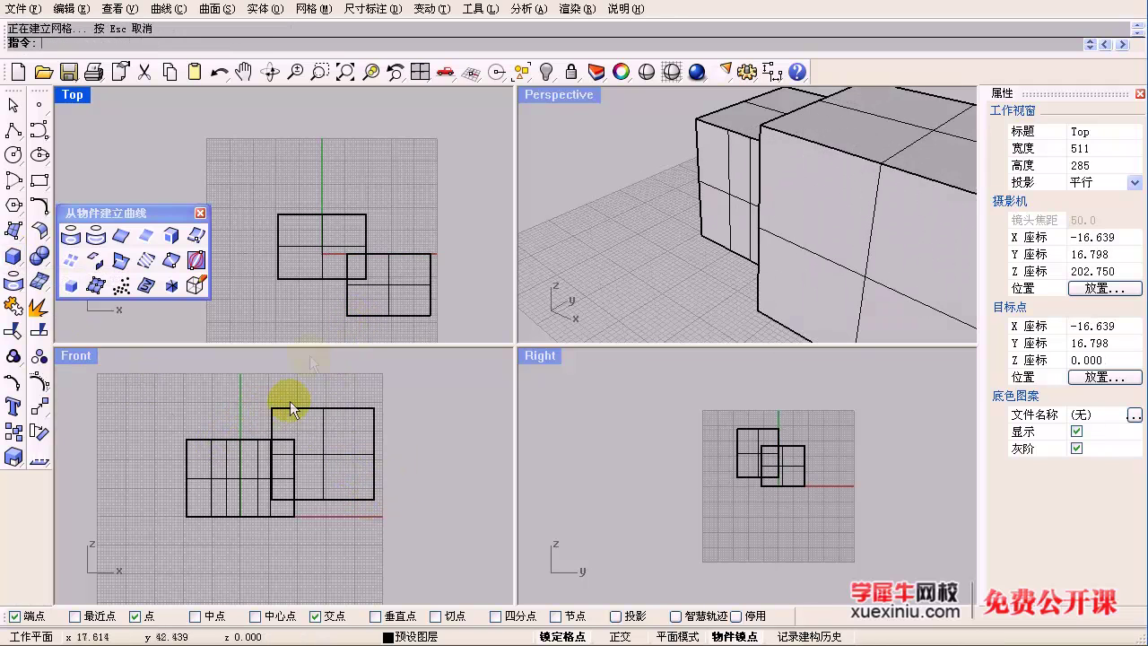
Step: Select the first box's surfaces together with their curves and join them so the surfaces form one polysurface
{"action": "left_click", "coordinate": [229, 440]}
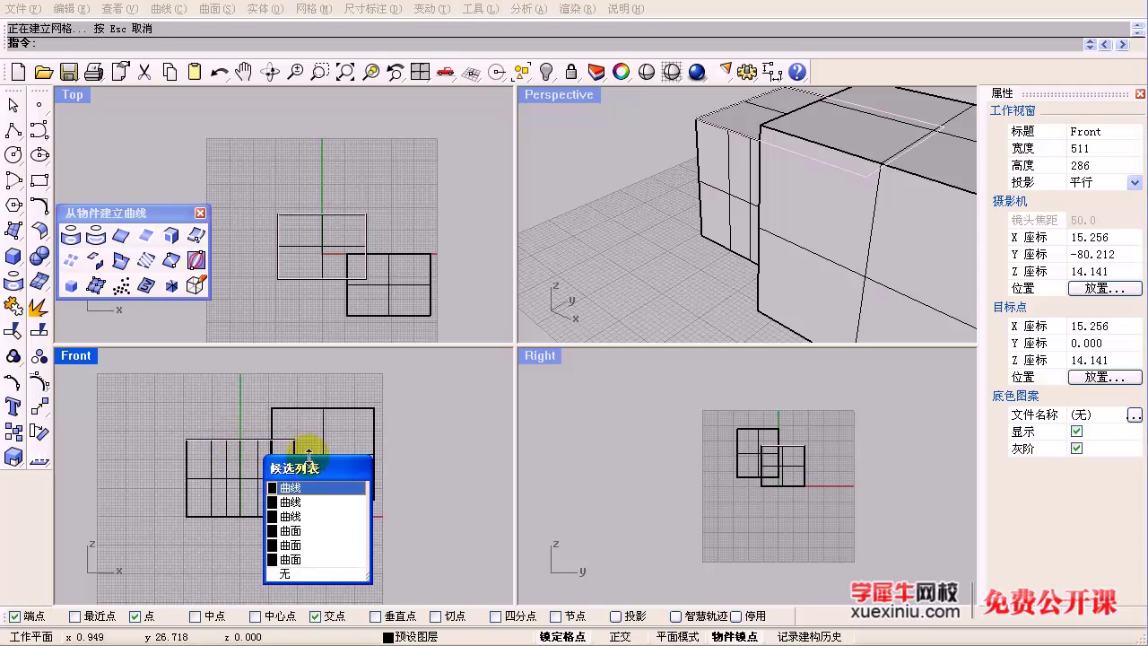
{"action": "left_click_drag", "start_coordinate": [143, 425], "coordinate": [315, 554]}
{"action": "middle_click", "coordinate": [313, 543]}
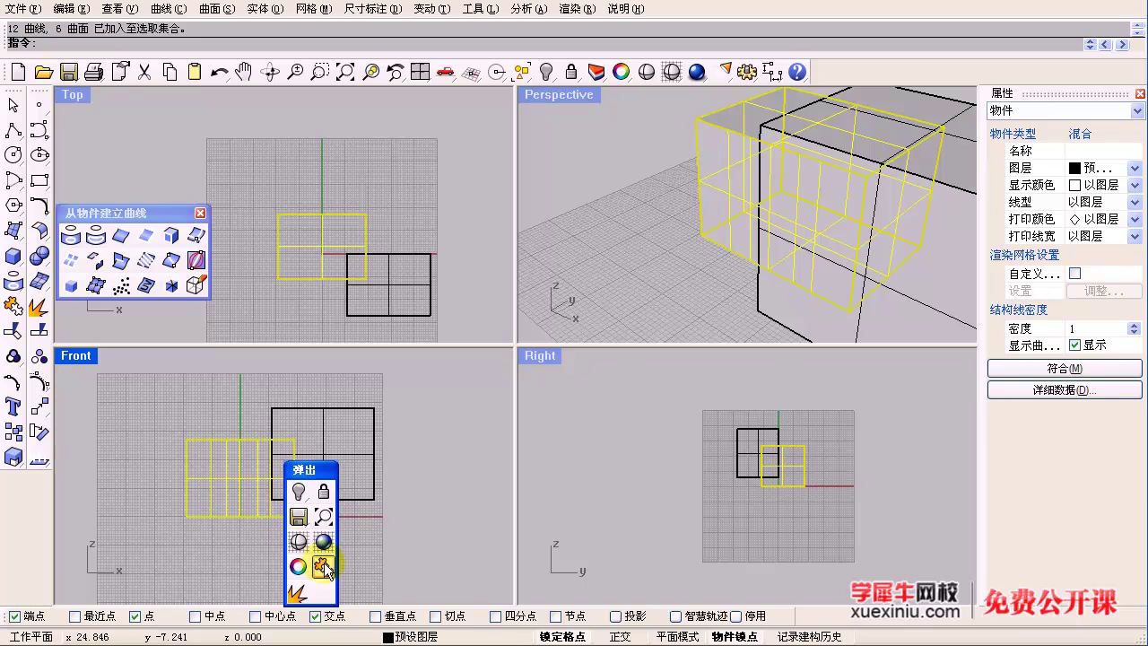
{"action": "left_click", "coordinate": [323, 563]}
Step: Lock both boxes so that only the loose curves stay selectable
{"action": "left_click", "coordinate": [323, 231]}
{"action": "middle_click", "coordinate": [332, 243]}
{"action": "left_click", "coordinate": [348, 201]}
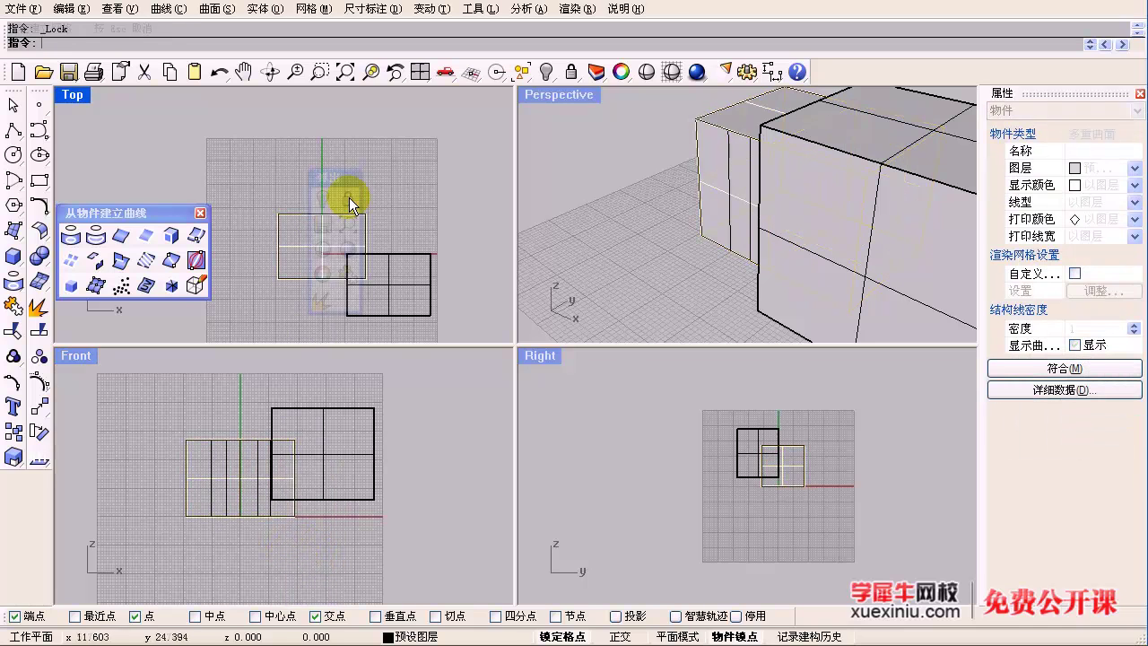
{"action": "left_click", "coordinate": [390, 278]}
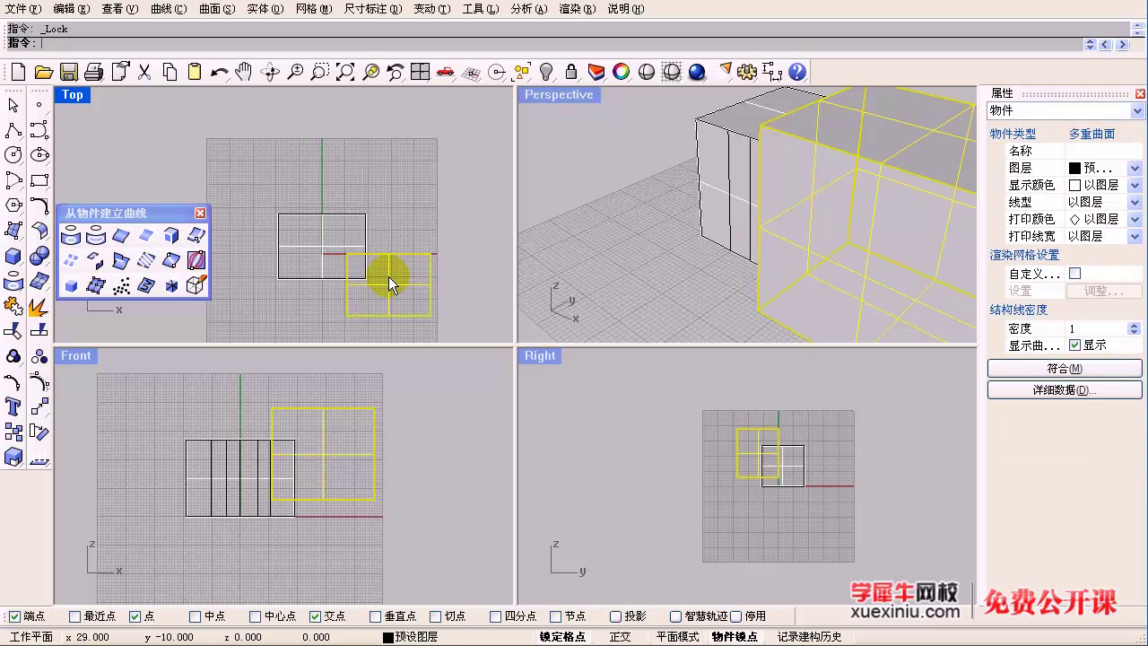
{"action": "key", "text": "Escape"}
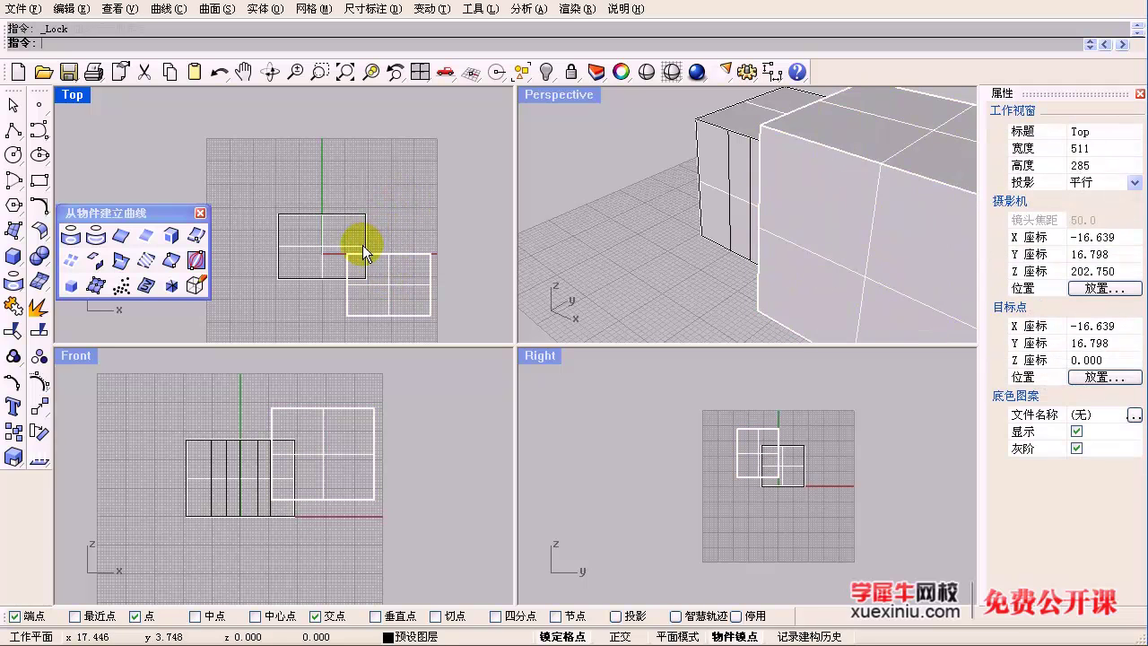
Step: Delete all the unlocked border curves and isocurves, and unlock both boxes
{"action": "key", "text": "ctrl+a"}
{"action": "key", "text": "Delete"}
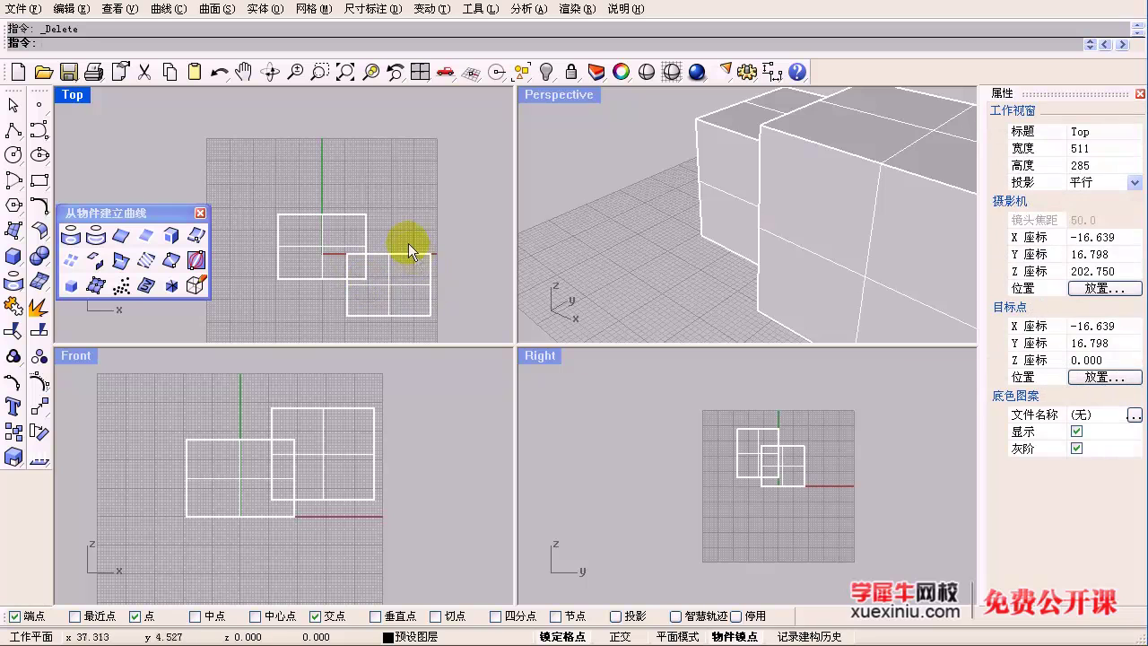
{"action": "middle_click", "coordinate": [408, 244]}
{"action": "right_click", "coordinate": [421, 199]}
Step: Create the intersection curve between the two overlapping boxes with Intersect
{"action": "right_click_drag", "start_coordinate": [830, 187], "coordinate": [784, 215], "text": "shift"}
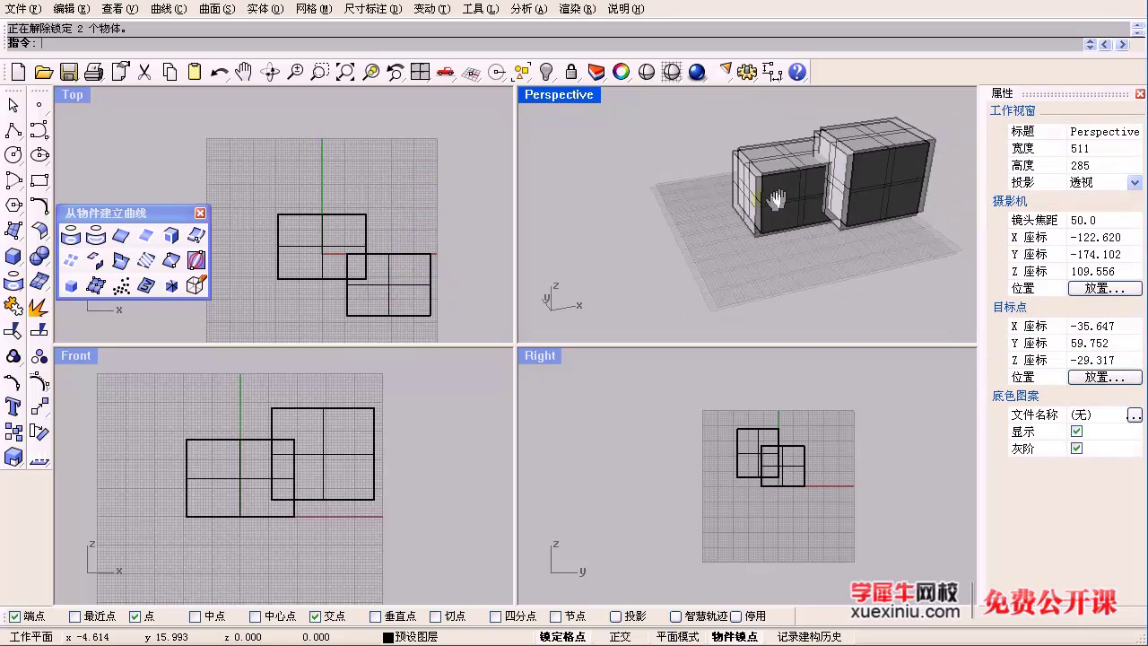
{"action": "scroll", "coordinate": [827, 182], "scroll_direction": "up", "scroll_amount": 4}
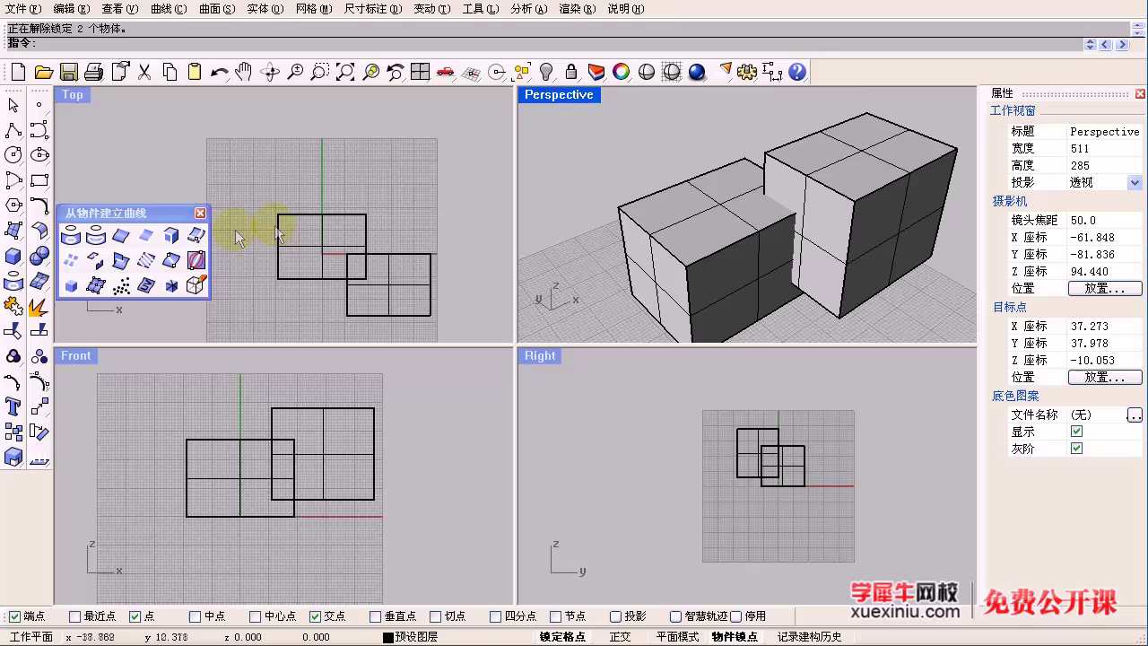
{"action": "left_click", "coordinate": [123, 261]}
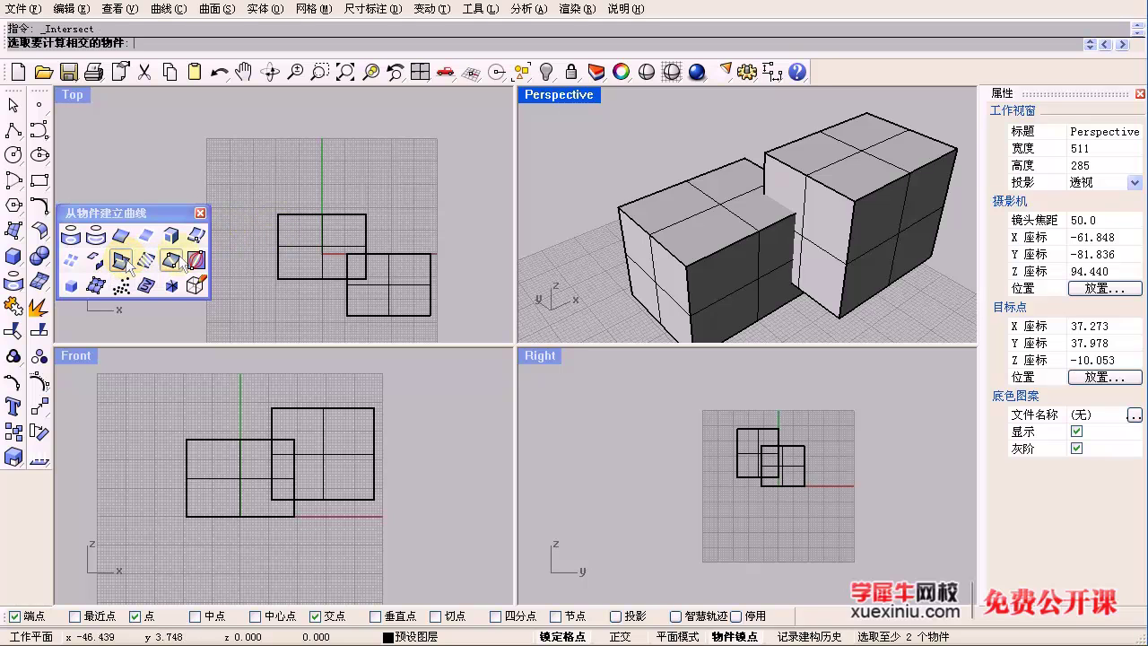
{"action": "left_click", "coordinate": [644, 236]}
{"action": "left_click", "coordinate": [857, 198]}
{"action": "right_click", "coordinate": [858, 197]}
{"action": "right_click_drag", "start_coordinate": [802, 192], "coordinate": [744, 198]}
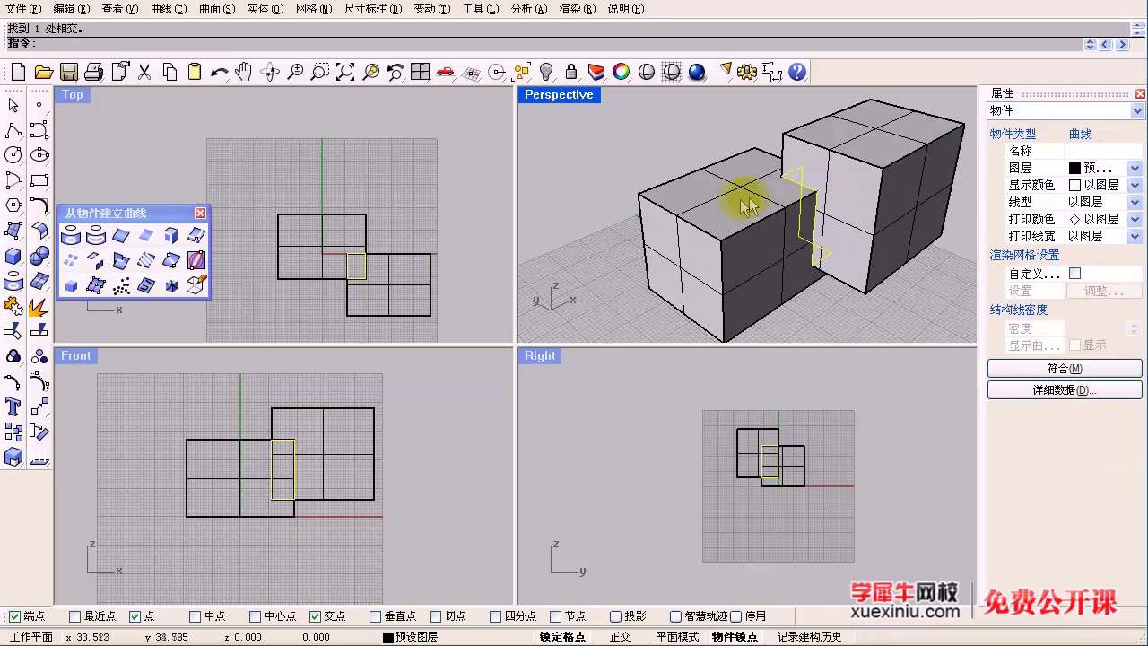
Step: Hide both boxes so that only their intersection curve remains in view
{"action": "left_click", "coordinate": [741, 199]}
{"action": "middle_click", "coordinate": [733, 199]}
{"action": "left_click", "coordinate": [713, 157]}
{"action": "left_click", "coordinate": [855, 152]}
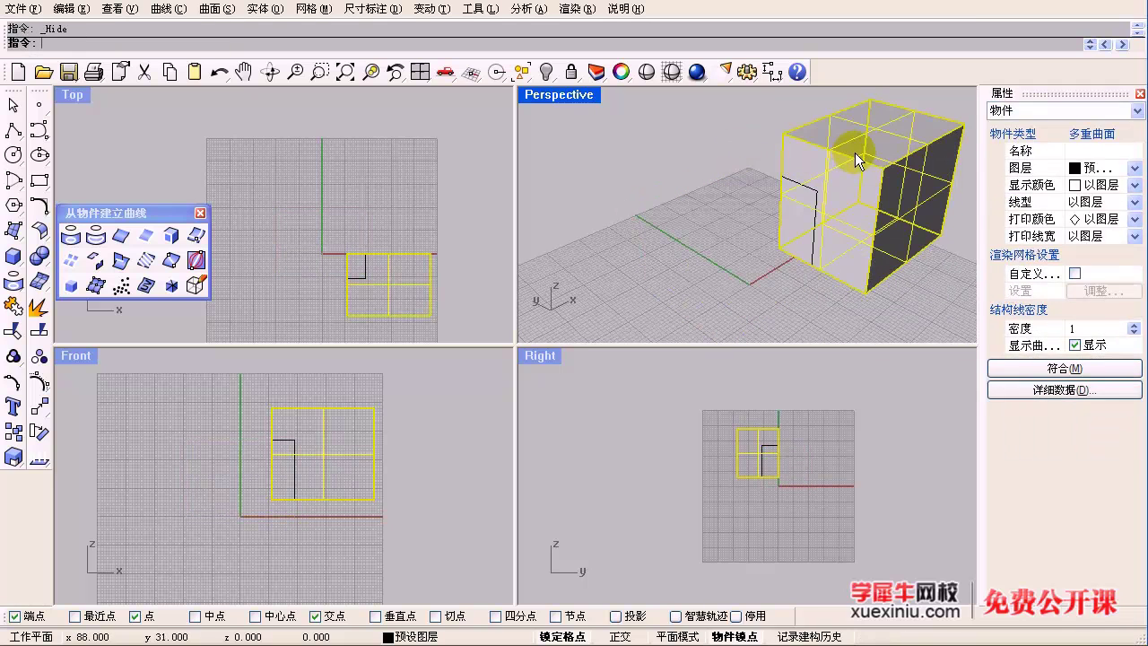
{"action": "key", "text": "ctrl+h"}
Step: Select the intersection curve and examine its closed shape from several angles in the perspective view
{"action": "right_click_drag", "start_coordinate": [846, 206], "coordinate": [879, 316]}
{"action": "left_click_drag", "start_coordinate": [878, 310], "coordinate": [877, 309]}
{"action": "right_click_drag", "start_coordinate": [868, 305], "coordinate": [698, 208]}
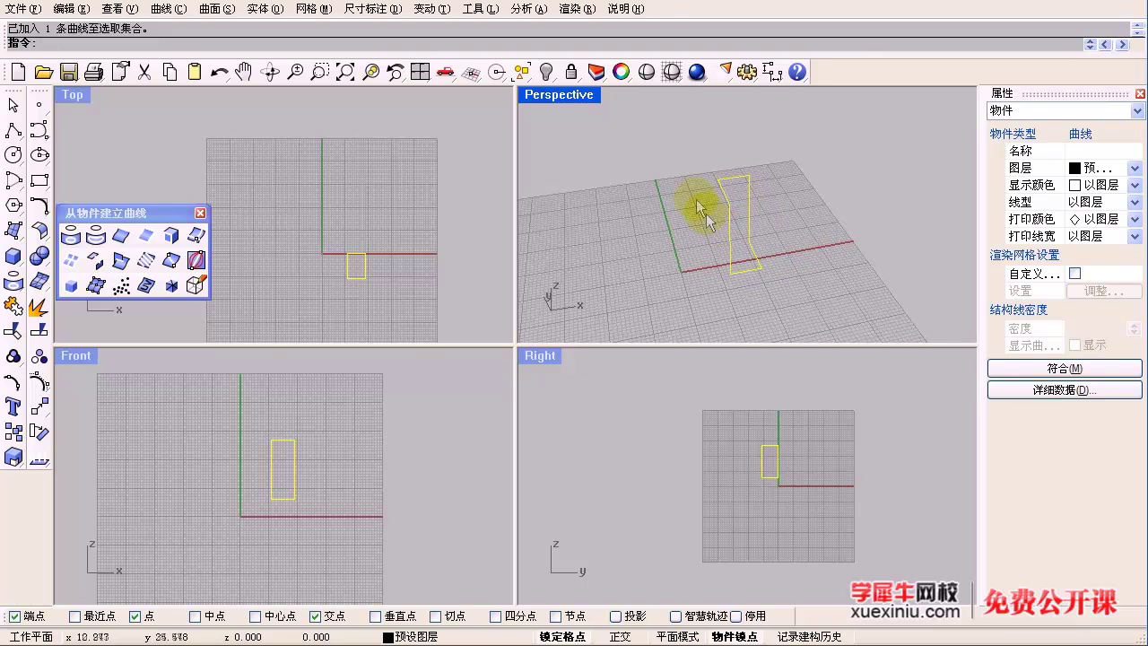
{"action": "left_click", "coordinate": [697, 199]}
{"action": "left_click_drag", "start_coordinate": [679, 151], "coordinate": [897, 320]}
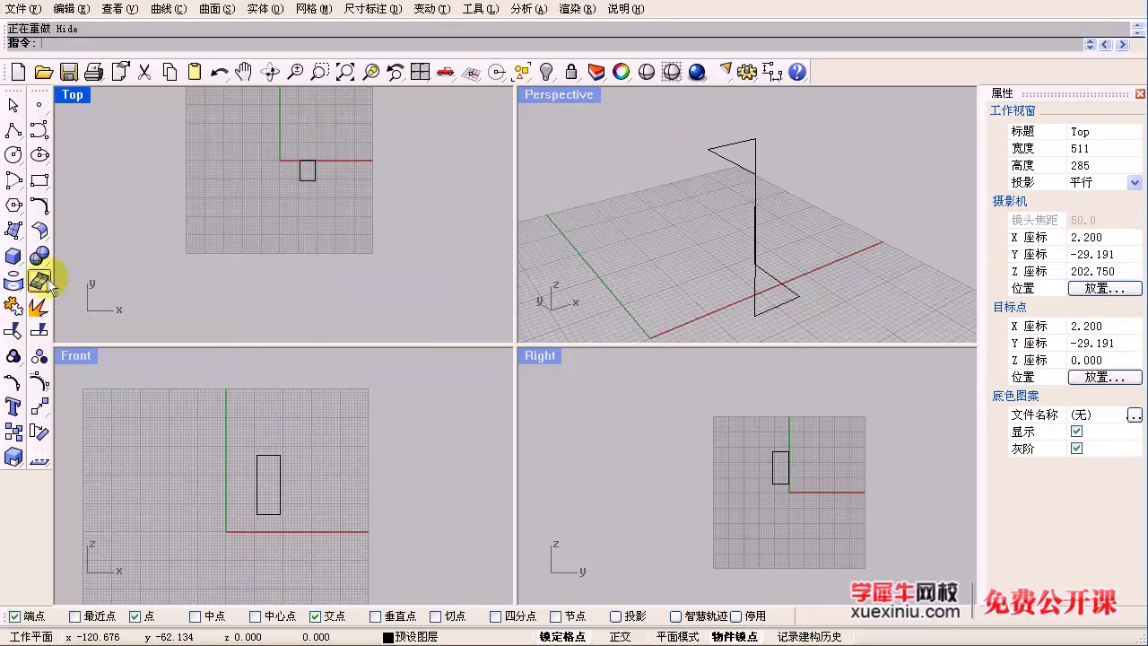
{"action": "left_click", "coordinate": [49, 281]}
{"action": "left_click_drag", "start_coordinate": [85, 276], "coordinate": [136, 209]}
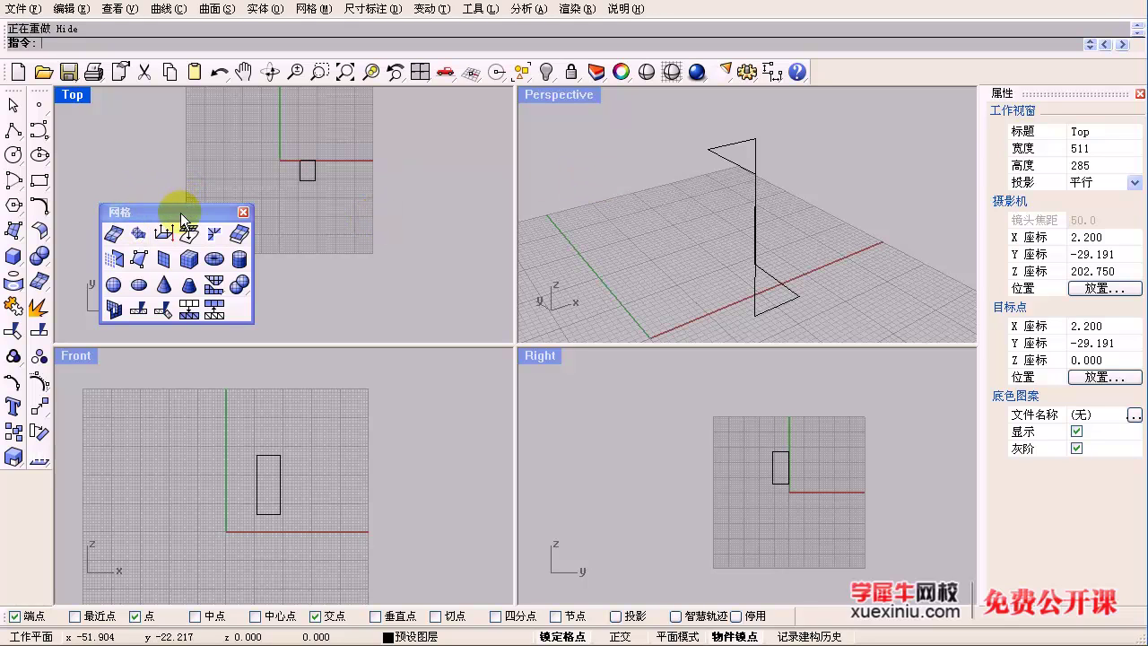
{"action": "left_click_drag", "start_coordinate": [183, 220], "coordinate": [171, 203]}
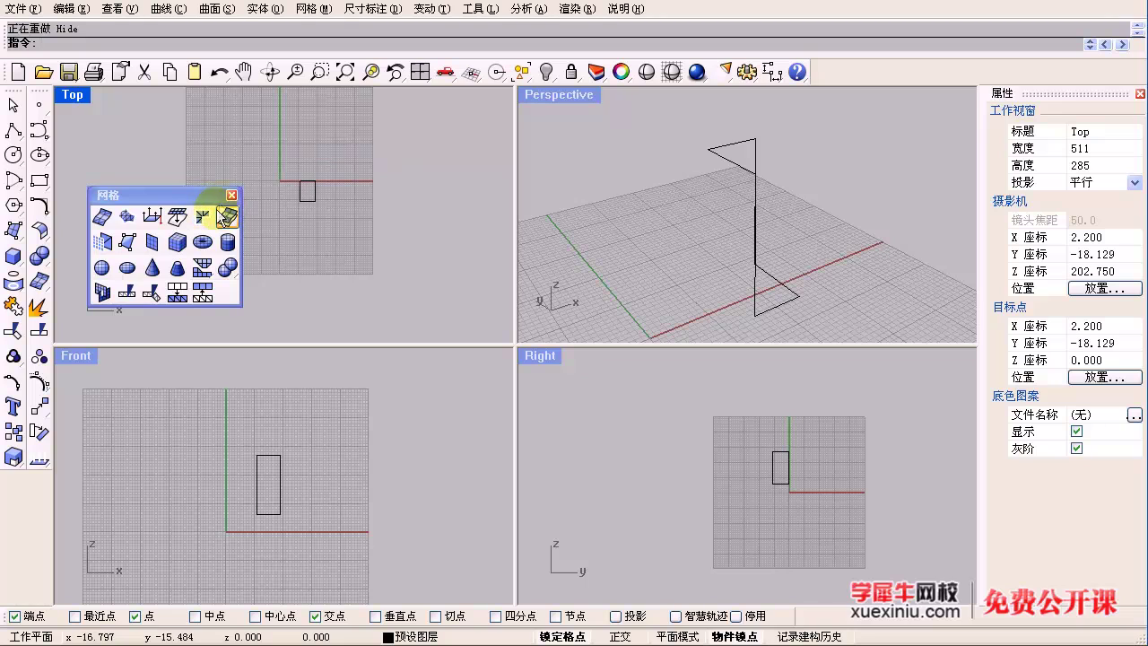
{"action": "left_click", "coordinate": [232, 195]}
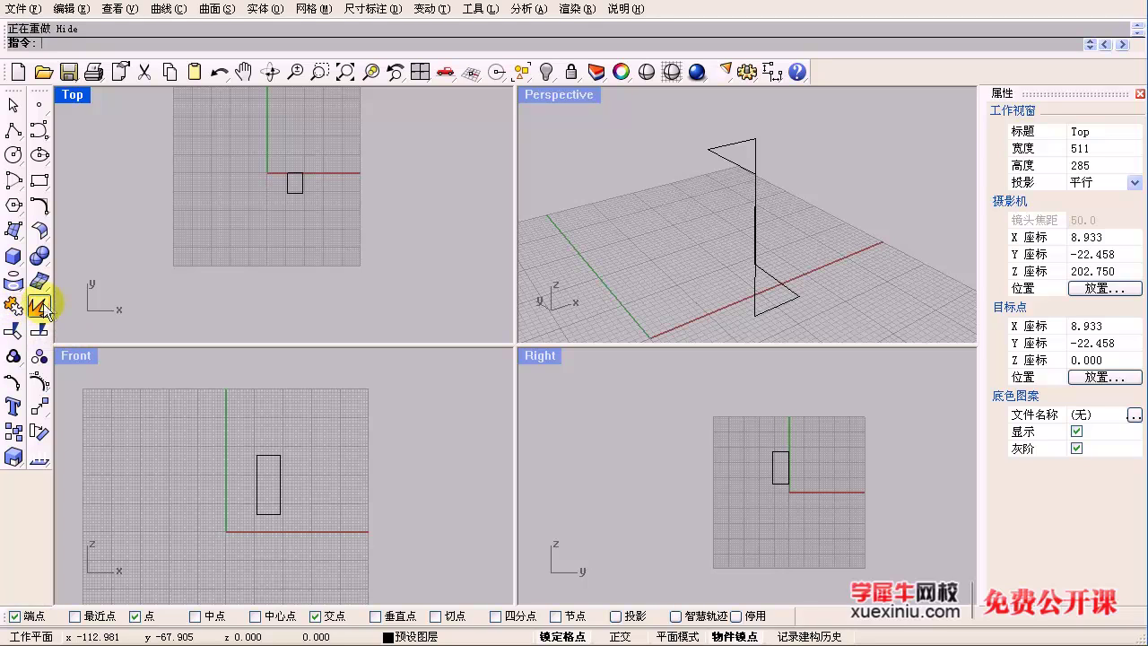
Step: Explode the intersection curve into separate line segments and check them by selecting individual segments
{"action": "right_click_drag", "start_coordinate": [315, 223], "coordinate": [306, 233]}
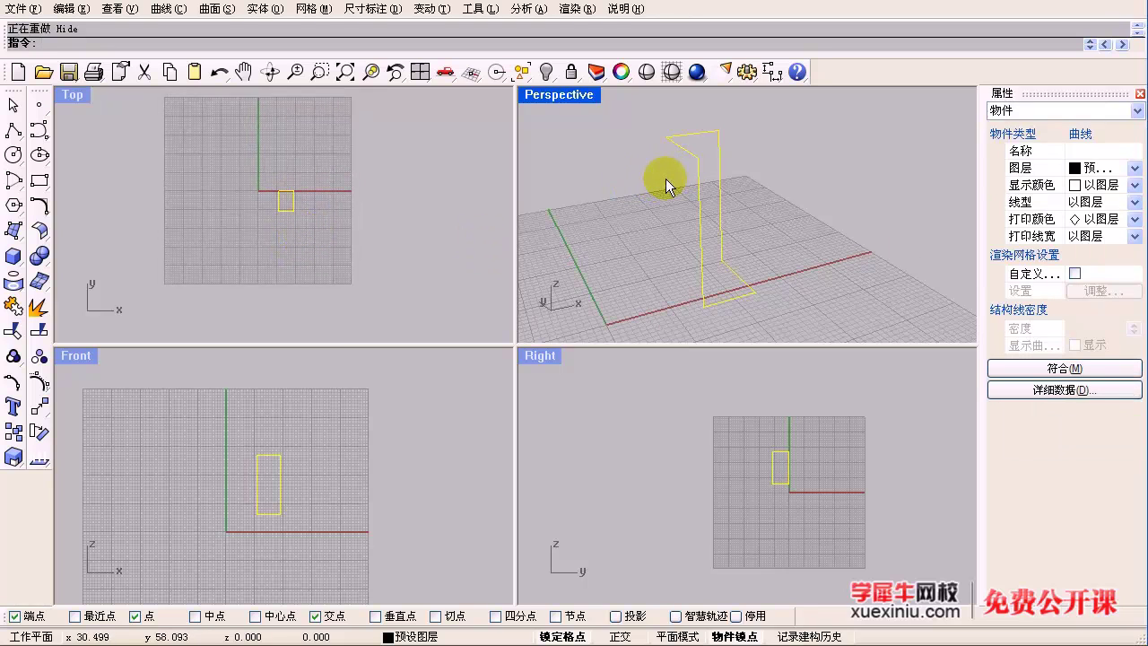
{"action": "middle_click", "coordinate": [708, 184]}
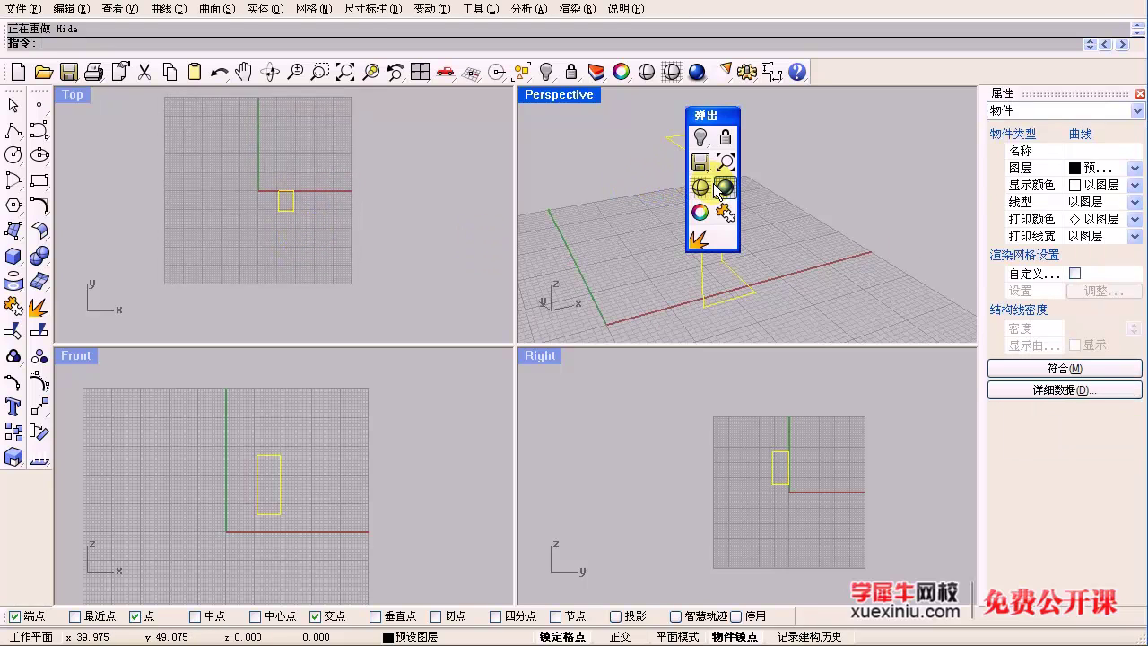
{"action": "left_click", "coordinate": [699, 239]}
{"action": "left_click", "coordinate": [693, 133]}
{"action": "left_click", "coordinate": [729, 297]}
{"action": "mouse_move", "coordinate": [769, 266]}
{"action": "right_mouse_down"}
{"action": "mouse_move", "coordinate": [733, 270]}
{"action": "mouse_move", "coordinate": [750, 267]}
{"action": "right_mouse_up"}
{"action": "left_click", "coordinate": [699, 272]}
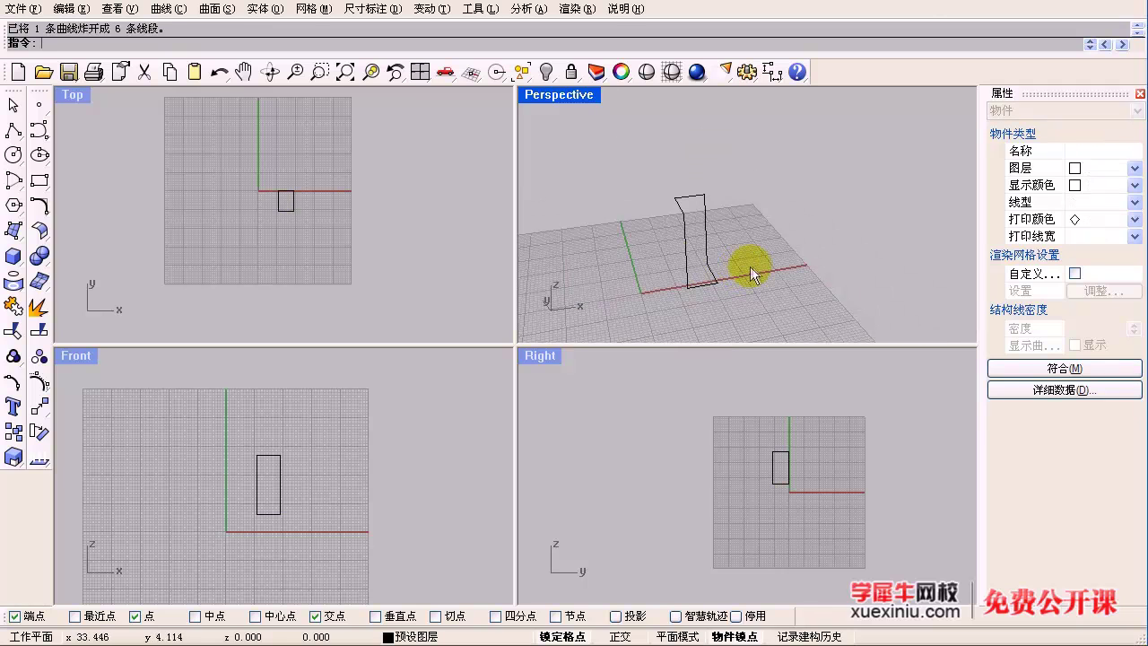
Step: Select the two adjoining segments at the upper end of the exploded curve and join them into one curve
{"action": "left_click_drag", "start_coordinate": [626, 156], "coordinate": [788, 319]}
{"action": "scroll", "coordinate": [741, 249], "scroll_direction": "up", "scroll_amount": 2}
{"action": "left_click", "coordinate": [717, 231]}
{"action": "scroll", "coordinate": [657, 186], "scroll_direction": "up", "scroll_amount": 4}
{"action": "left_click_drag", "start_coordinate": [664, 188], "coordinate": [636, 163]}
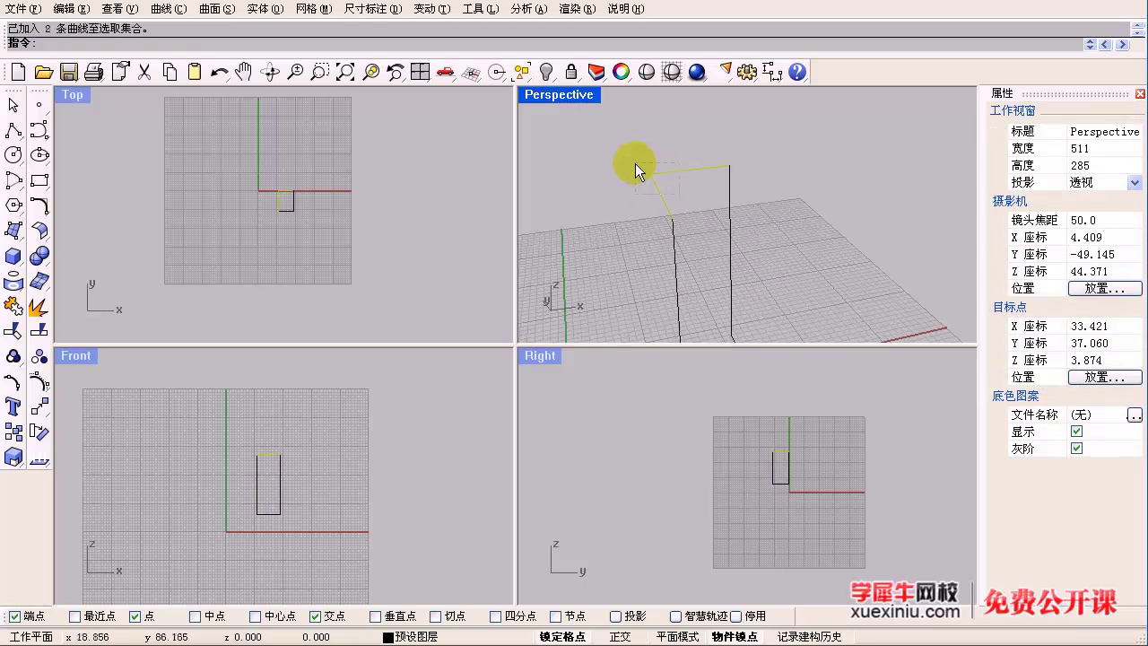
{"action": "scroll", "coordinate": [691, 180], "scroll_direction": "up", "scroll_amount": 3}
{"action": "scroll", "coordinate": [691, 183], "scroll_direction": "down", "scroll_amount": 5}
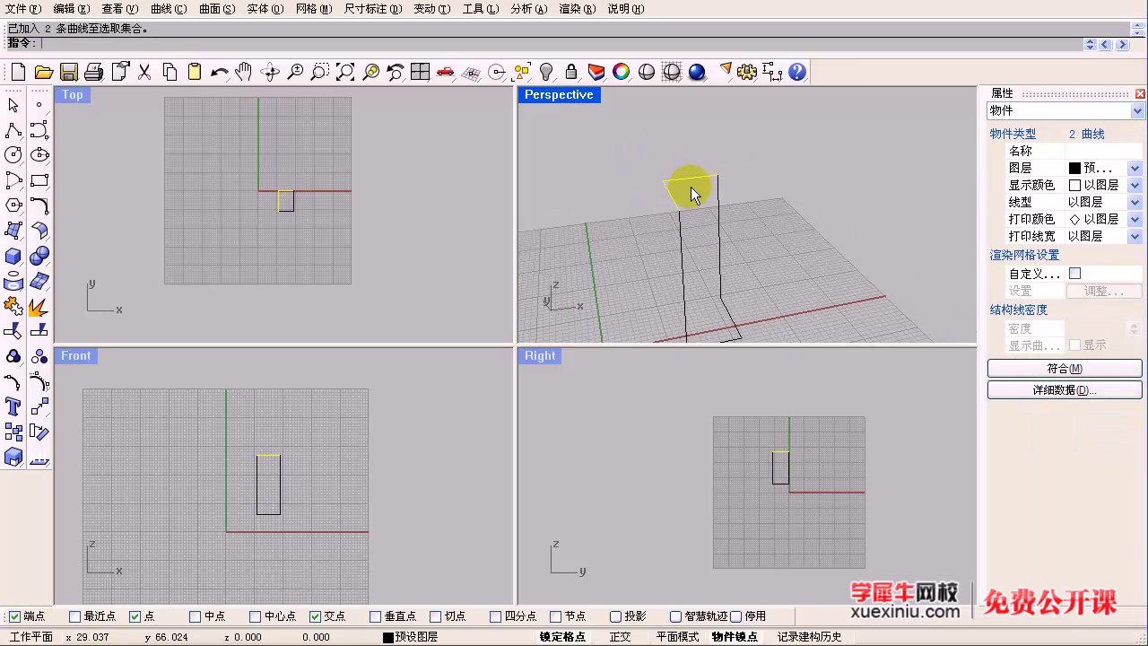
{"action": "middle_click", "coordinate": [691, 187]}
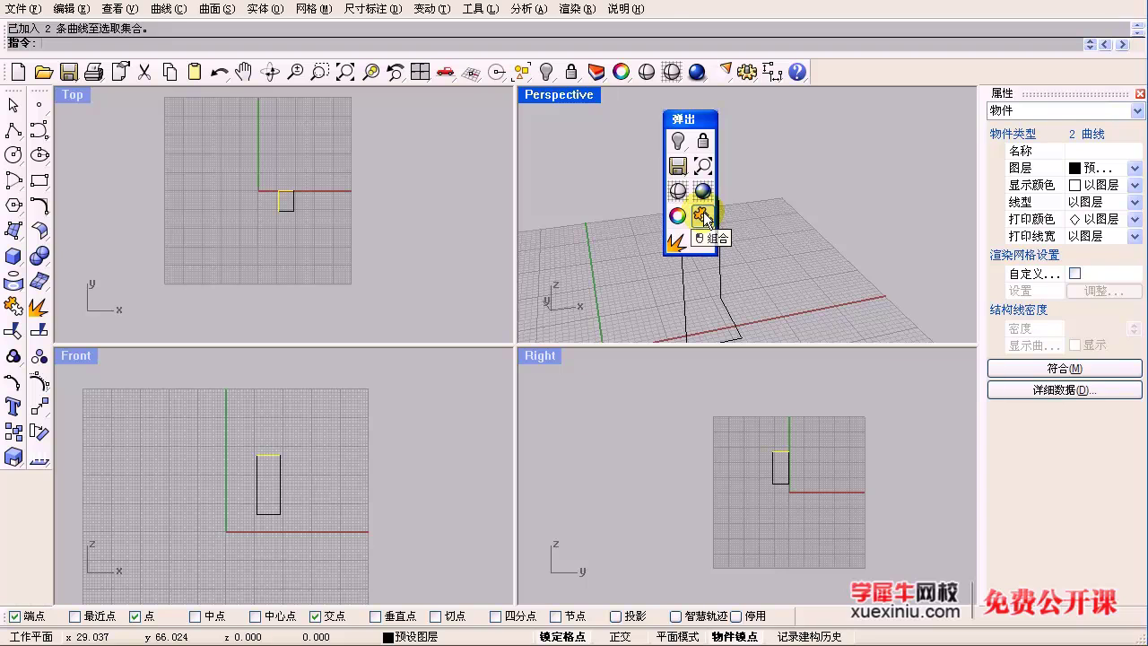
{"action": "left_click", "coordinate": [704, 216]}
Step: Explode the joined upper curve back into its two segments
{"action": "left_click", "coordinate": [679, 180]}
{"action": "left_click", "coordinate": [774, 189]}
{"action": "scroll", "coordinate": [687, 183], "scroll_direction": "up", "scroll_amount": 2}
{"action": "left_click", "coordinate": [680, 179]}
Step: Select the two opposite segments at the upper and lower ends, which do not touch, and try to join them
{"action": "left_click", "coordinate": [682, 180]}
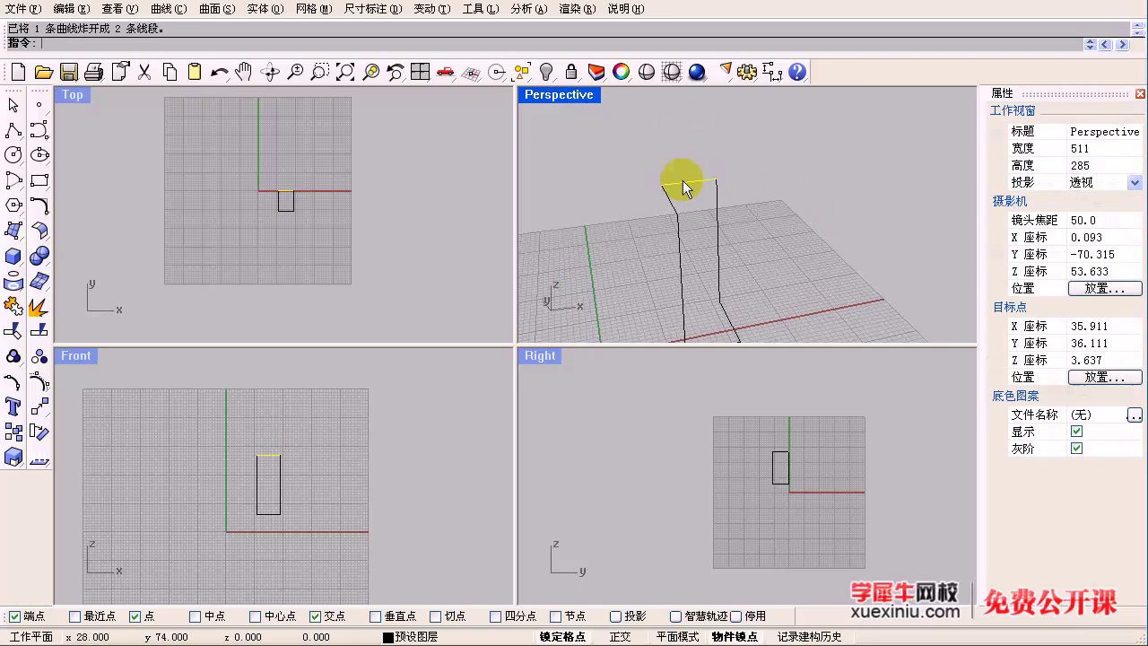
{"action": "scroll", "coordinate": [689, 187], "scroll_direction": "down", "scroll_amount": 6}
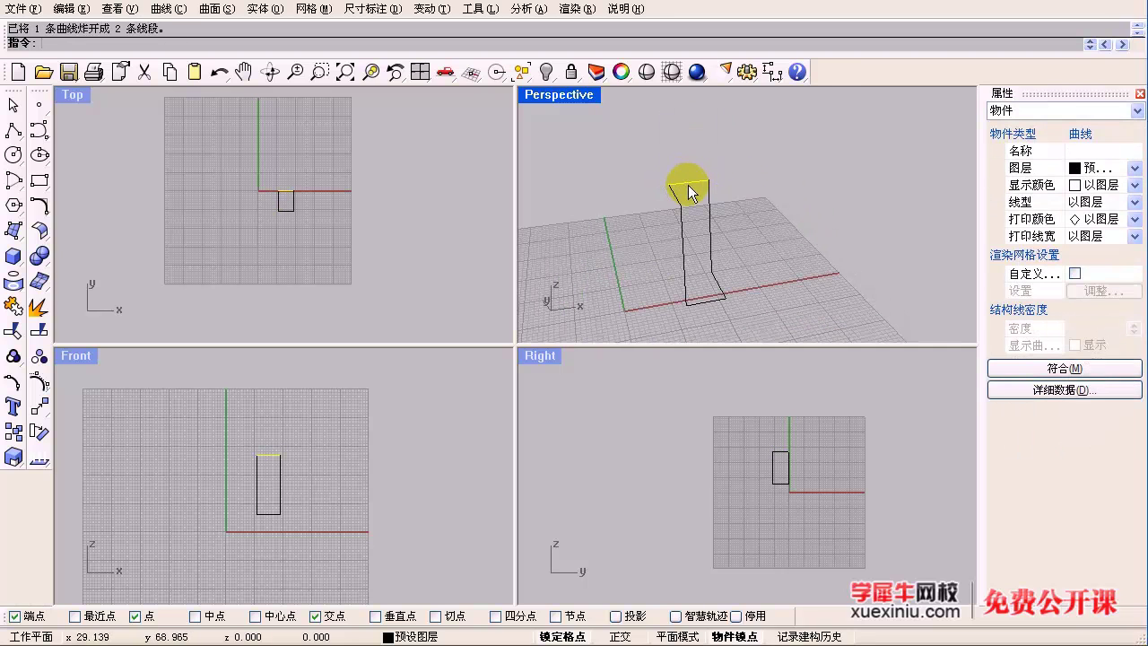
{"action": "right_click_drag", "start_coordinate": [731, 251], "coordinate": [670, 207], "text": "shift"}
{"action": "left_click", "coordinate": [687, 238], "text": "shift"}
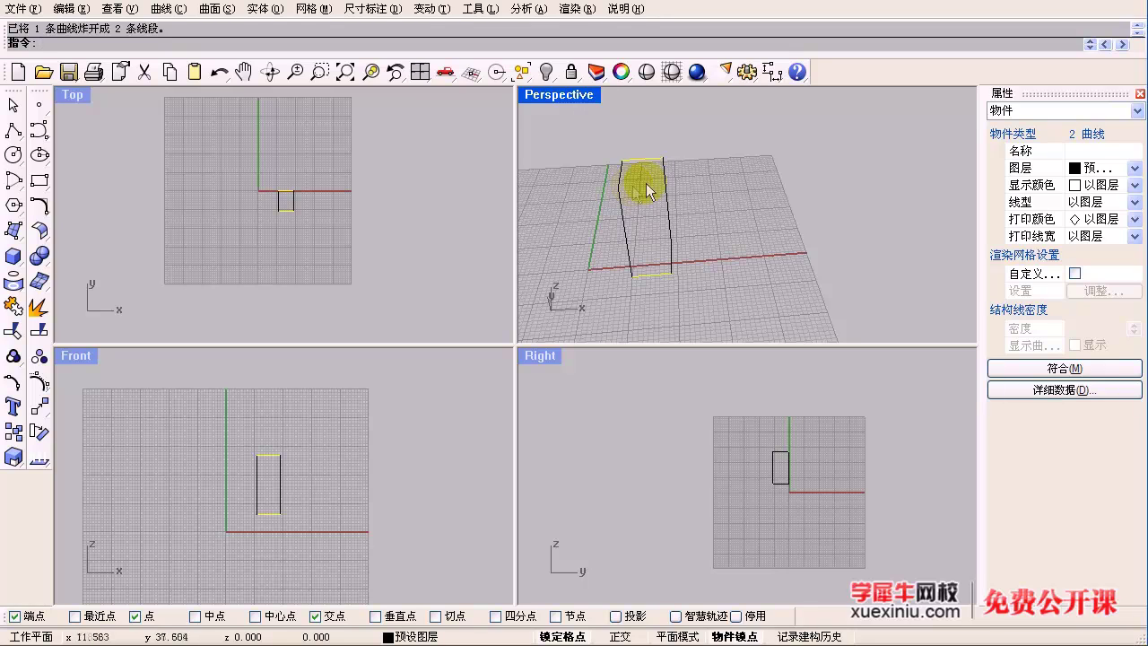
{"action": "left_click", "coordinate": [656, 184]}
{"action": "scroll", "coordinate": [656, 180], "scroll_direction": "up", "scroll_amount": 2}
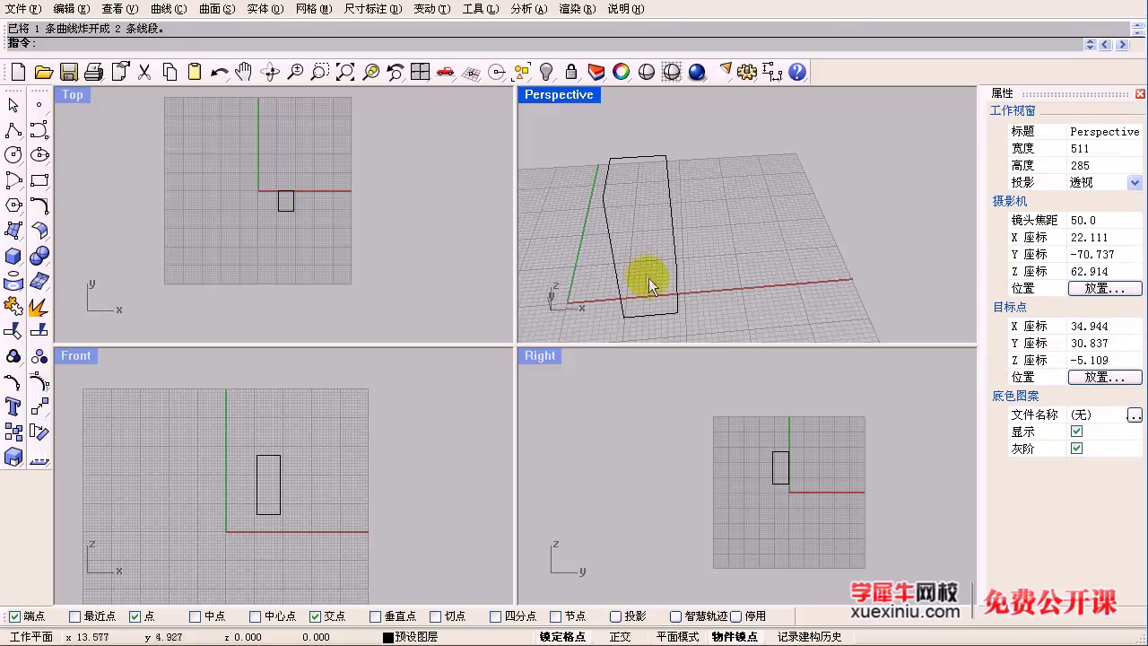
{"action": "left_click", "coordinate": [659, 317]}
{"action": "left_click", "coordinate": [648, 159], "text": "shift"}
{"action": "middle_click", "coordinate": [663, 183]}
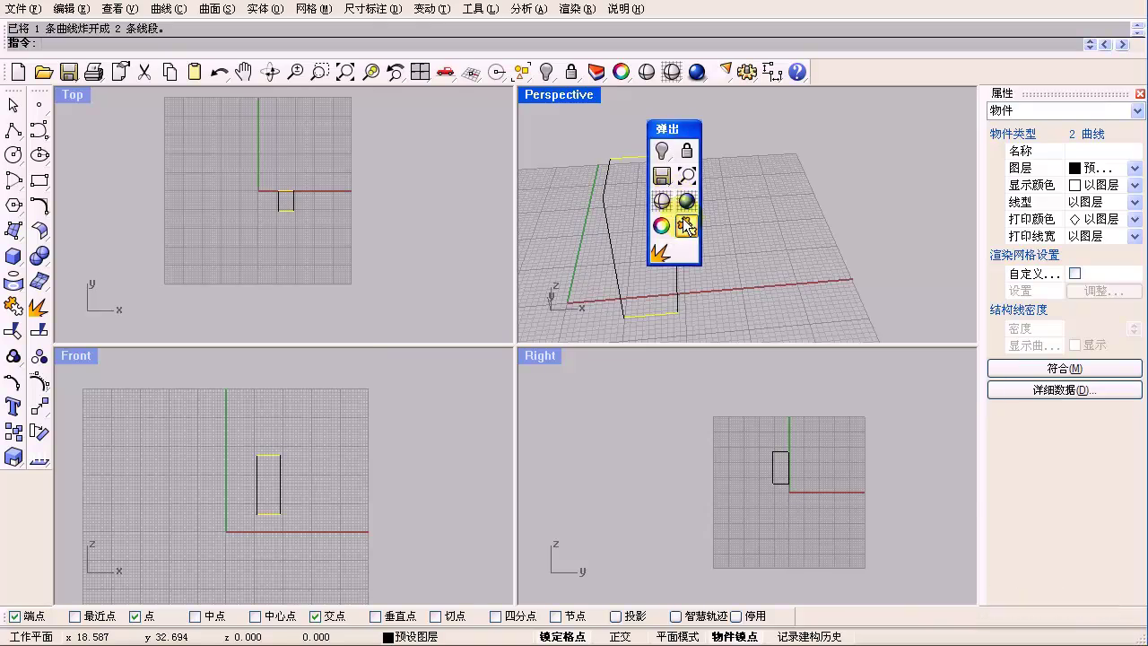
{"action": "left_click", "coordinate": [685, 218]}
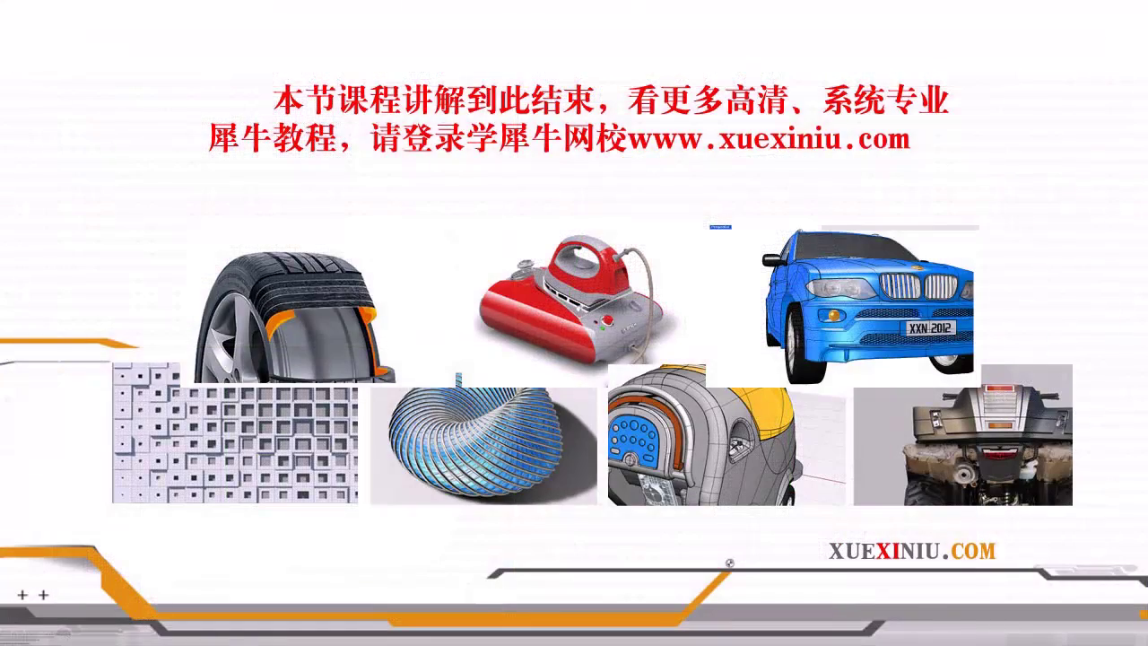